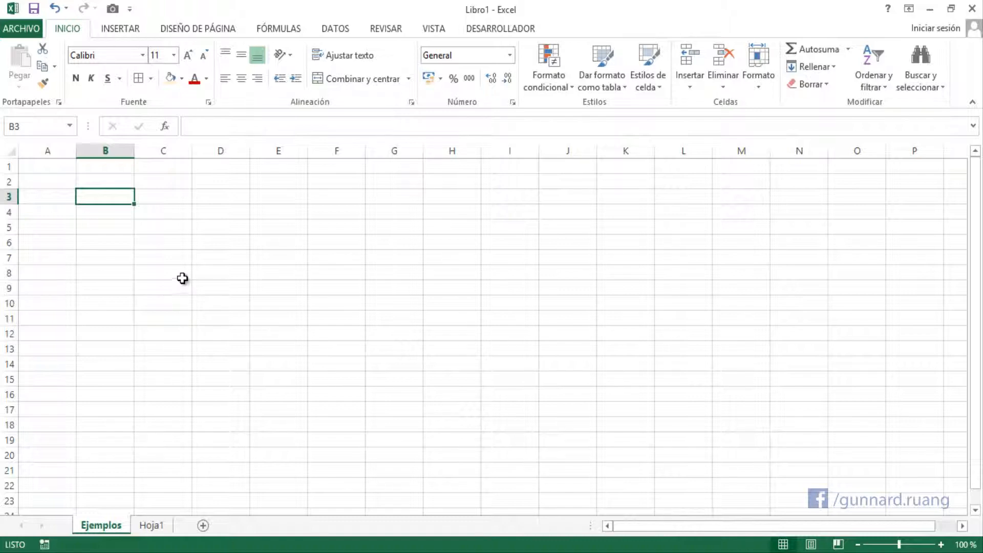
Fill B3:B17 with the consecutive numbers 1 to 15, starting from 1, 2 and 3
click(169, 197)
click(117, 201)
text(1)
key(Return)
text(2)
key(Return)
text(3)
key(Return)
drag(118, 202, 136, 415)
click(123, 202)
Narrow column B and centre its contents horizontally
drag(134, 151, 113, 157)
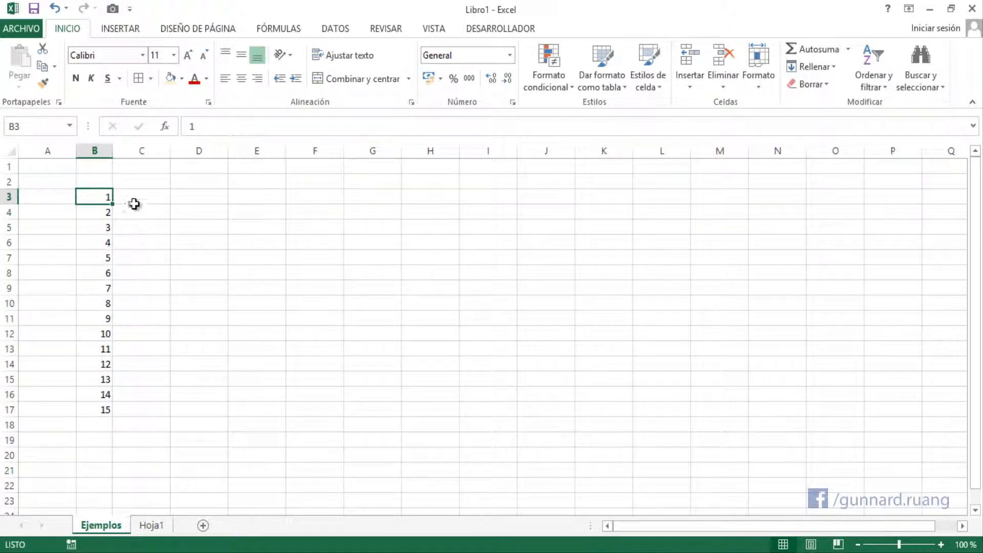
click(97, 150)
click(241, 80)
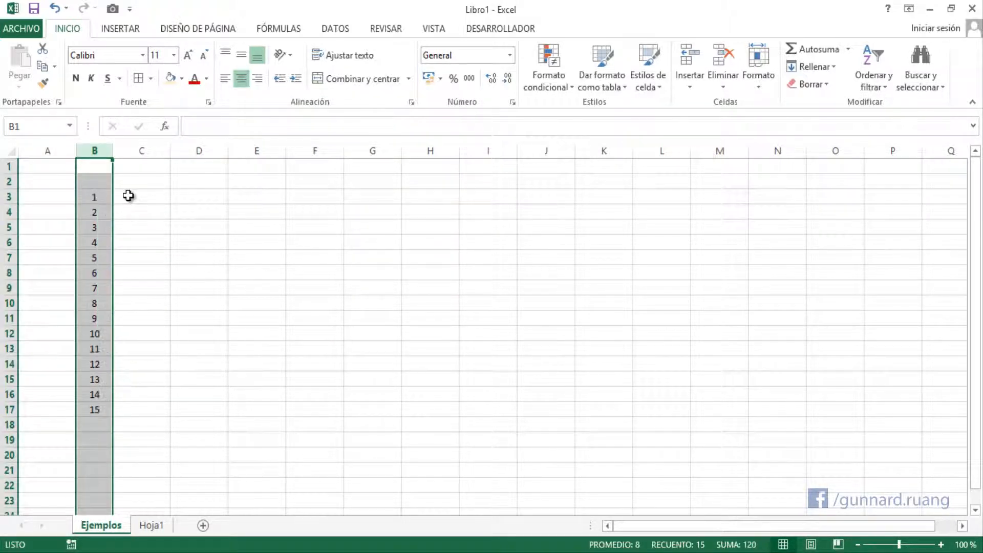
Enter the formula =B3 in cell C3
click(128, 196)
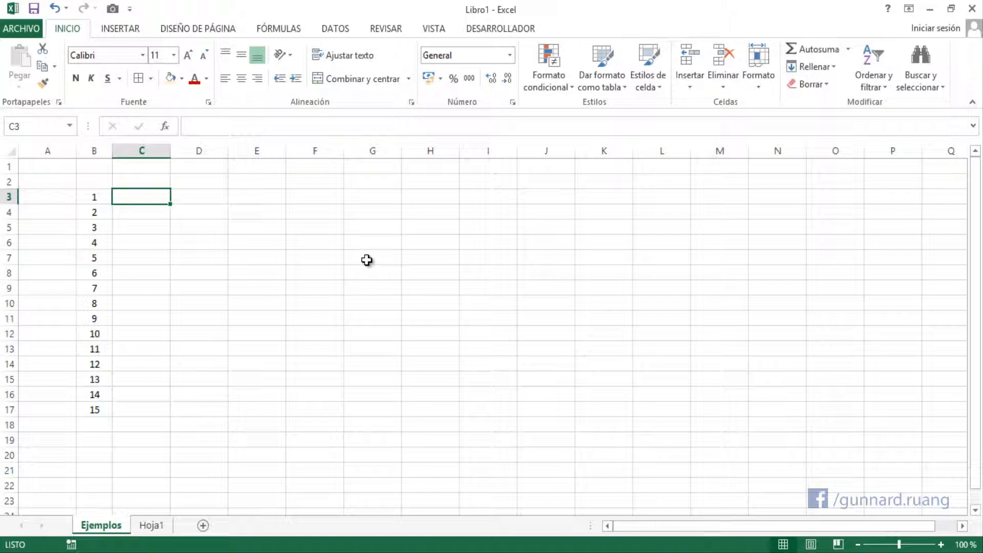
text(=)
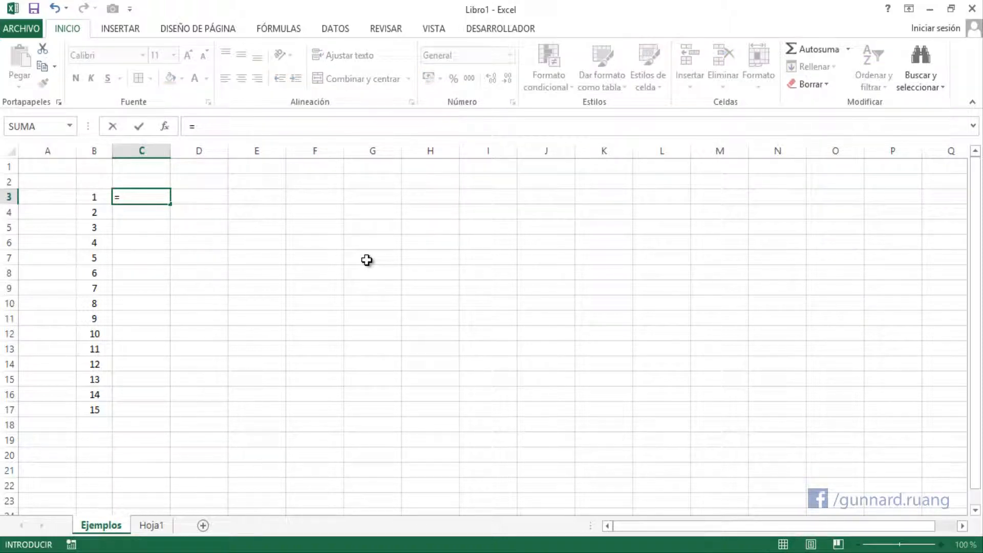
key(Left)
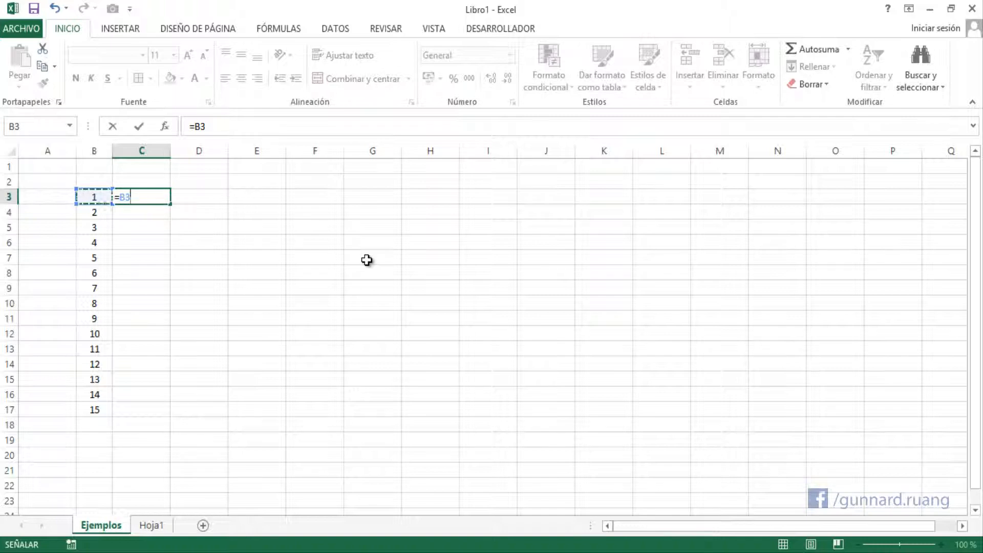
key(ctrl+Return)
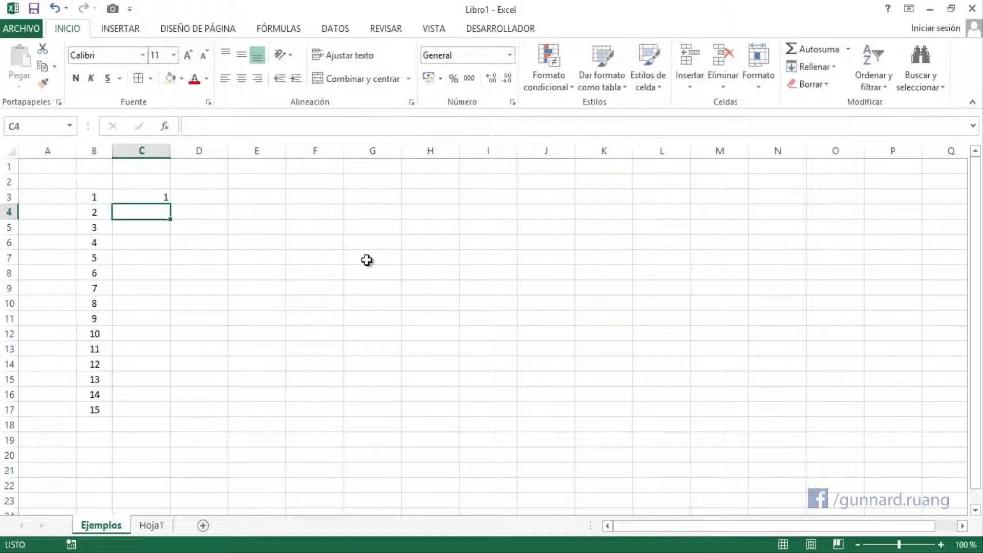
Test the reference in C3 by setting B3 to 23, then set B3 back to 1
key(Up)
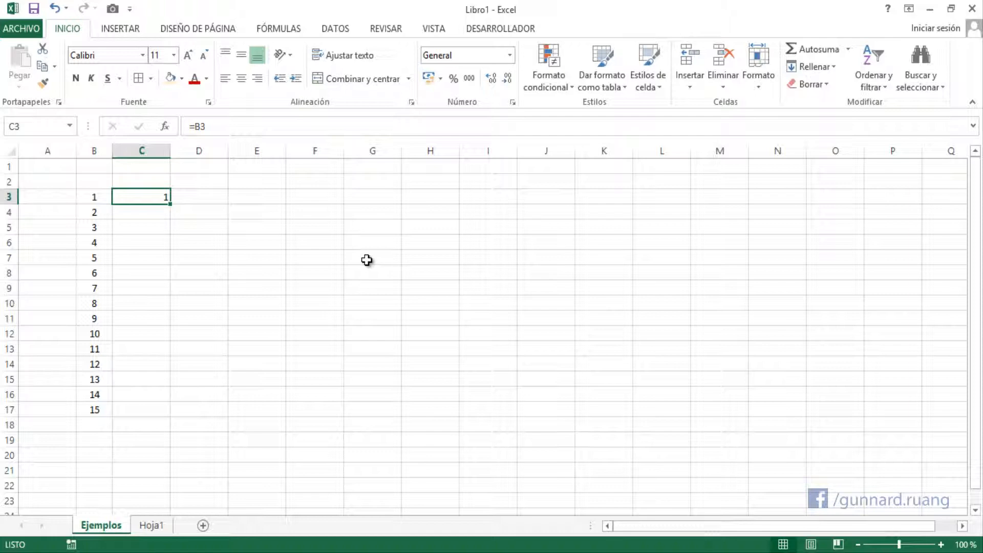
key(Left)
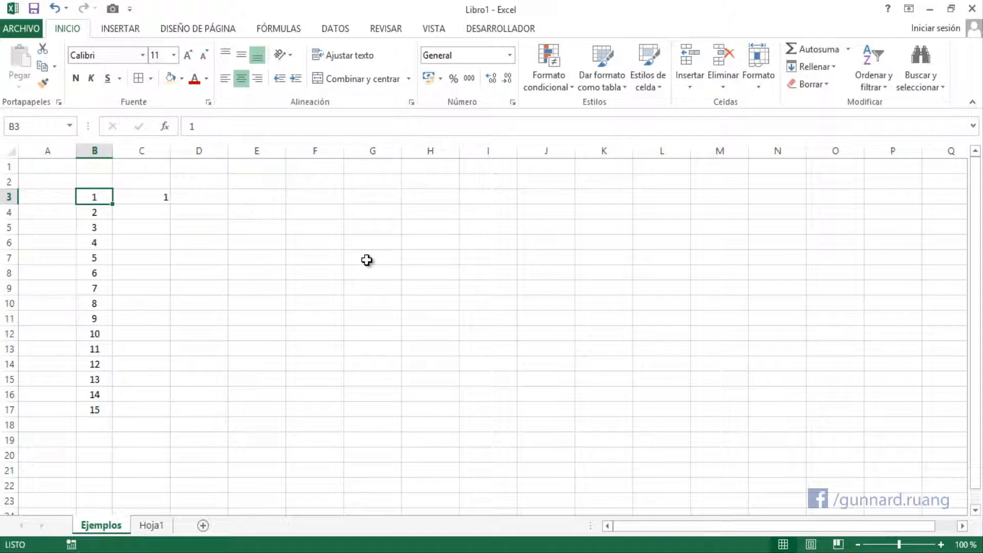
text(23)
key(Return)
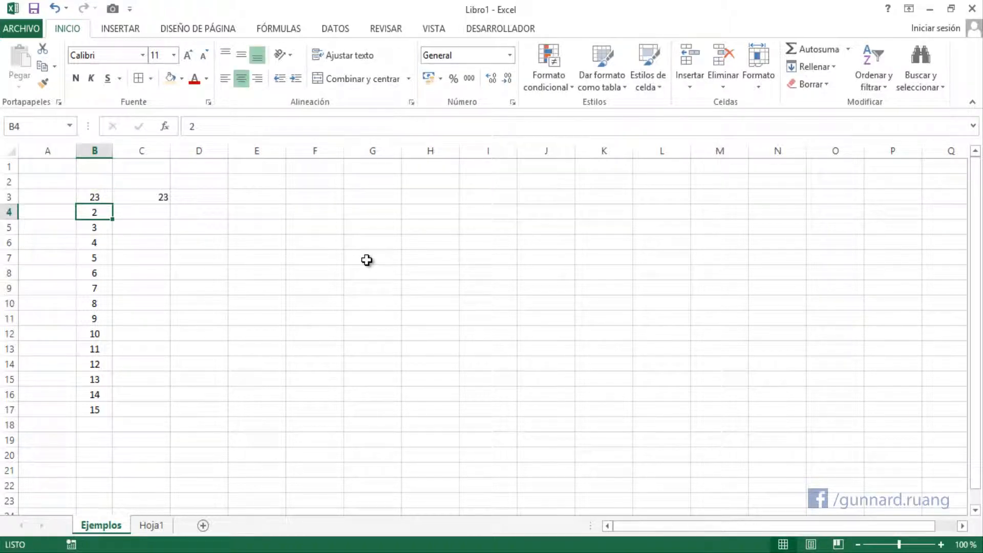
click(161, 199)
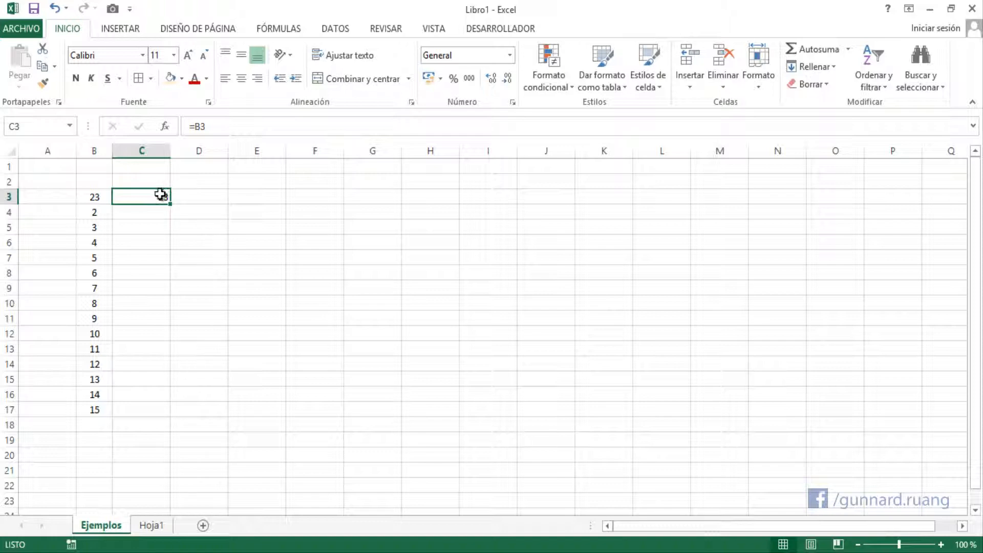
click(93, 195)
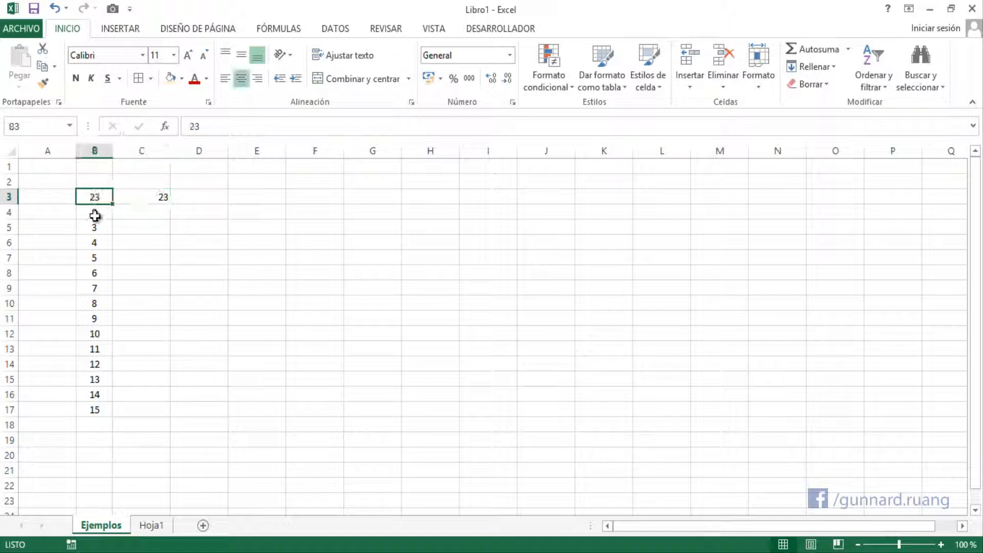
text(1)
key(Return)
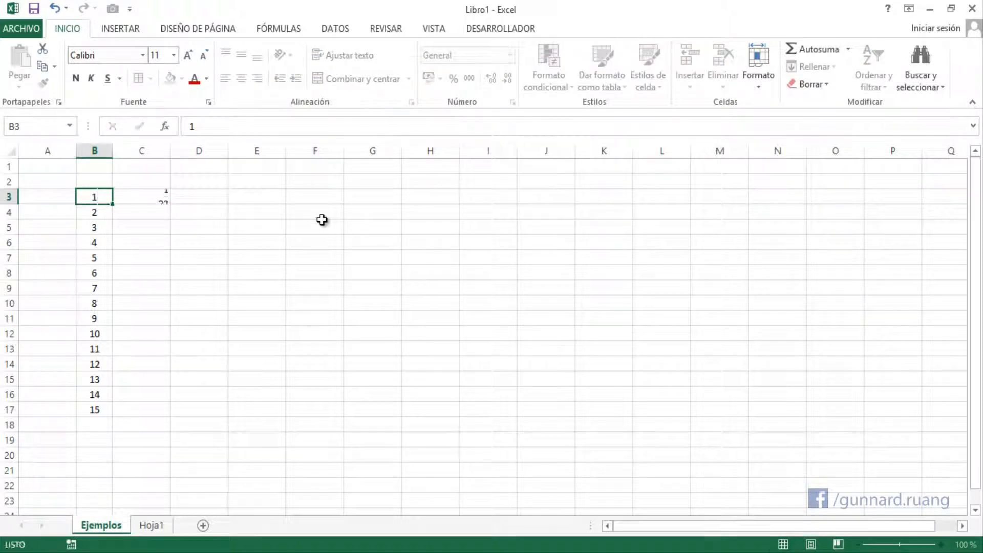
Narrow column C slightly
click(153, 199)
drag(170, 150, 163, 150)
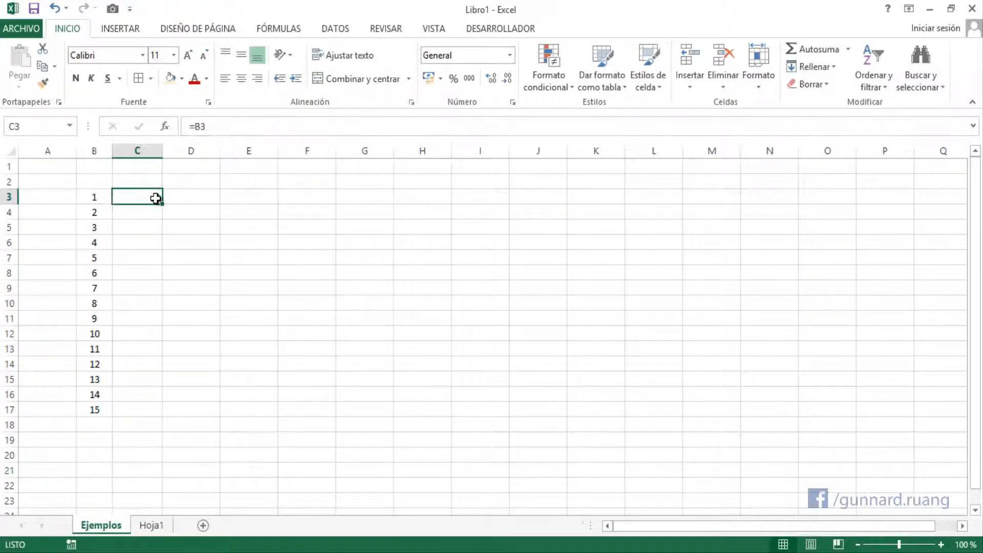
Examine the formula in C3 and the cell it references, leaving the formula as it is
click(101, 195)
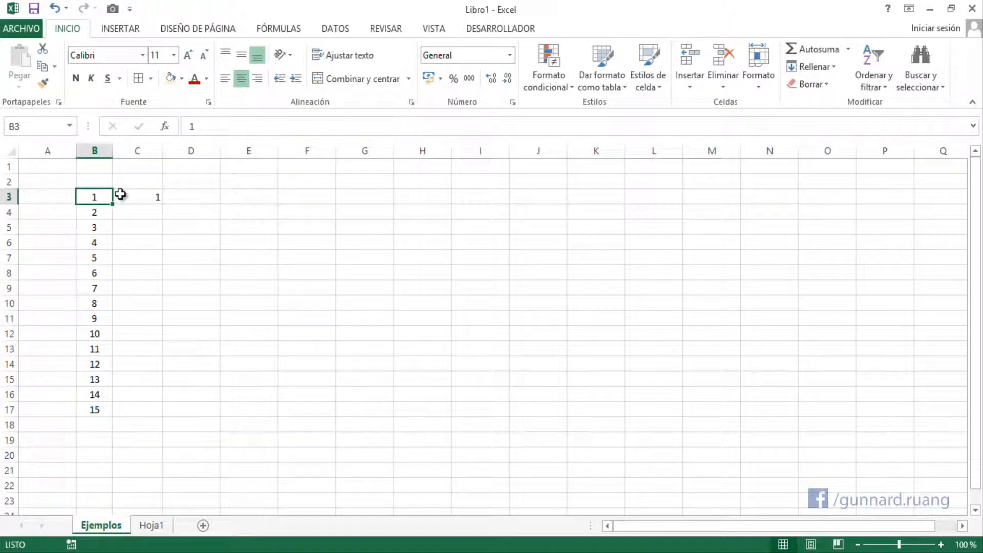
click(145, 200)
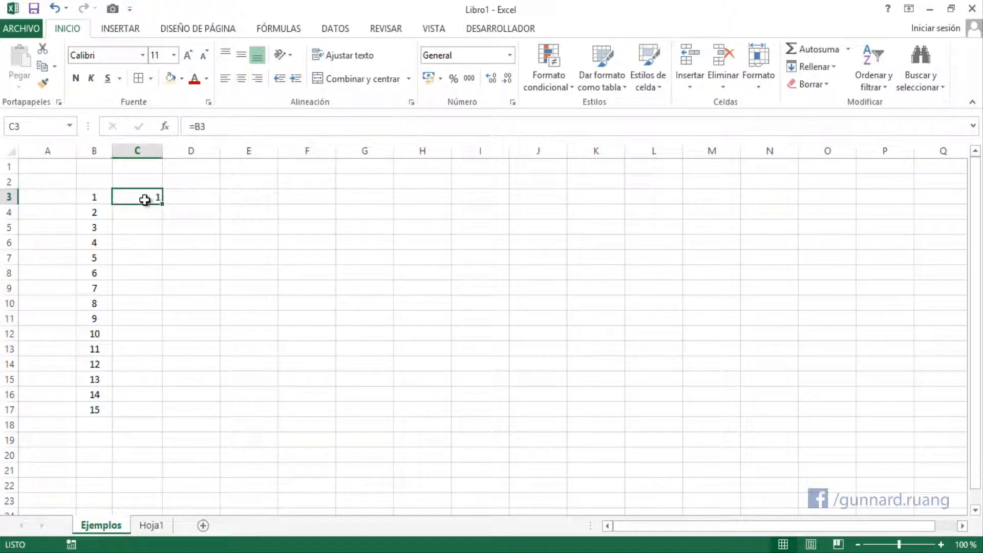
key(F2)
key(Return)
click(140, 198)
click(91, 196)
click(145, 196)
click(241, 126)
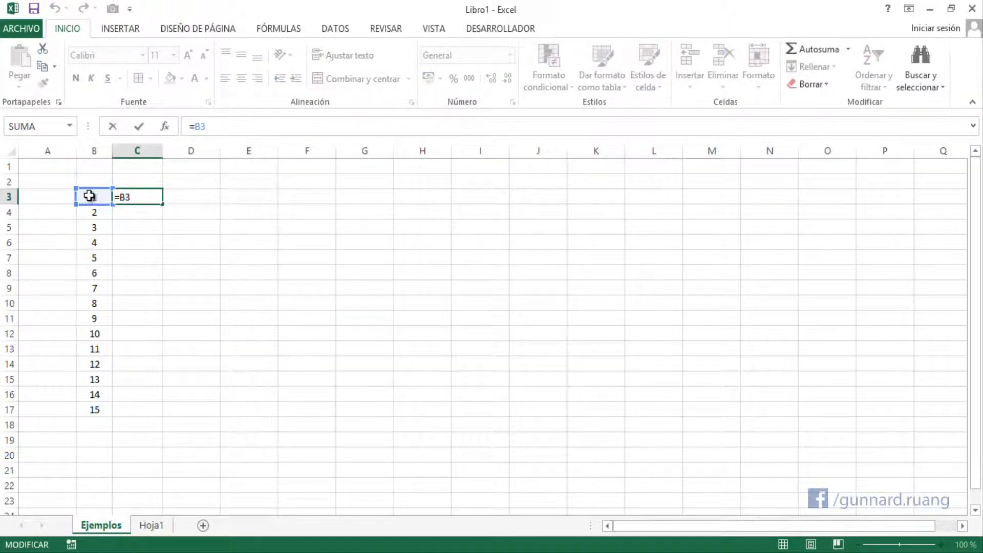
key(Return)
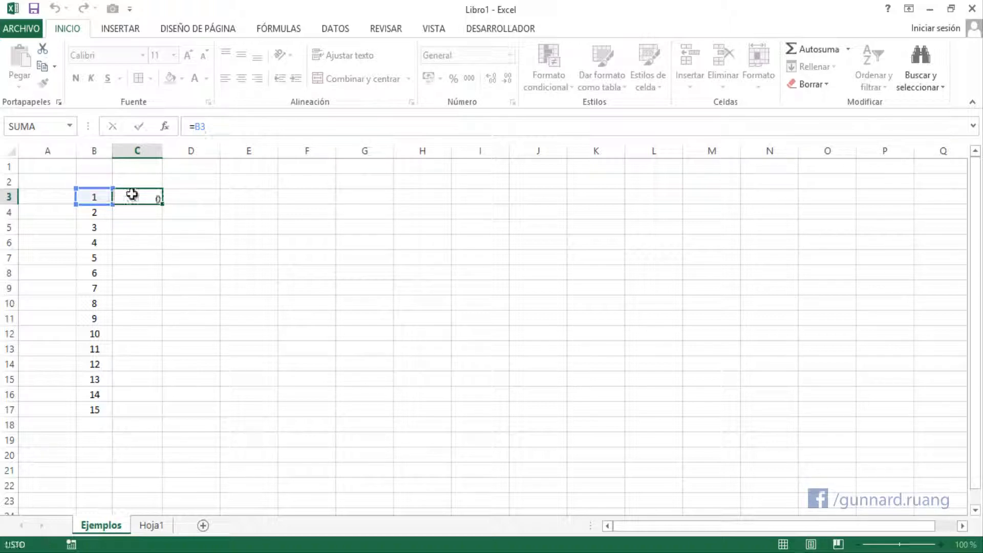
Copy the formula in C3 down through C17
click(147, 194)
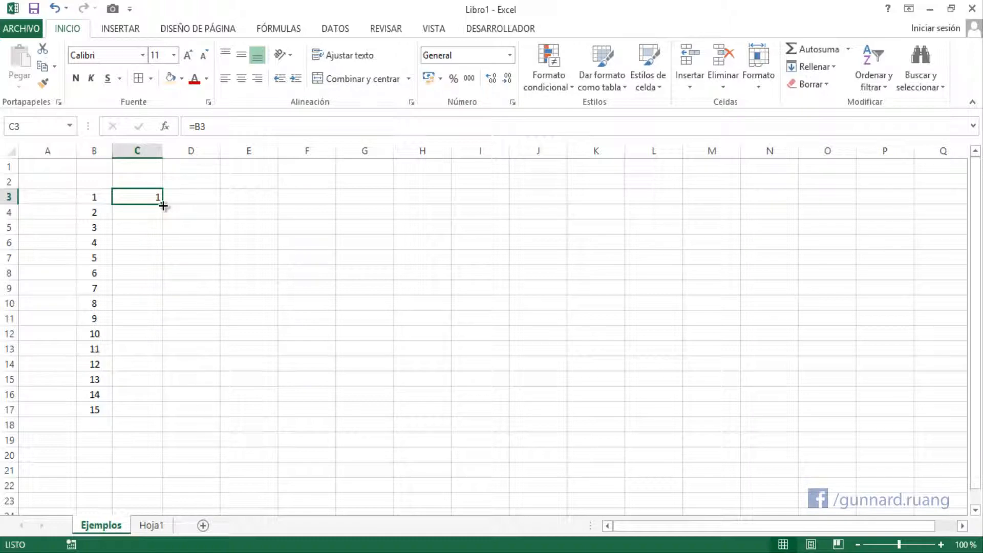
drag(163, 205, 161, 413)
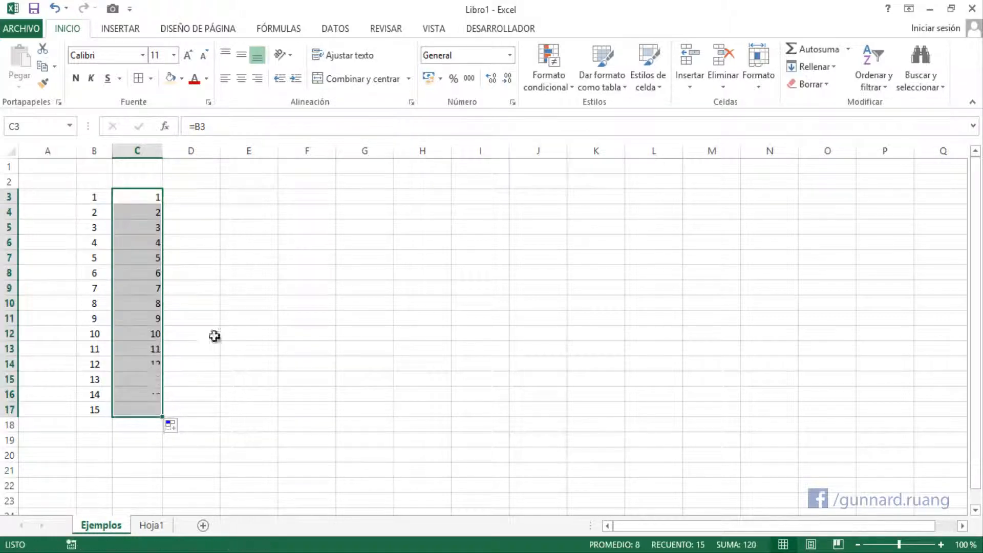
Examine the copied formulas in C4, C5 and C6 to see which cells they reference
click(151, 212)
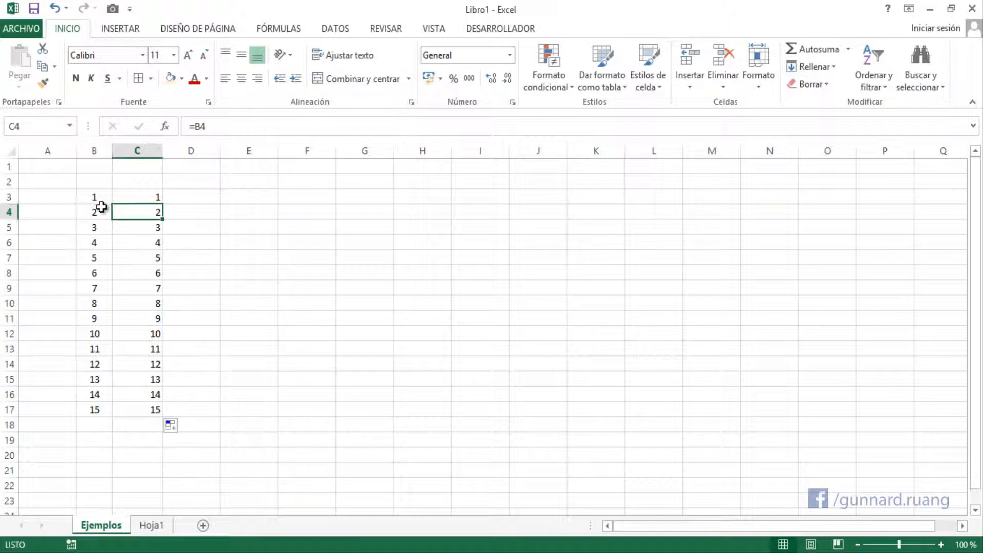
double_click(148, 217)
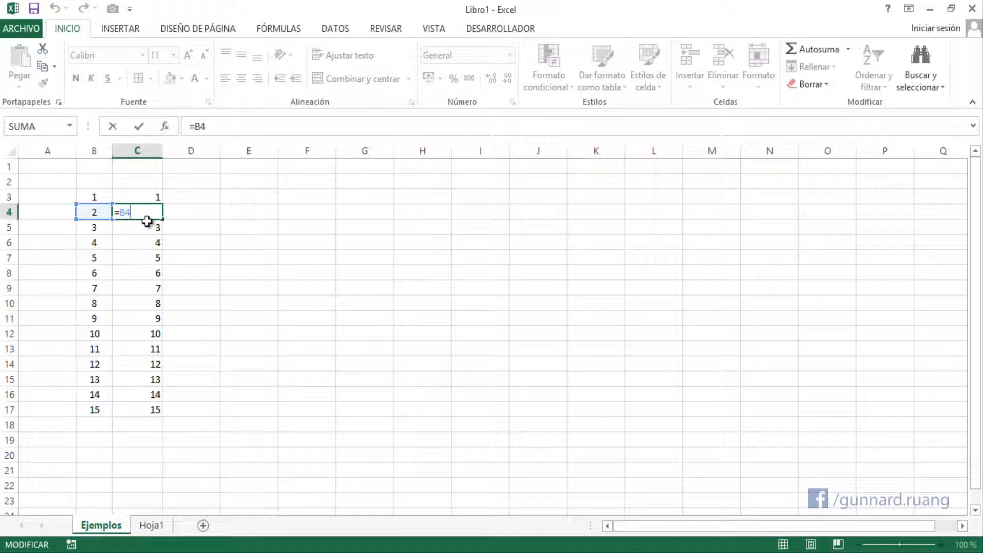
key(Return)
double_click(142, 226)
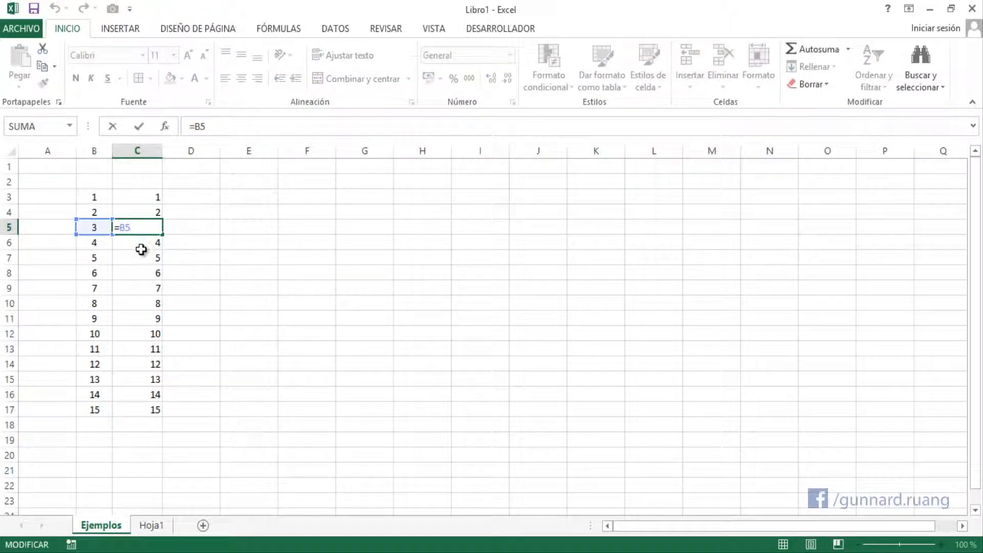
key(Return)
double_click(142, 243)
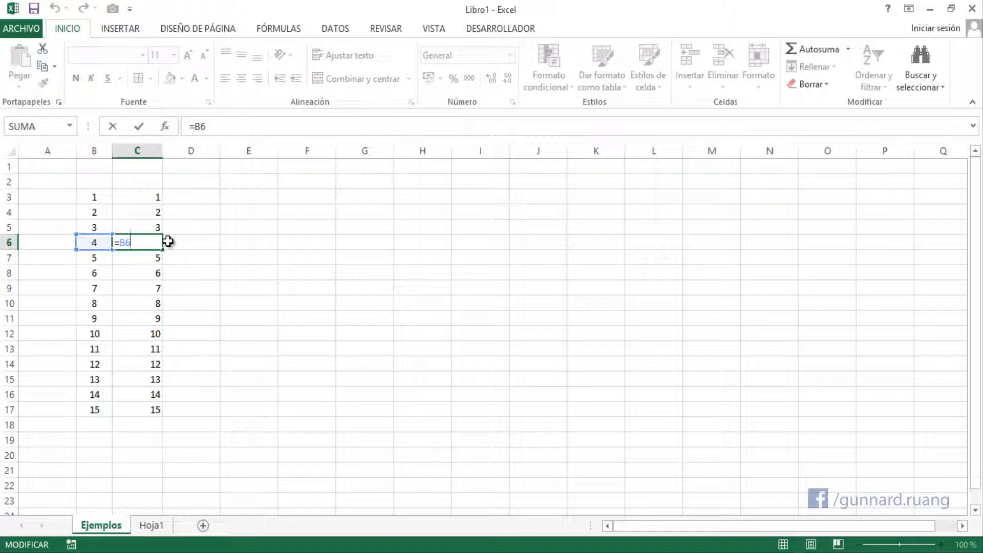
key(Return)
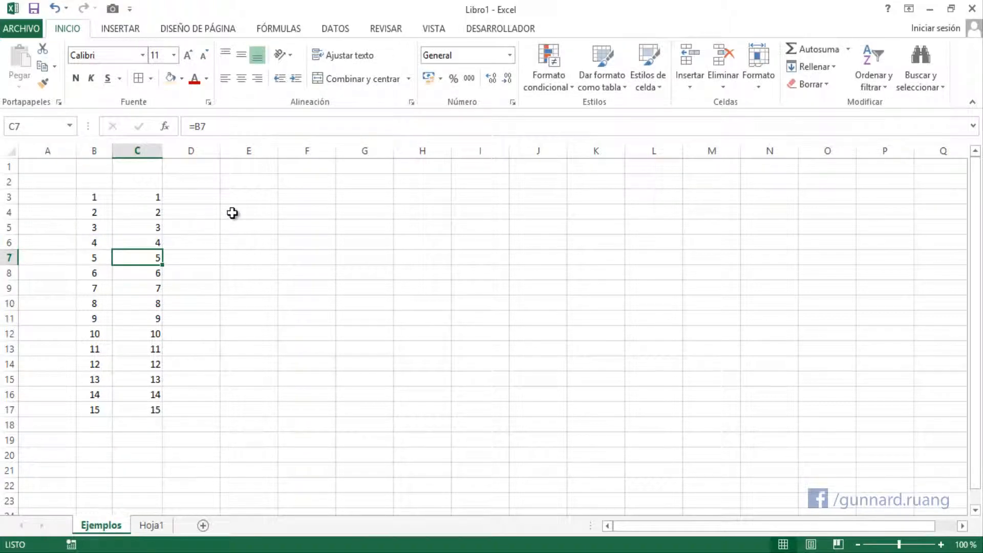
Narrow columns B and C to one equal width and columns E and F to another
mouse_move(149, 148)
mouse_down()
mouse_move(97, 152)
mouse_move(145, 164)
mouse_up()
click(158, 191)
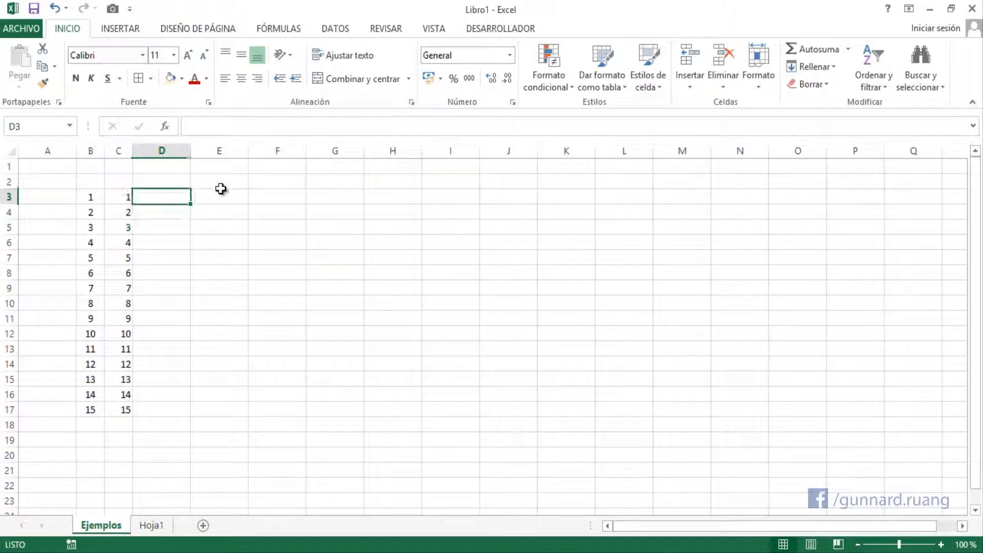
mouse_move(228, 150)
mouse_down()
mouse_move(249, 153)
mouse_move(222, 153)
mouse_up()
Enter 10, 11 and 12 in cells E3 to E5
click(205, 199)
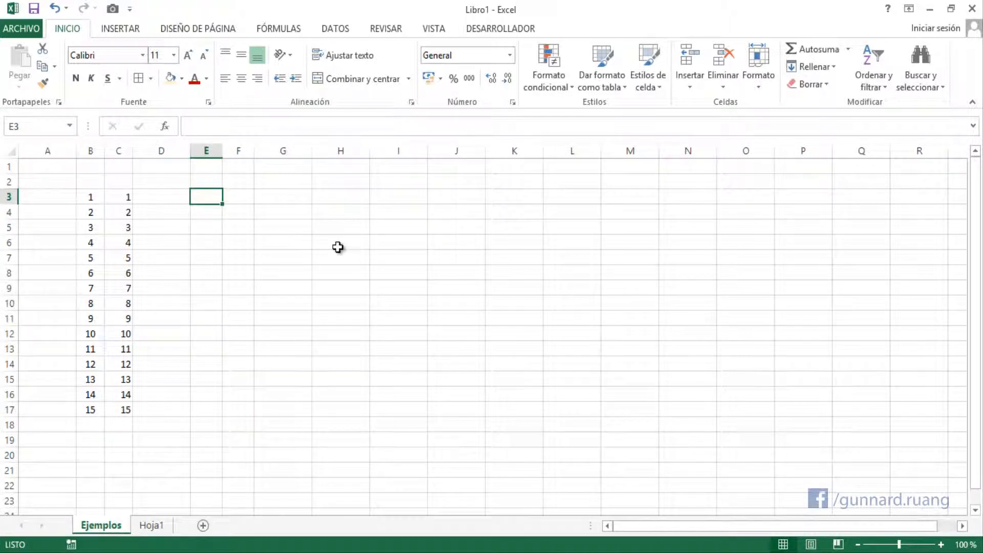
text(10)
key(ctrl+Return)
text(11)
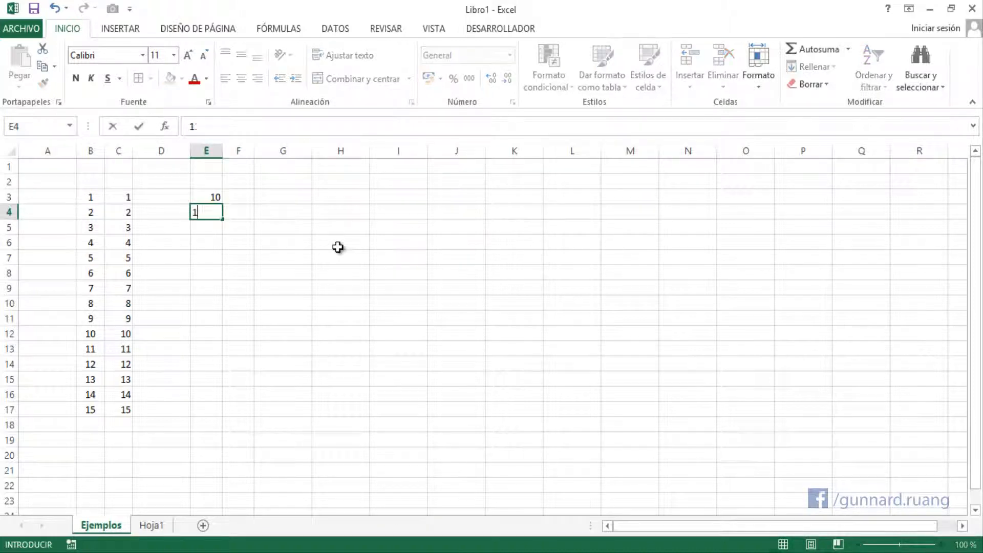
key(Return)
text(12)
key(Tab)
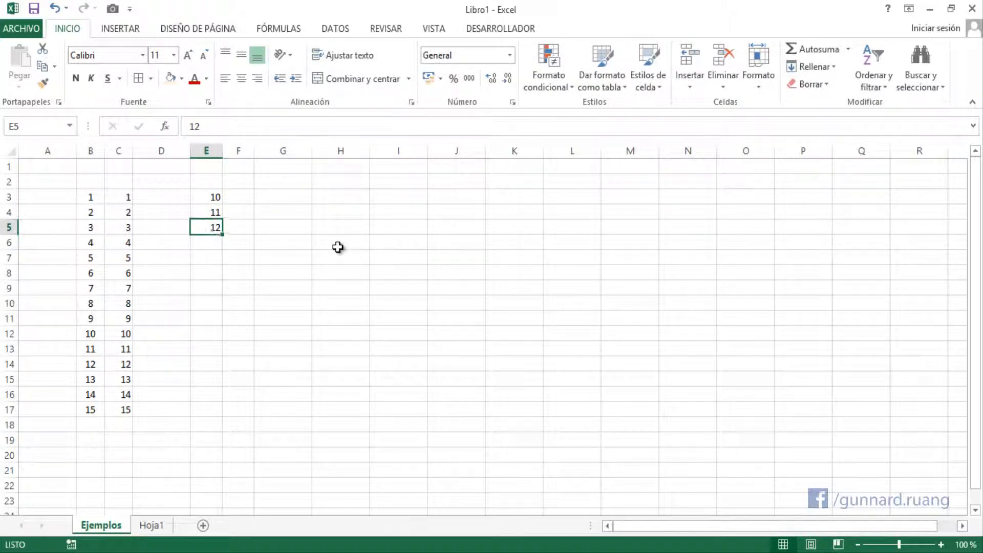
key(Up)
key(Up)
text(21)
key(Return)
text(22)
key(Return)
Enter 20, 21 and 22 in cells F3 to F5
key(Up)
key(Up)
text(20)
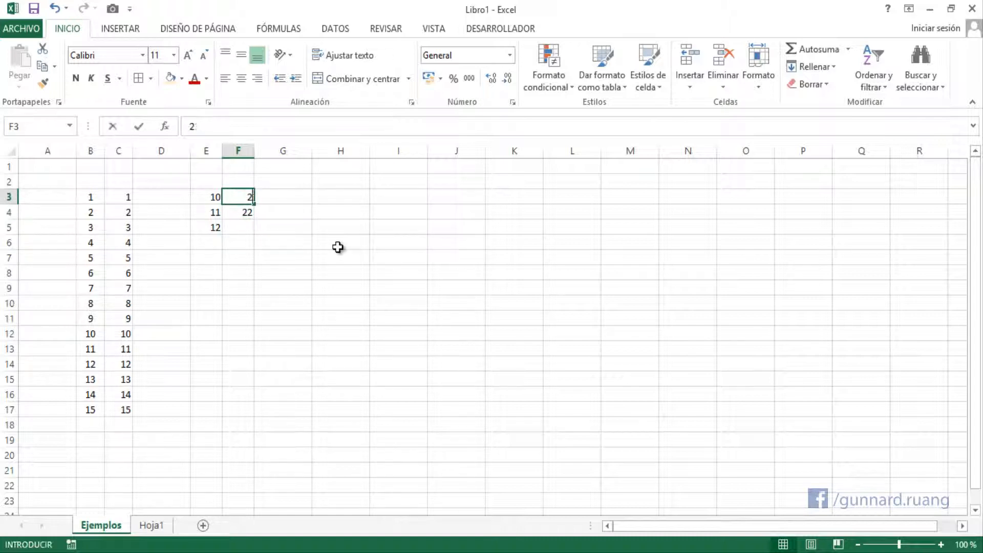
key(Return)
text(21)
key(Return)
text(22)
key(Return)
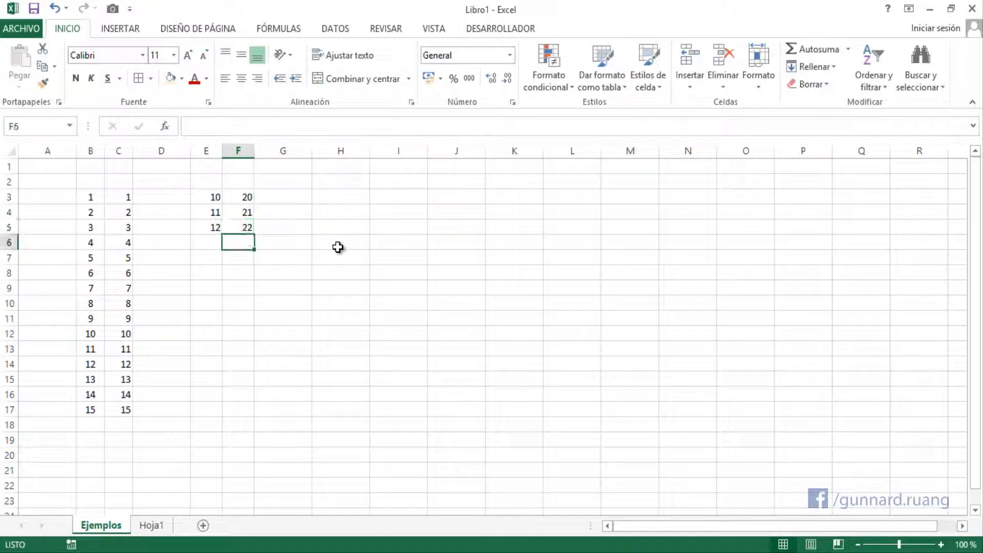
Extend the number series in columns E and F down to row 17
drag(213, 198, 249, 413)
click(217, 225)
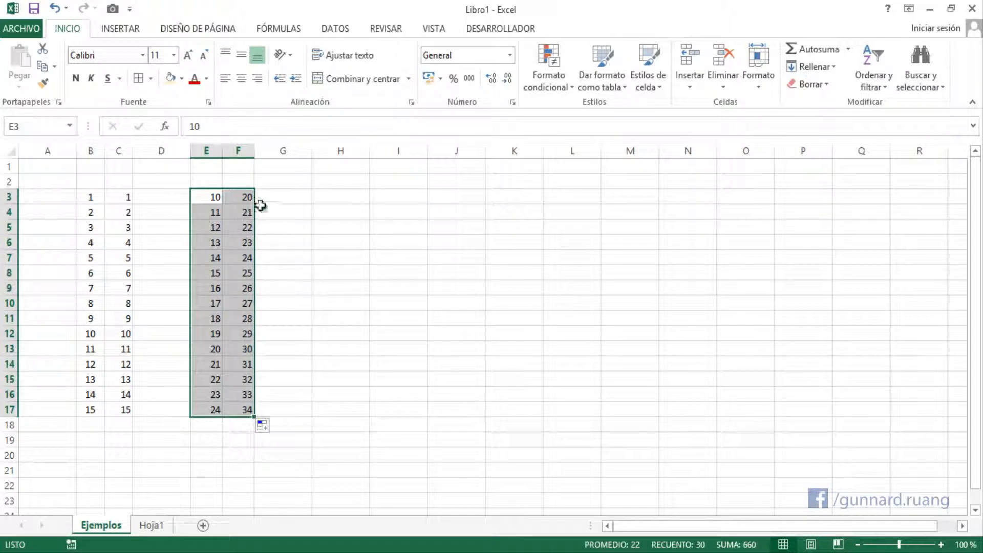
Enter a formula in G3 that adds the two cells beside it, =E3+F3
click(298, 198)
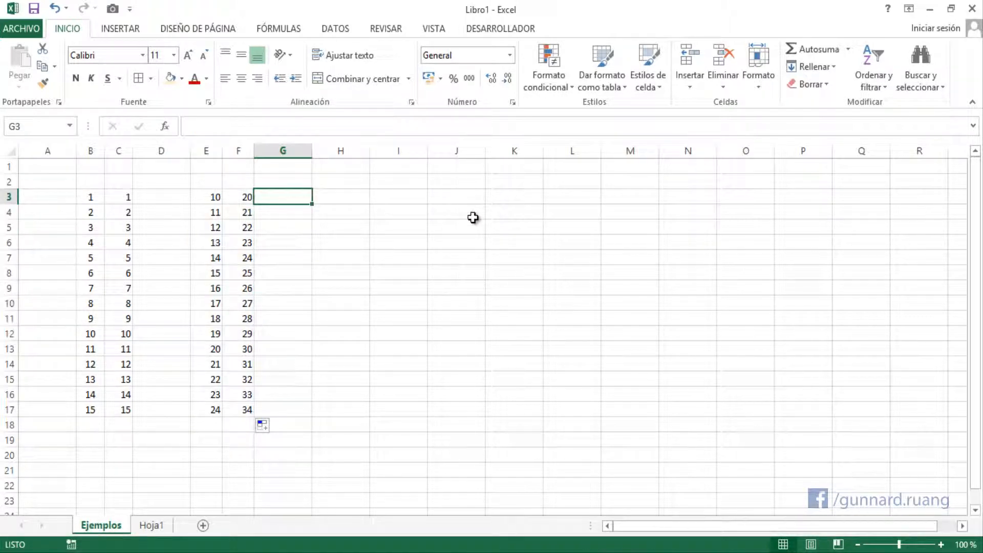
text(=)
key(Left)
key(Left)
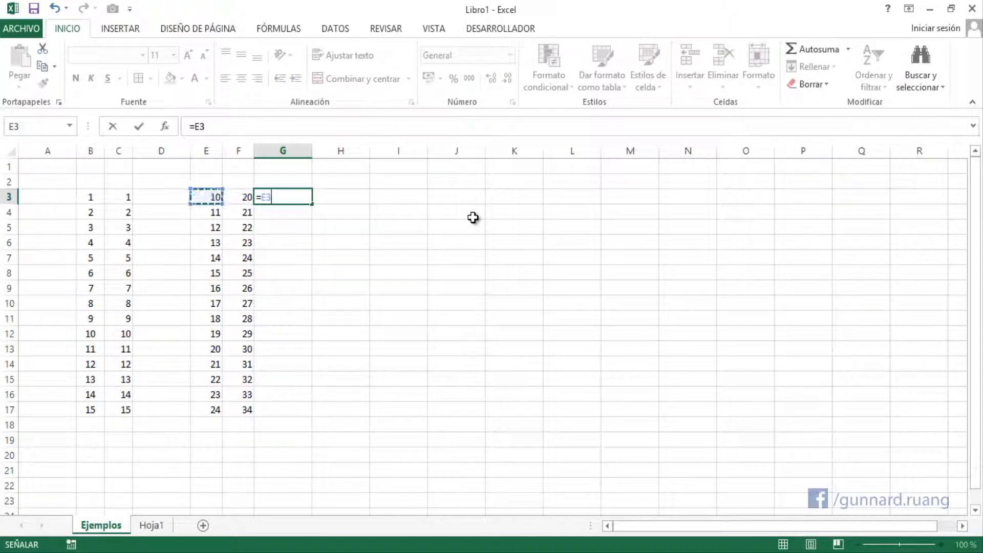
text(+)
key(Right)
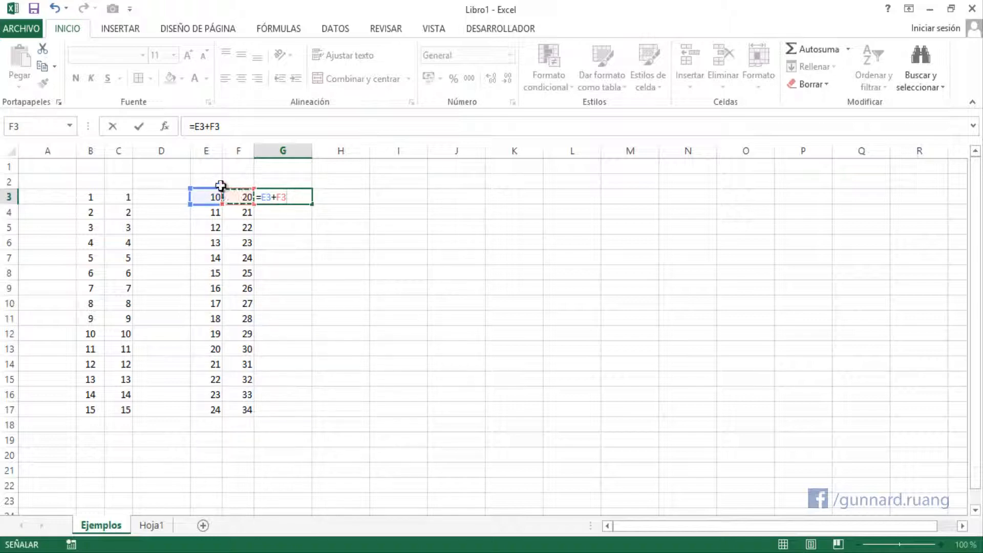
key(Return)
Copy the formula in G3 down column G to row 17
double_click(305, 195)
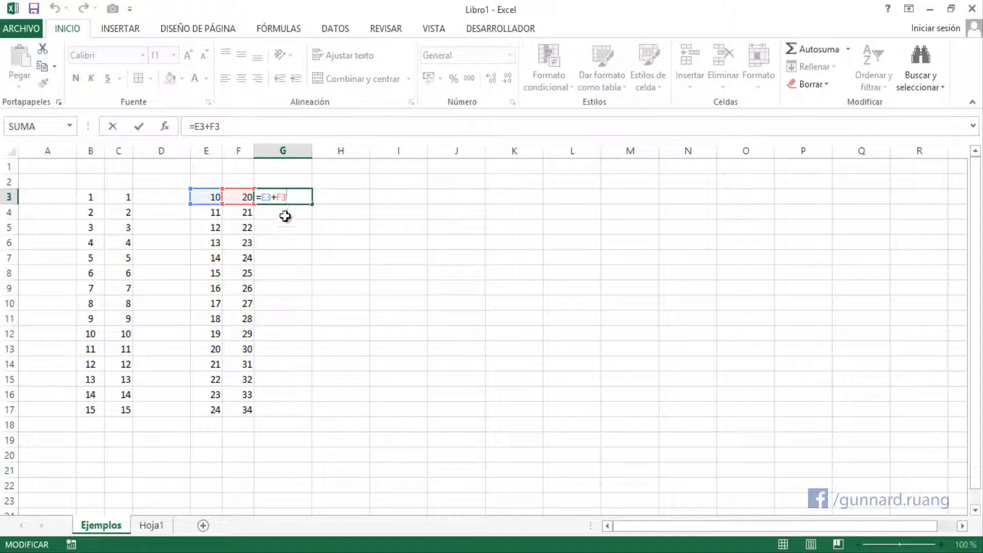
key(Return)
click(311, 200)
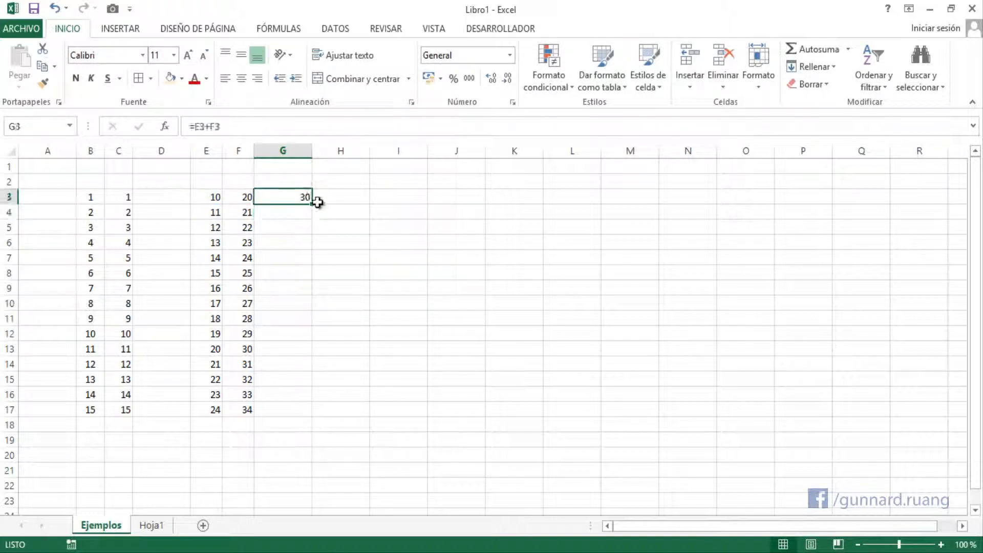
drag(313, 203, 315, 421)
Examine the copied formulas in G4 to G7 and the cells in columns E and F that they reference
double_click(299, 214)
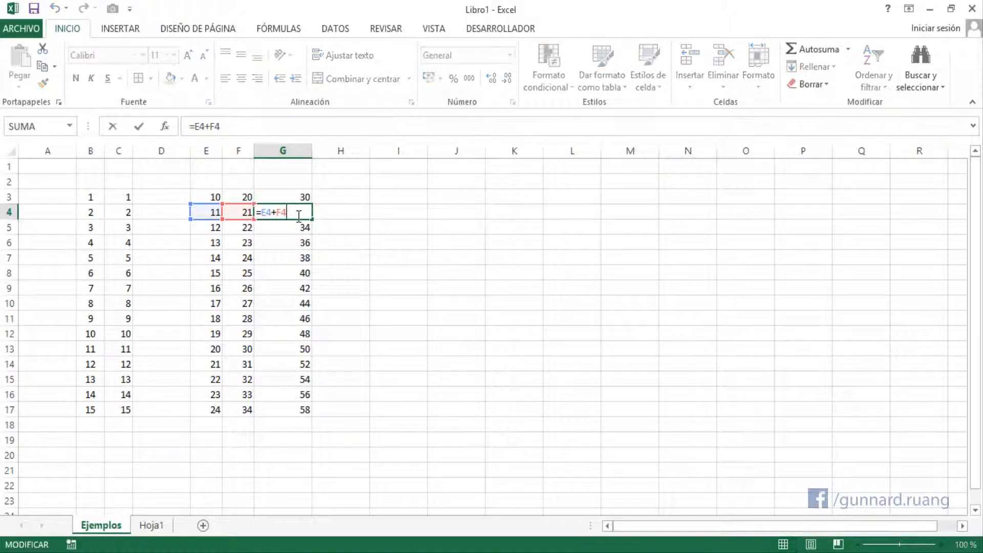
double_click(295, 226)
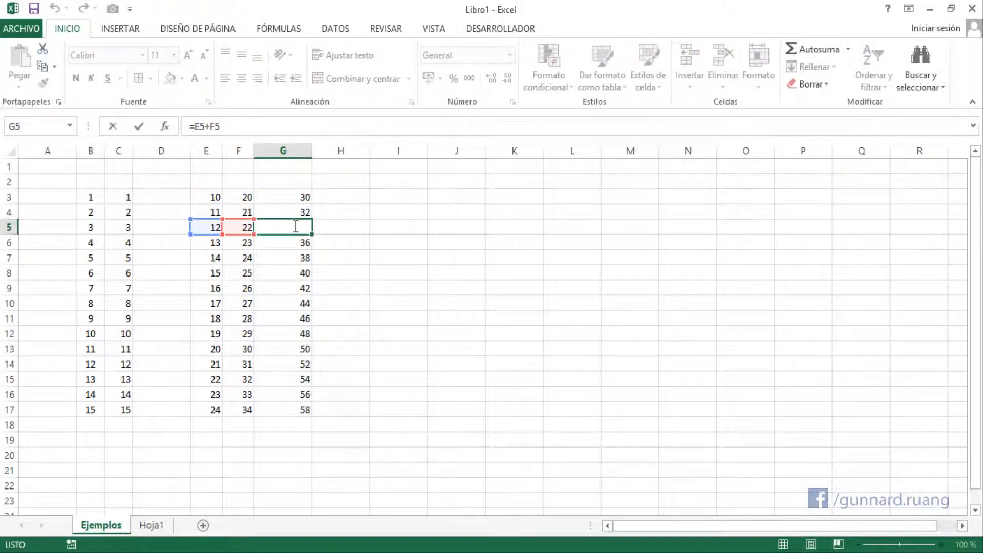
click(293, 242)
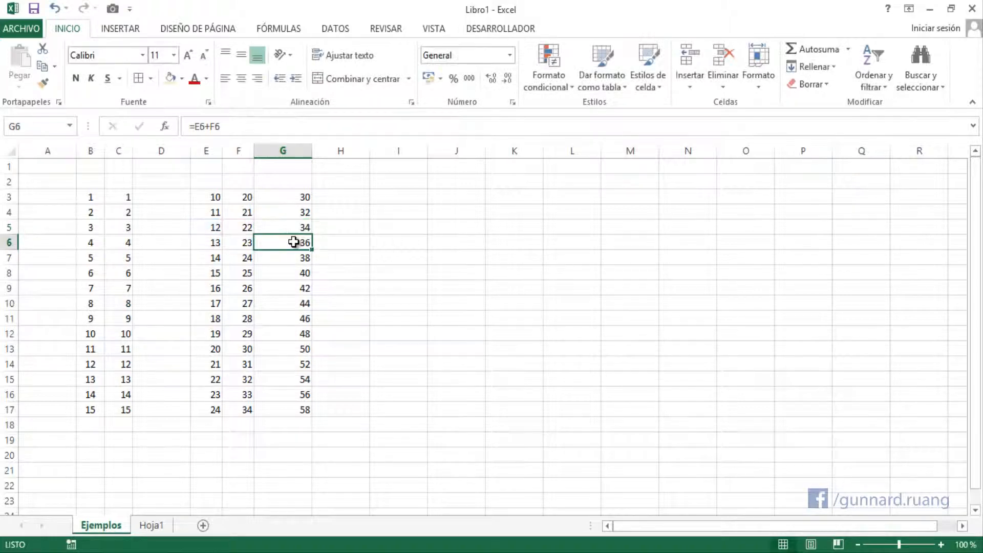
double_click(293, 243)
click(294, 256)
double_click(295, 258)
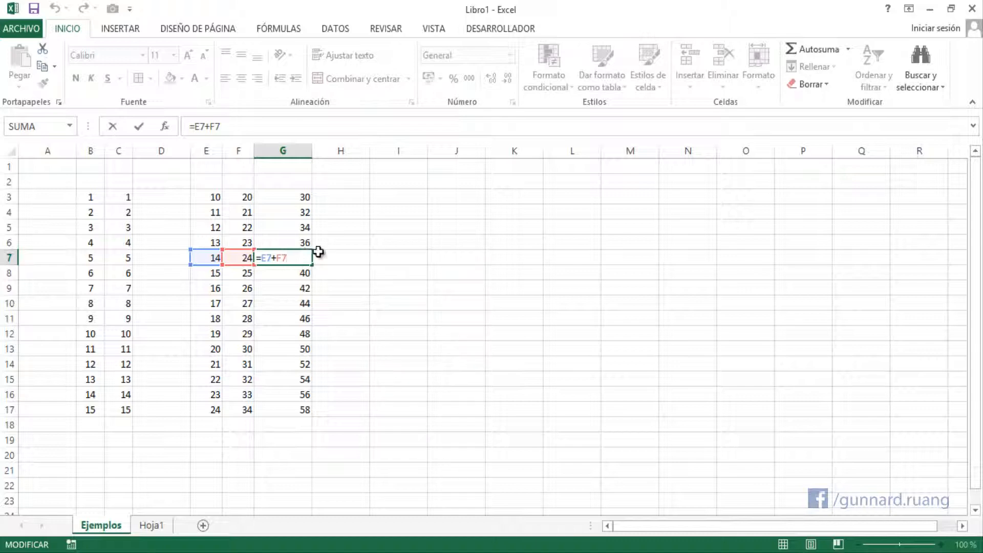
key(ctrl+Return)
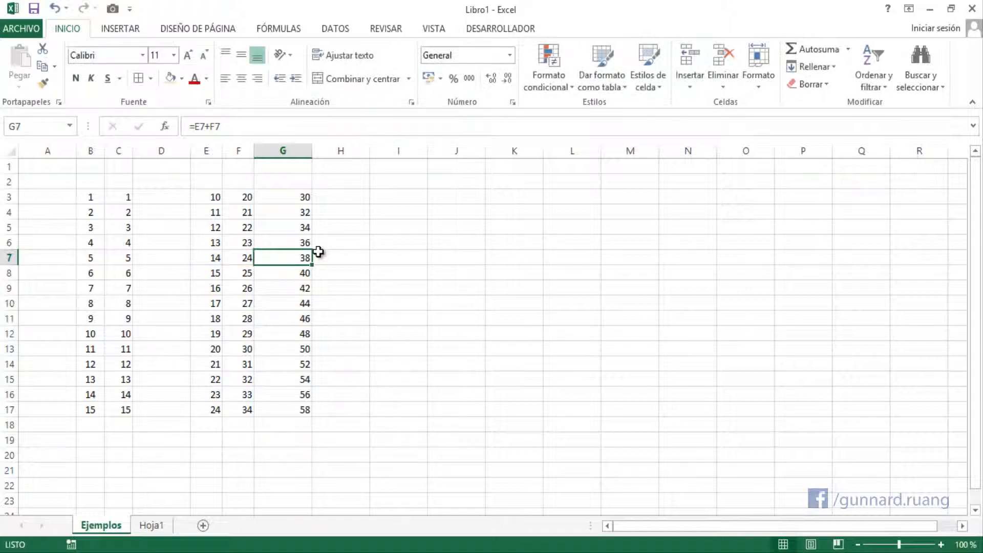
click(216, 194)
drag(217, 194, 240, 242)
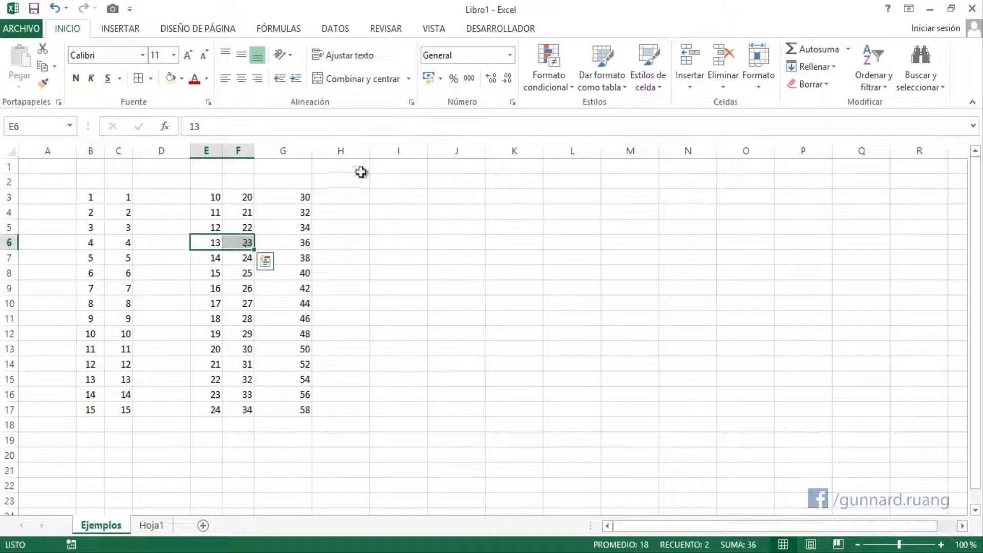
Narrow column H into a thin spacer between columns G and I
click(337, 163)
drag(366, 154, 319, 153)
click(342, 195)
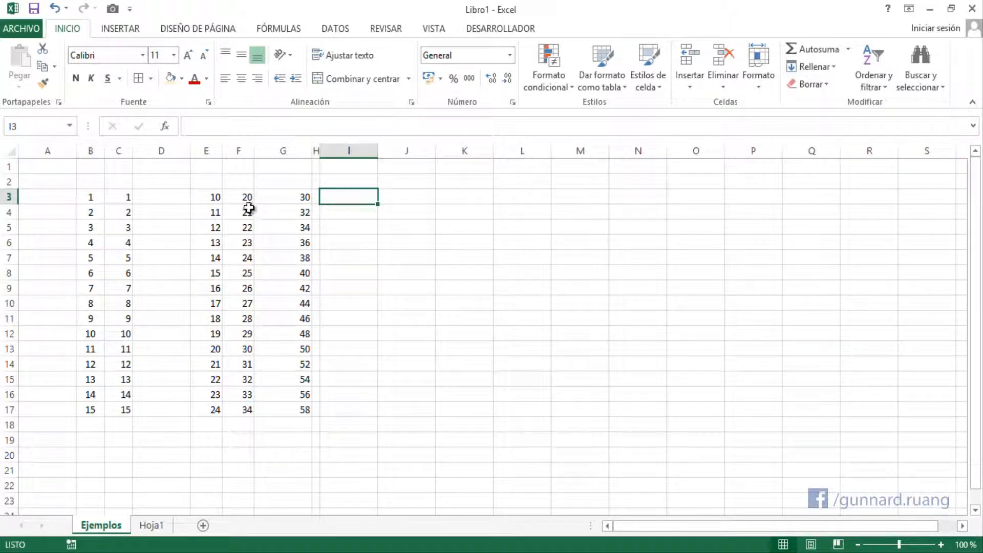
Fill cell E3 with a light orange colour
click(205, 196)
click(182, 78)
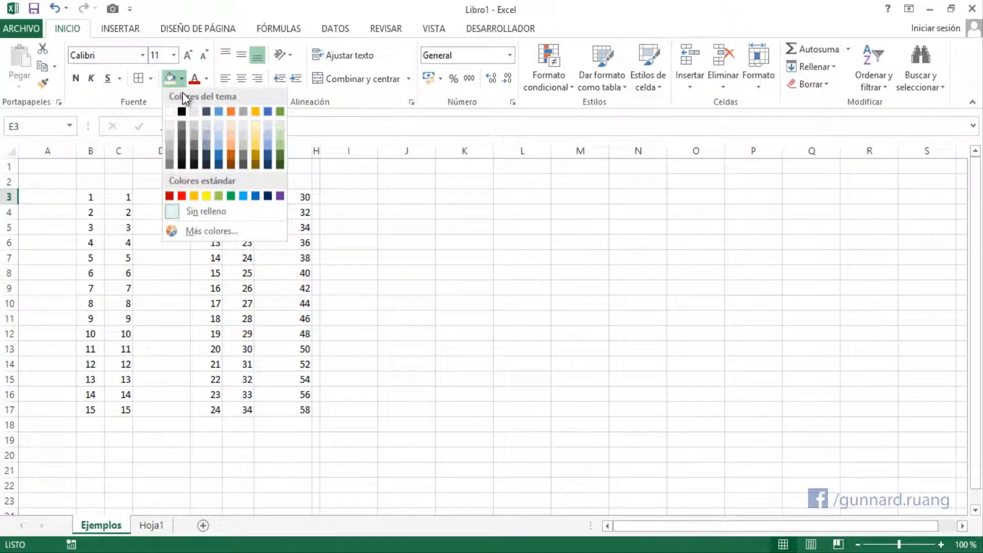
click(230, 139)
click(317, 225)
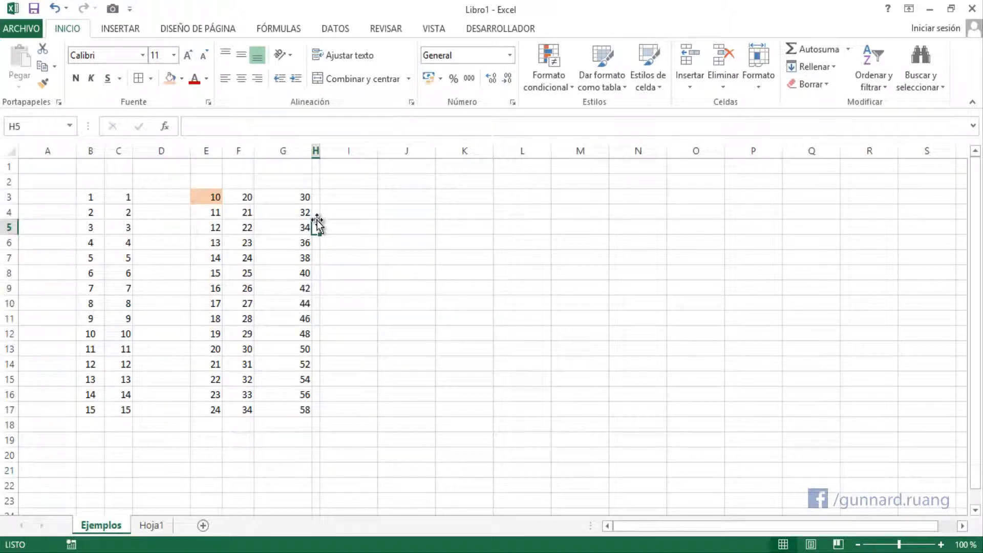
Compare the highlighted cell E3 with each value in column F, from F3 down to F8
click(226, 195)
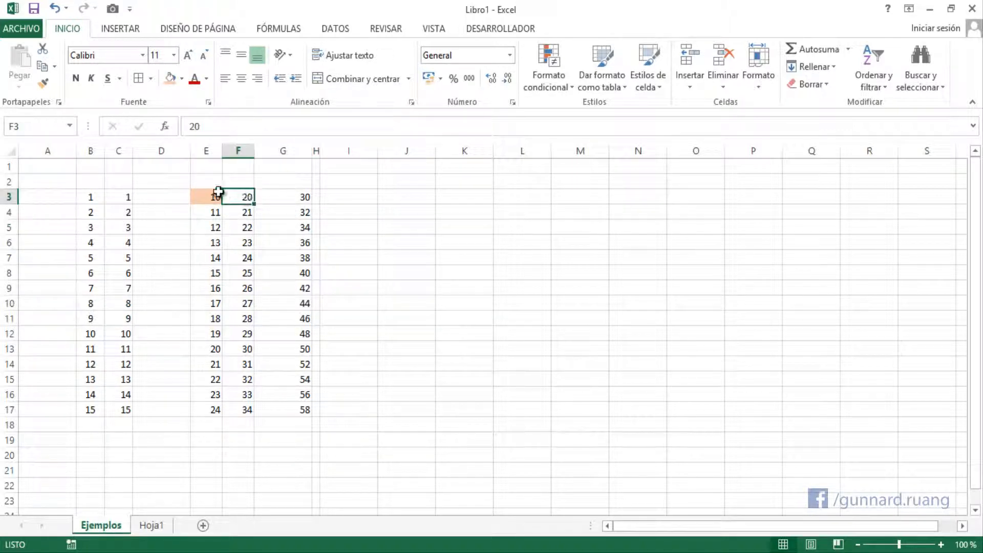
click(208, 193)
click(241, 211)
click(215, 200)
click(239, 226)
click(217, 198)
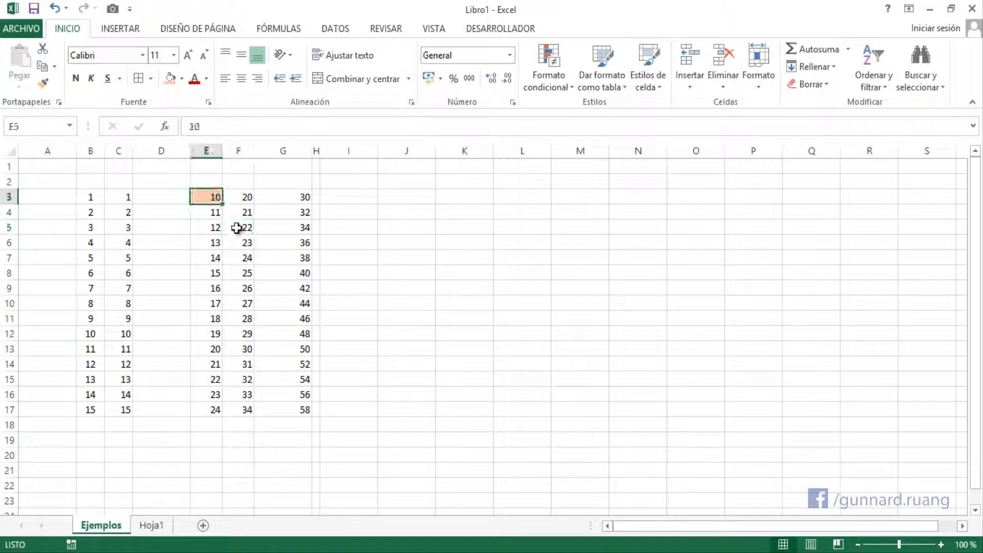
click(239, 241)
click(218, 199)
click(247, 200)
click(208, 193)
click(241, 210)
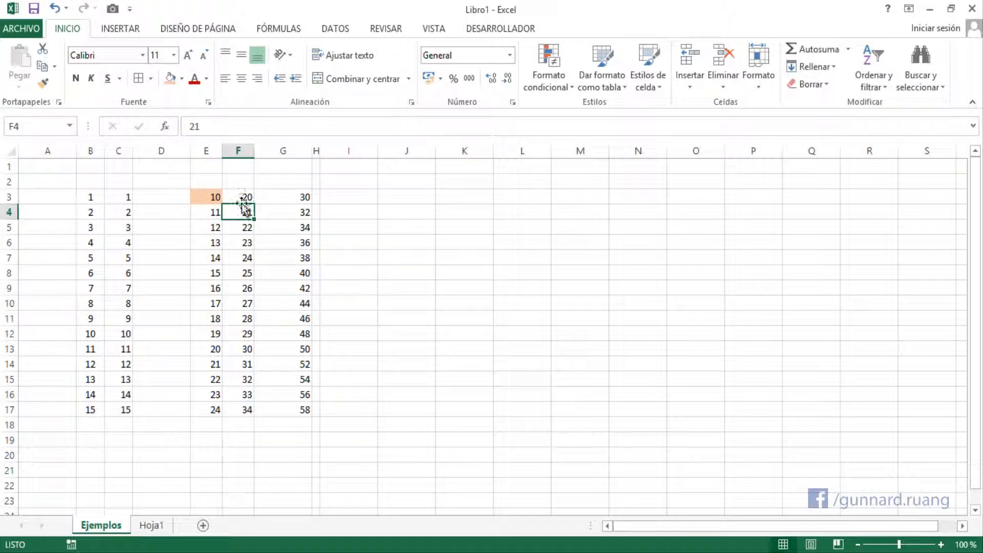
click(241, 154)
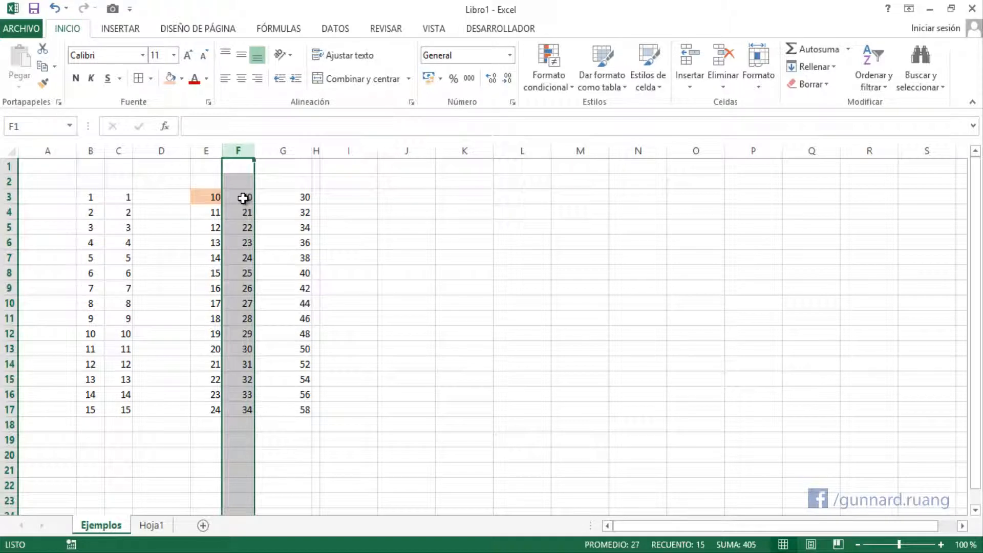
click(241, 199)
click(244, 211)
click(244, 227)
click(244, 241)
click(244, 258)
click(245, 271)
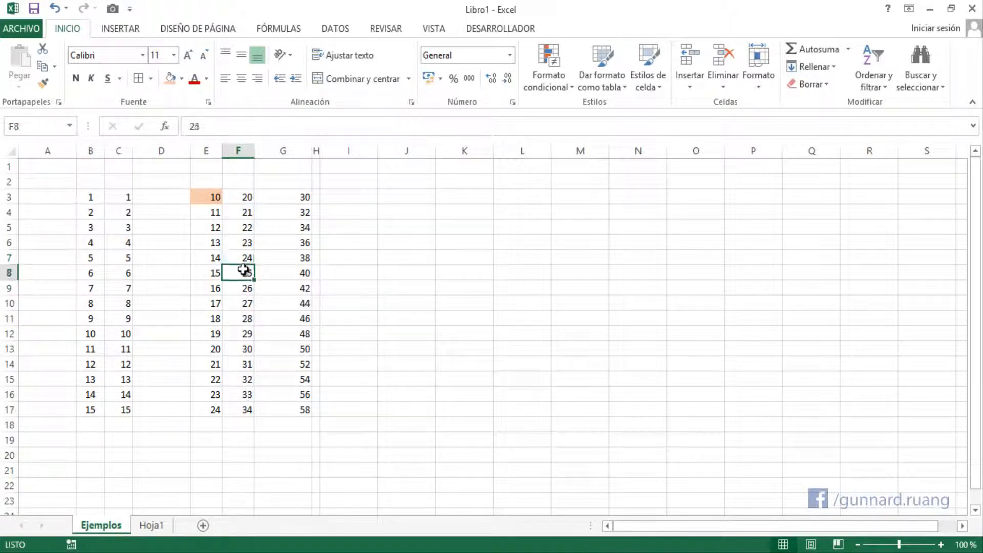
click(216, 196)
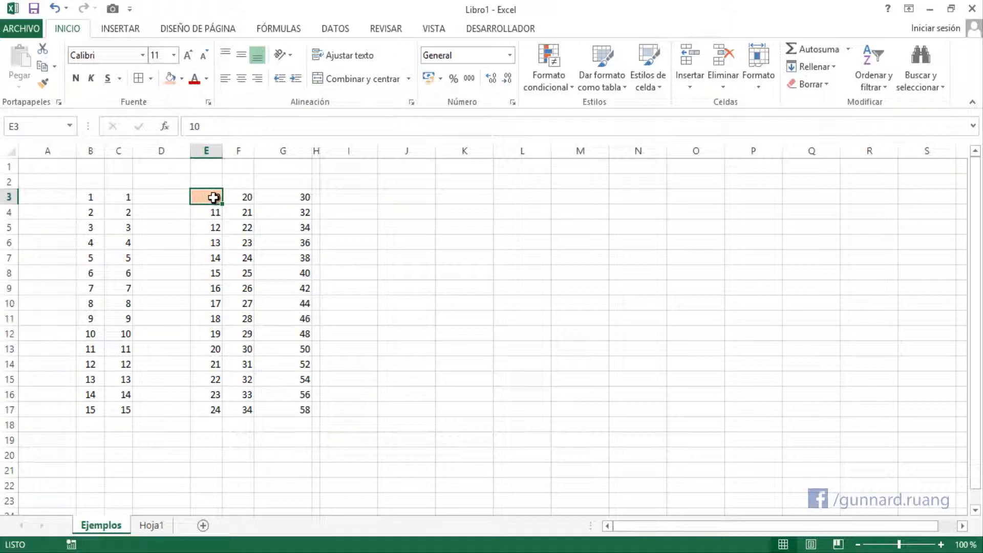
Enter the formula =E3+F3 in I3 and copy it down to row 17
click(346, 197)
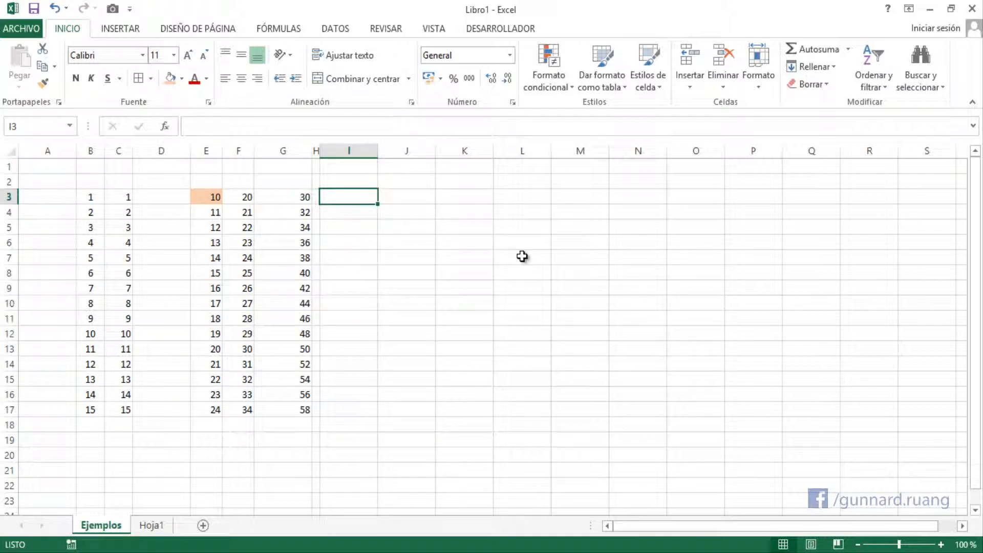
text(=)
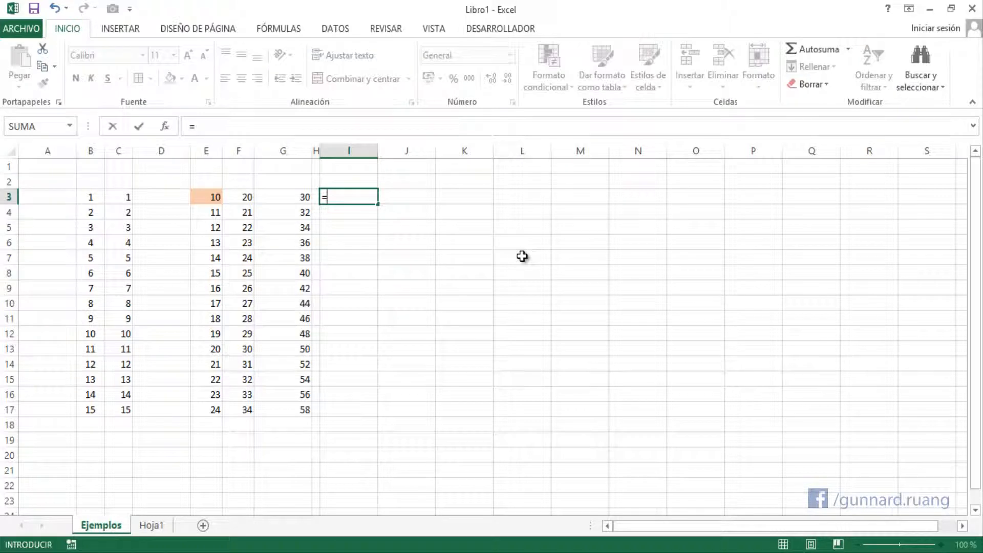
click(207, 197)
text(+)
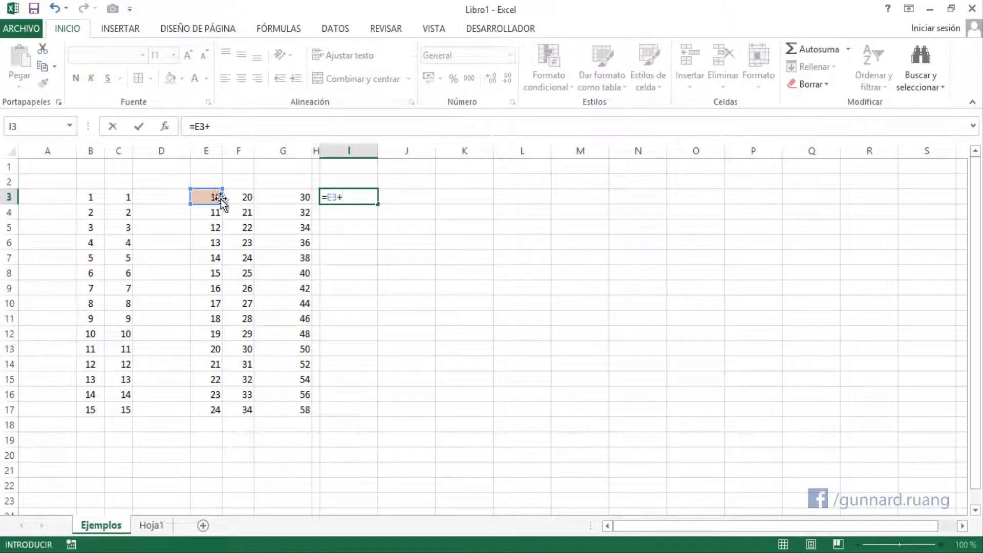
click(240, 196)
key(Return)
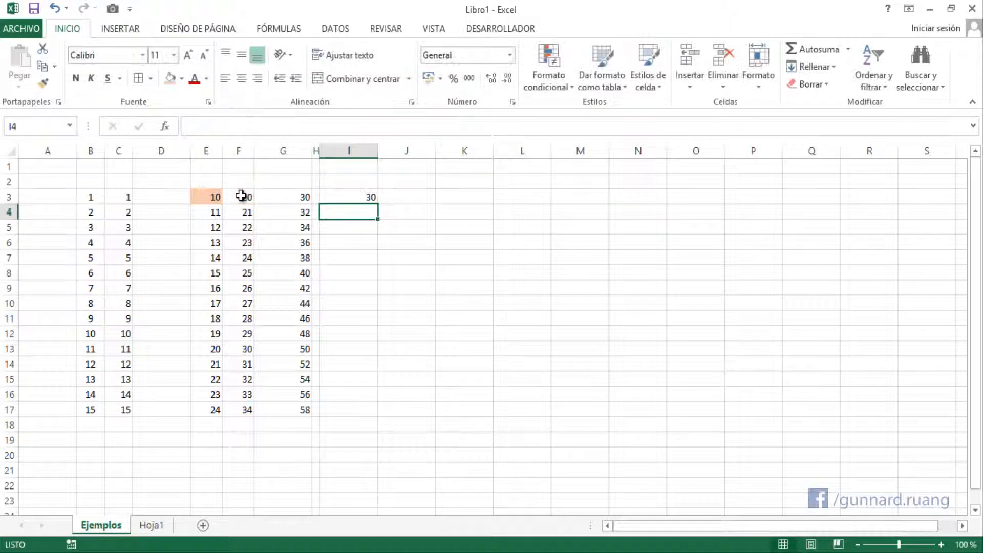
click(363, 197)
drag(377, 204, 375, 412)
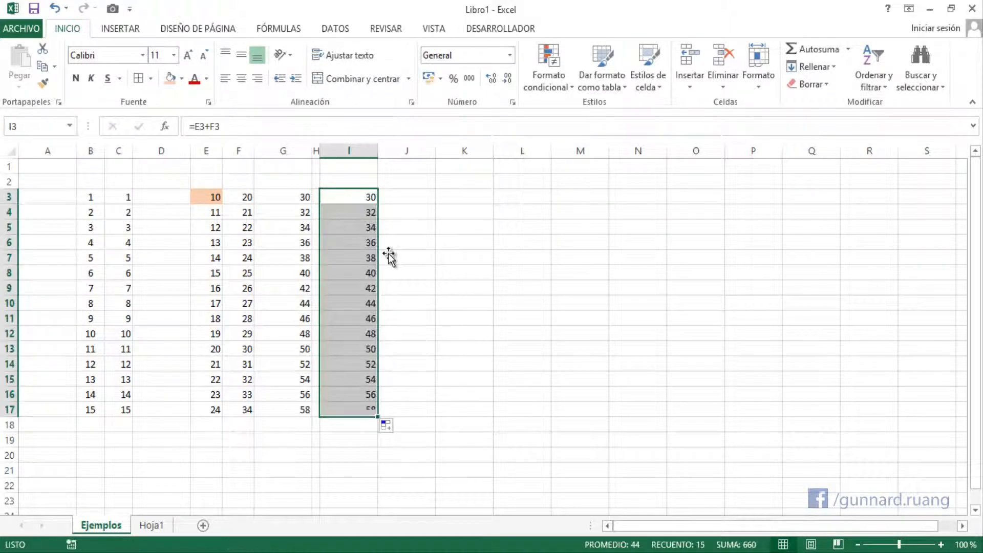
Lock the row of the first reference in I3, making it =E$3+F3, and copy the formula down to row 17
click(348, 197)
double_click(350, 196)
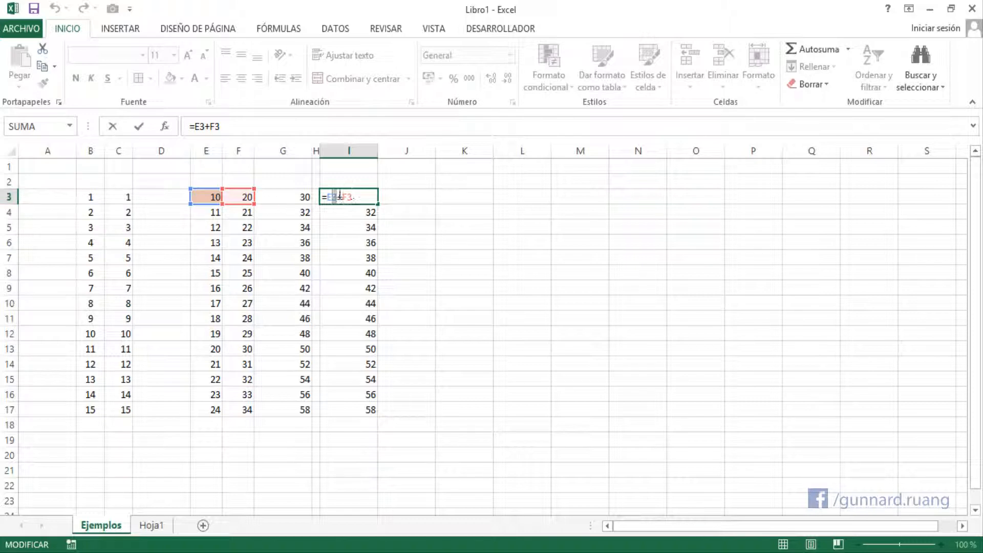
click(208, 199)
text($)
click(364, 197)
key(Return)
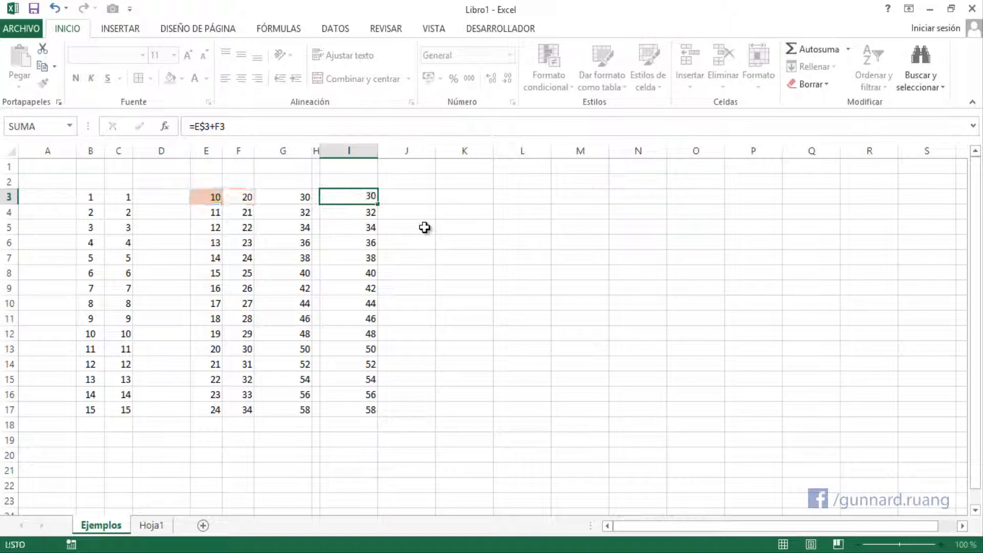
click(358, 198)
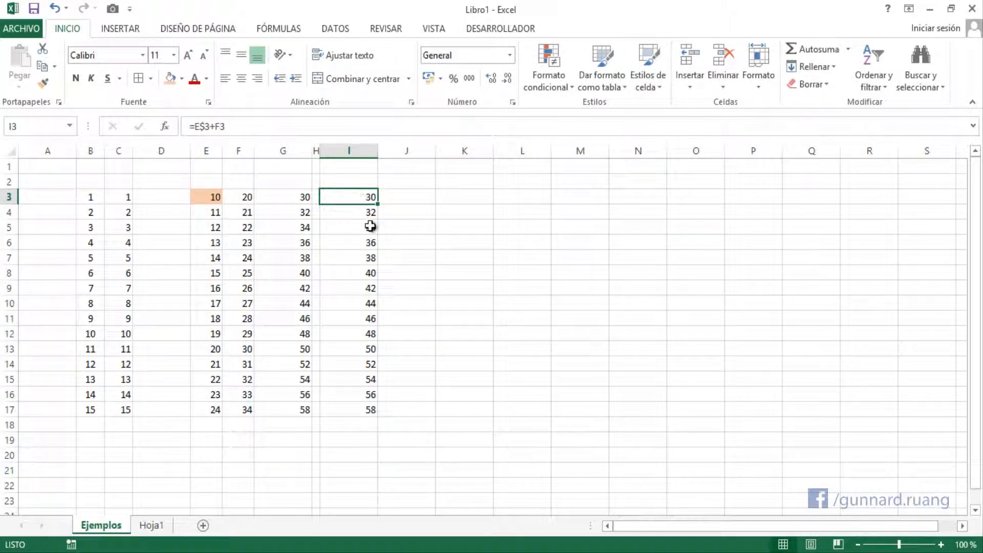
drag(377, 203, 378, 417)
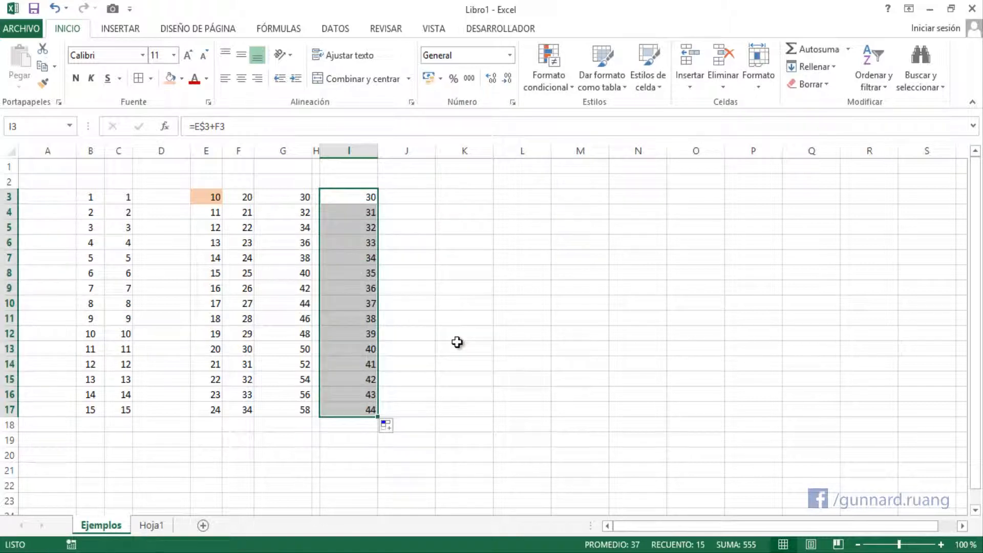
Examine the formulas in I3 to I6 to compare the fixed reference with the relative one
click(358, 210)
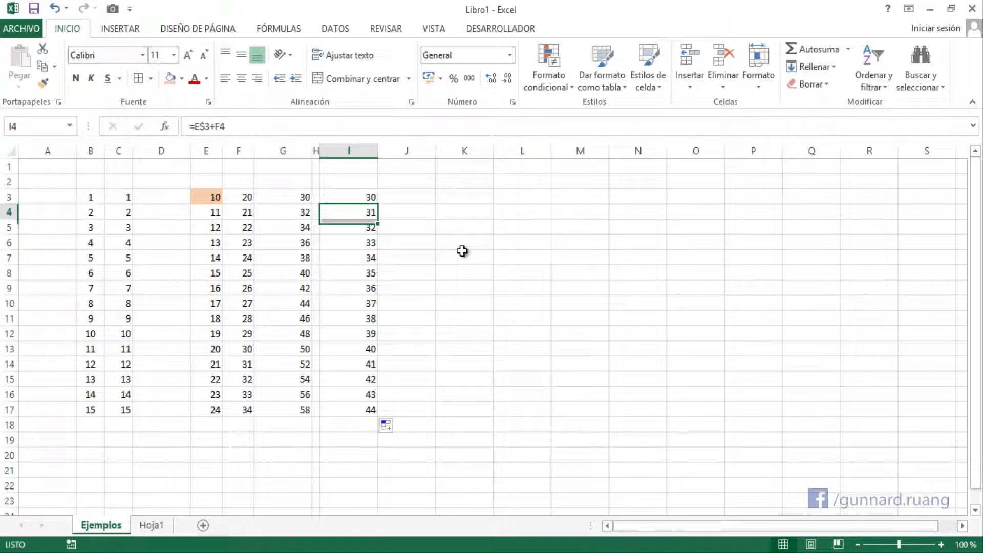
double_click(365, 198)
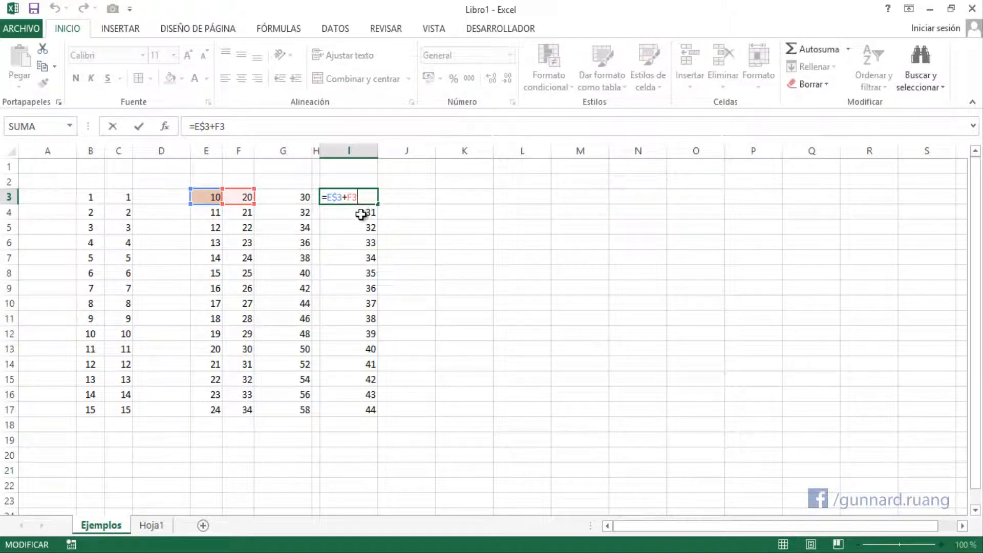
key(Return)
double_click(361, 213)
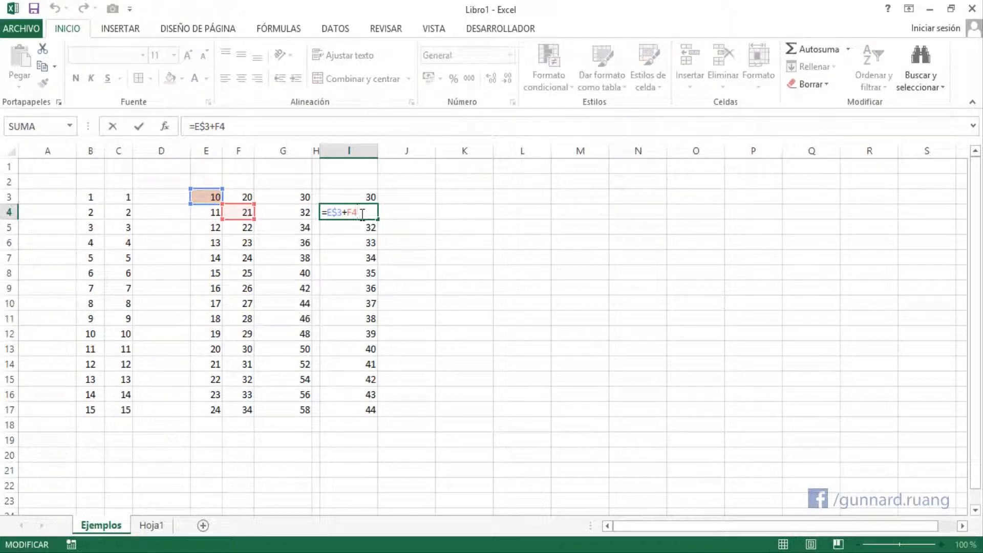
key(Return)
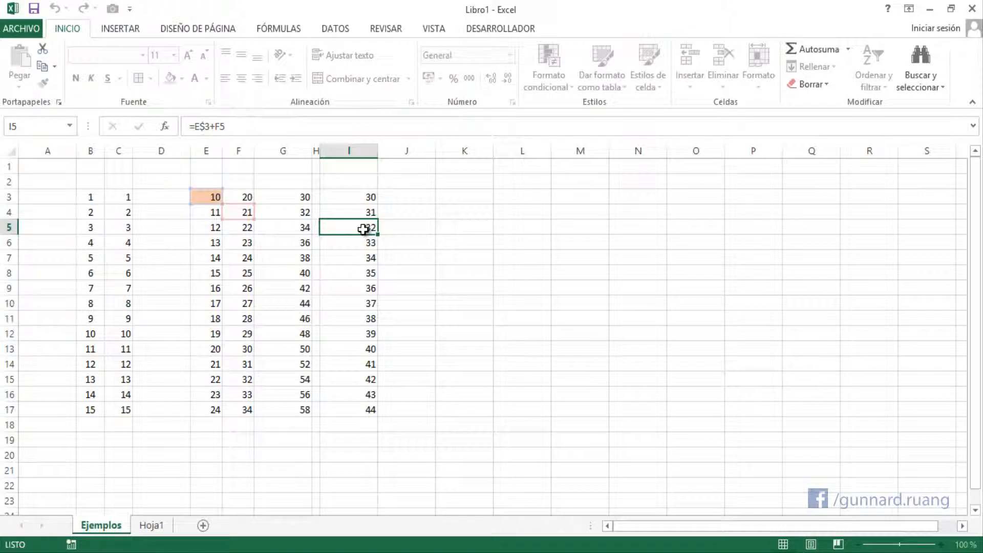
double_click(363, 229)
key(Return)
double_click(364, 242)
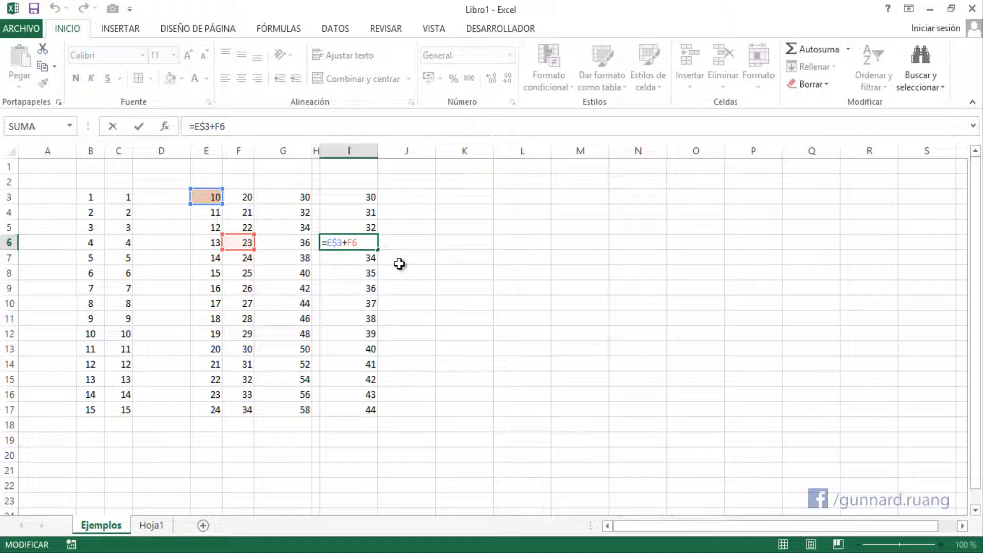
key(Return)
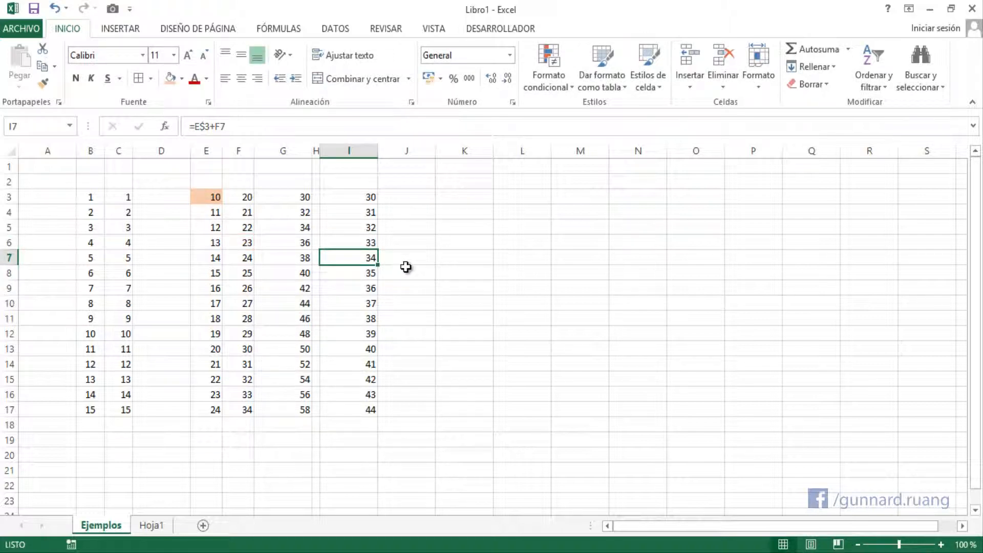
Narrow columns K to R and enter 1, 2 and 3 in cells K2 to M2
drag(466, 151, 877, 154)
drag(493, 151, 472, 150)
click(456, 182)
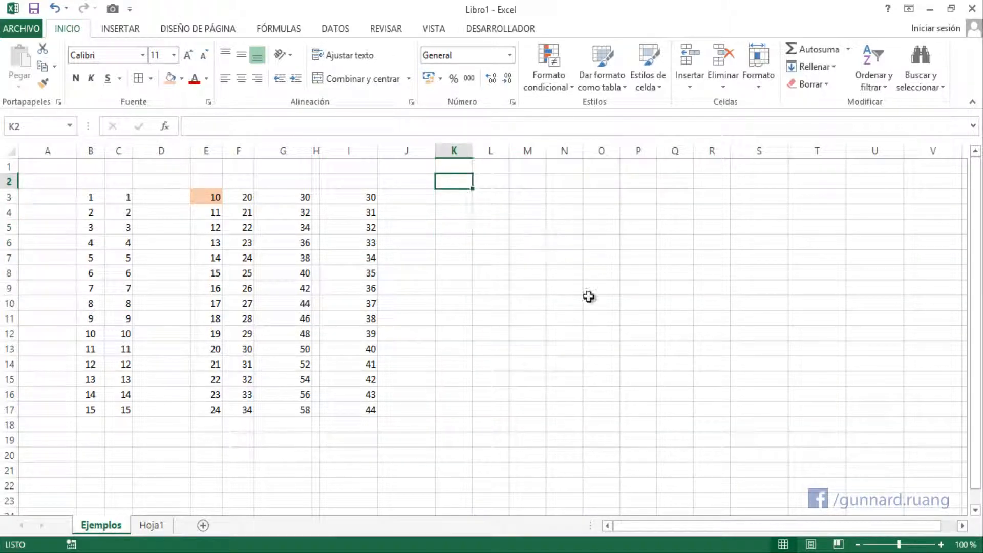
text(1)
key(Tab)
text(2)
key(Tab)
text(3)
key(Tab)
key(Return)
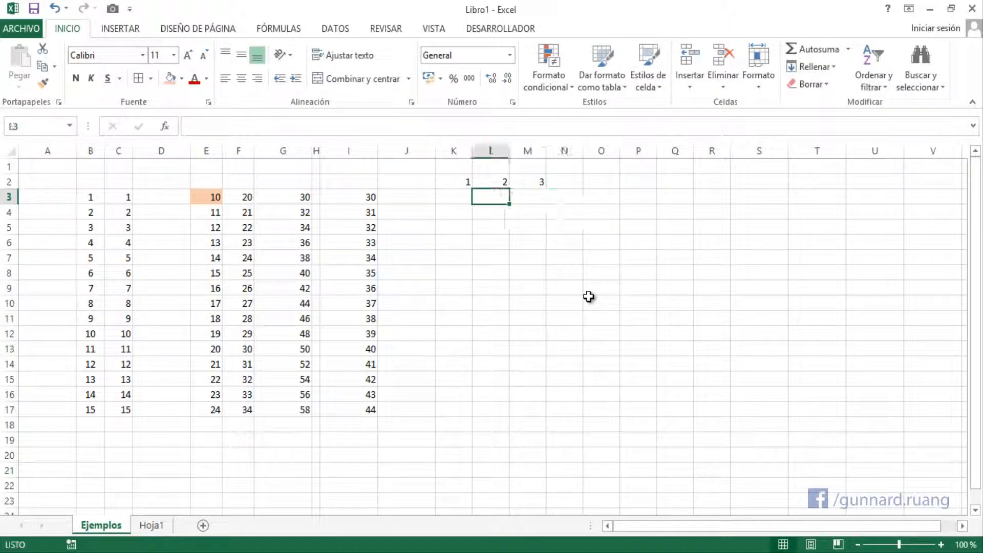
Enter 11, 12 and 13 in cells K3 to M3 and extend the number series in rows 2 and 3 to column R
text(11)
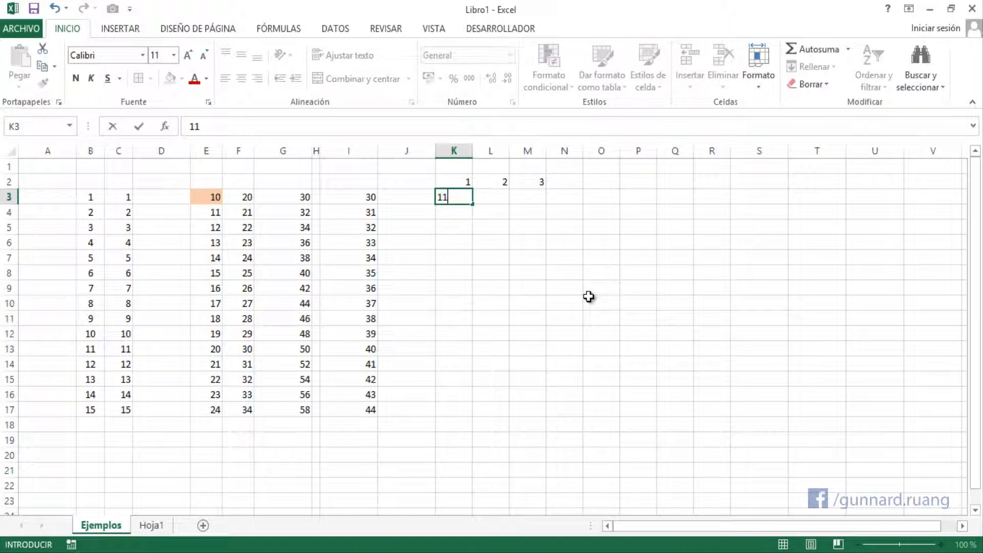
key(Tab)
text(12)
key(Tab)
text(13)
key(Tab)
drag(463, 183, 738, 197)
click(635, 248)
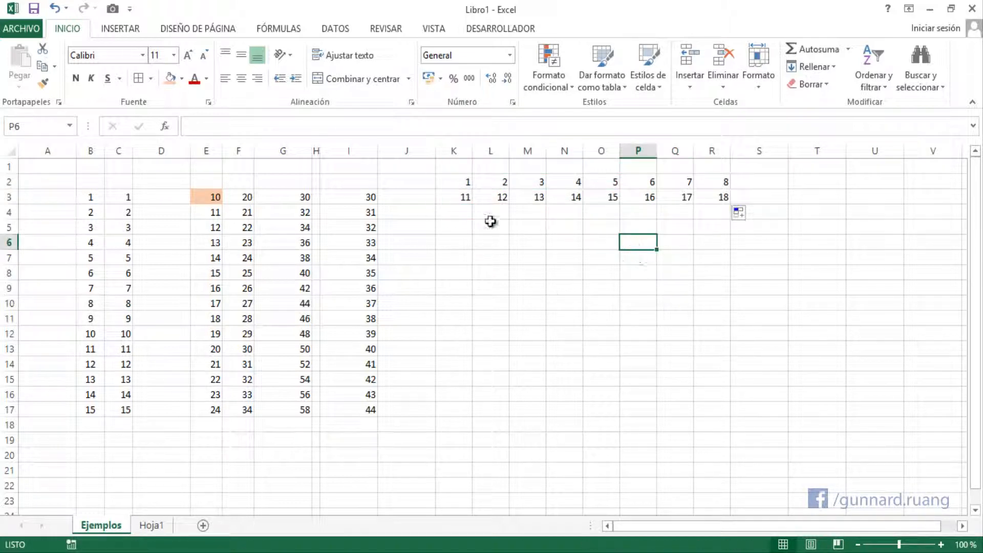
Enter the formula =K2+K3 in cell K4
click(468, 212)
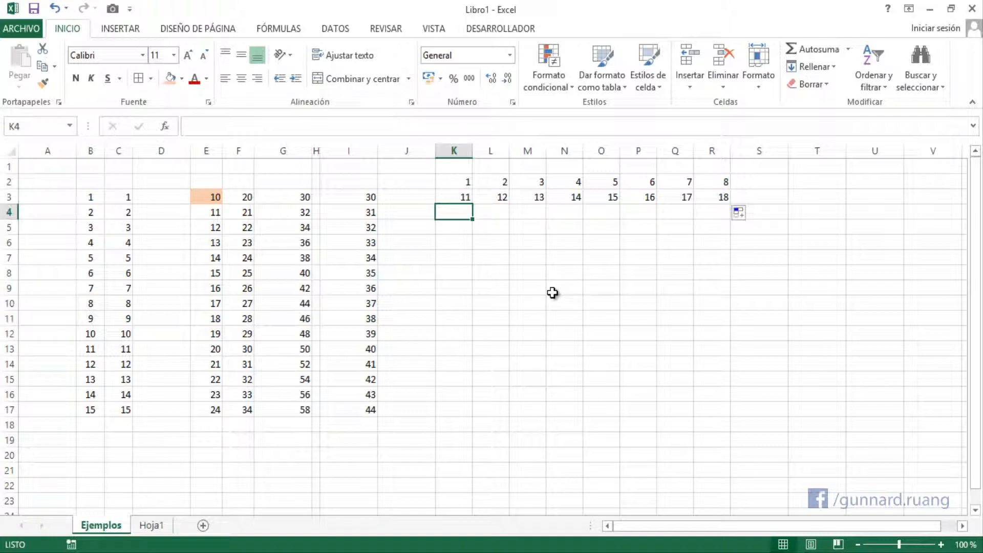
text(=)
click(461, 184)
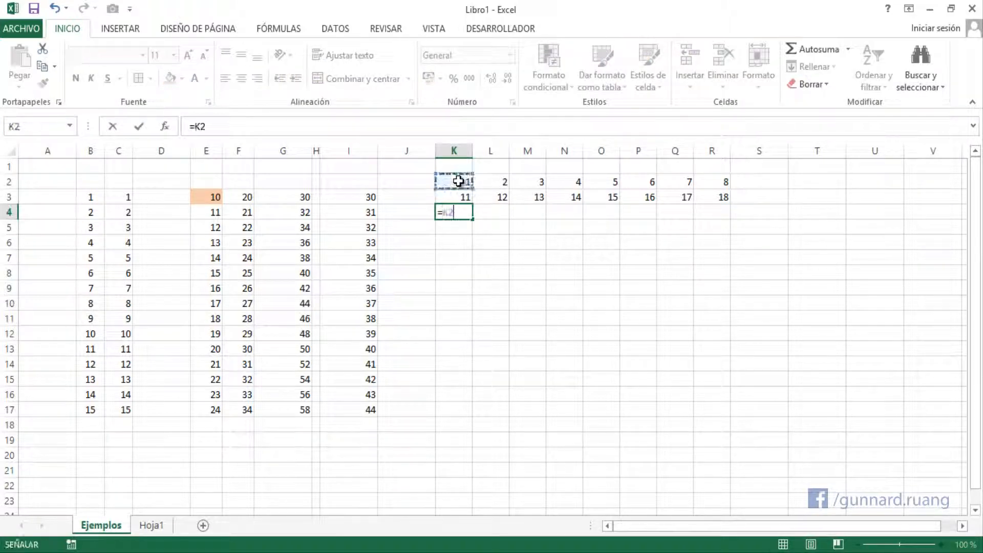
text(+)
click(455, 193)
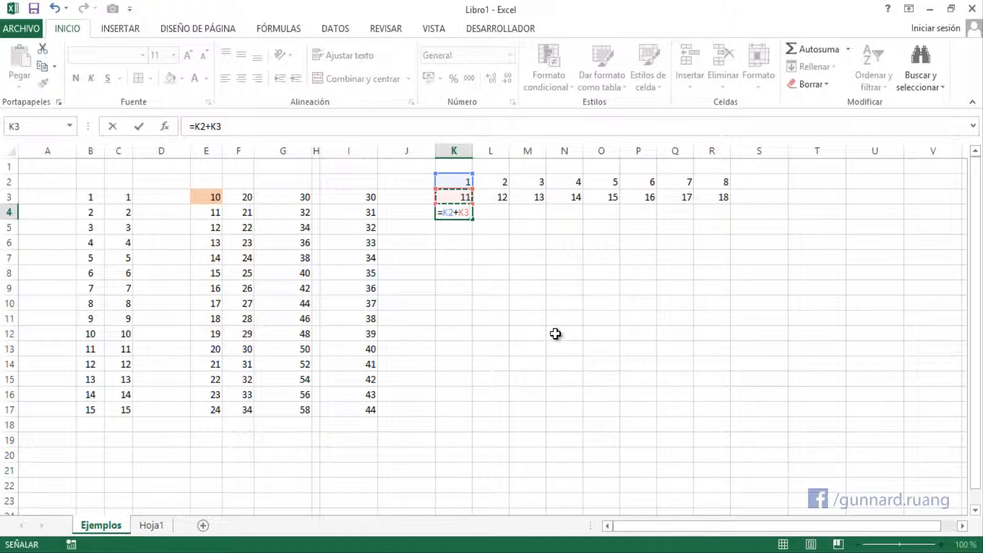
key(Return)
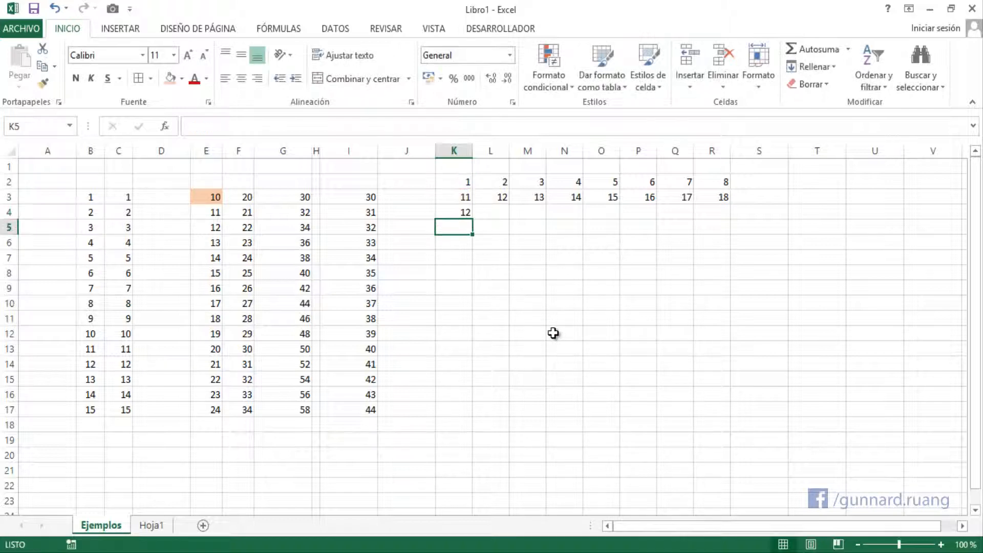
Check the formula in K4 and copy it across row 4 to column R
click(467, 215)
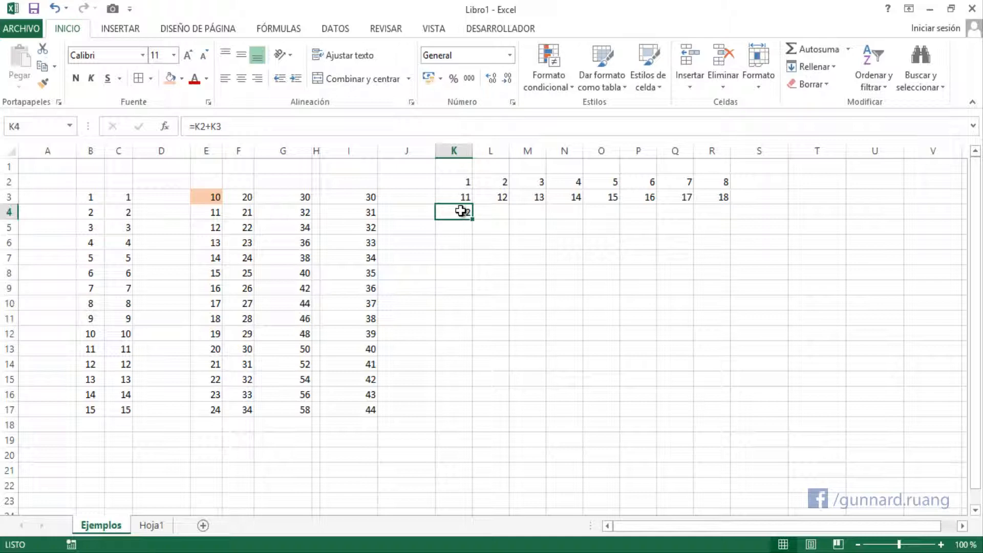
double_click(461, 211)
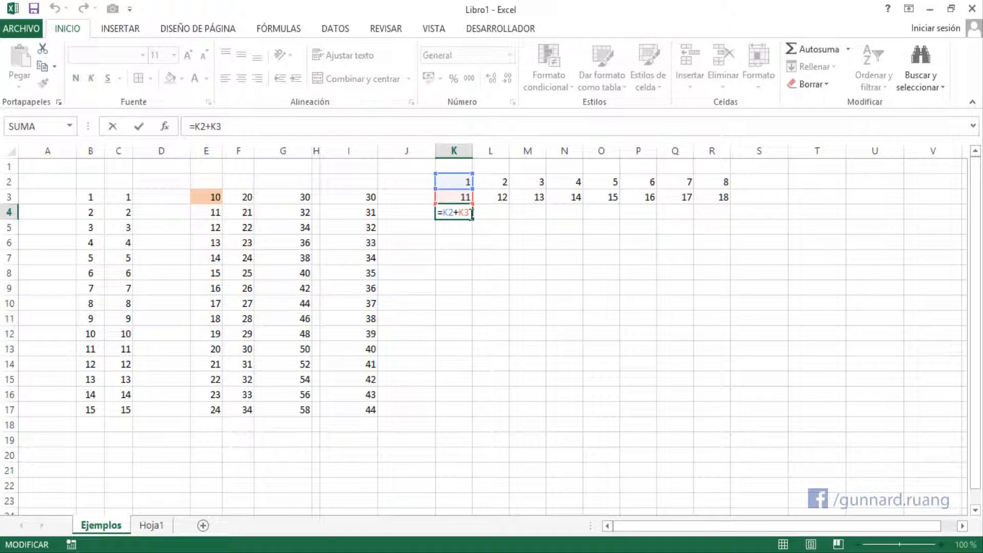
key(Return)
click(468, 213)
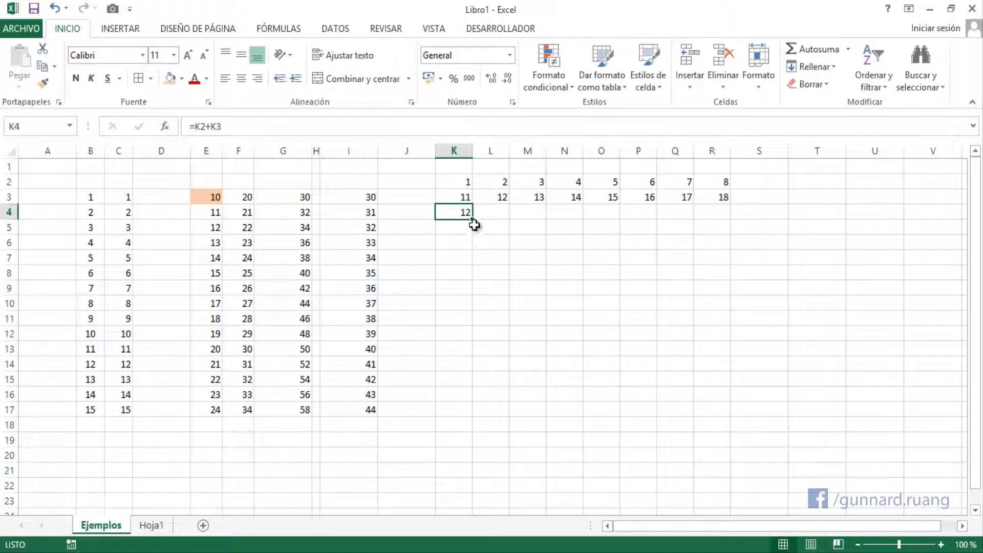
drag(474, 220, 724, 219)
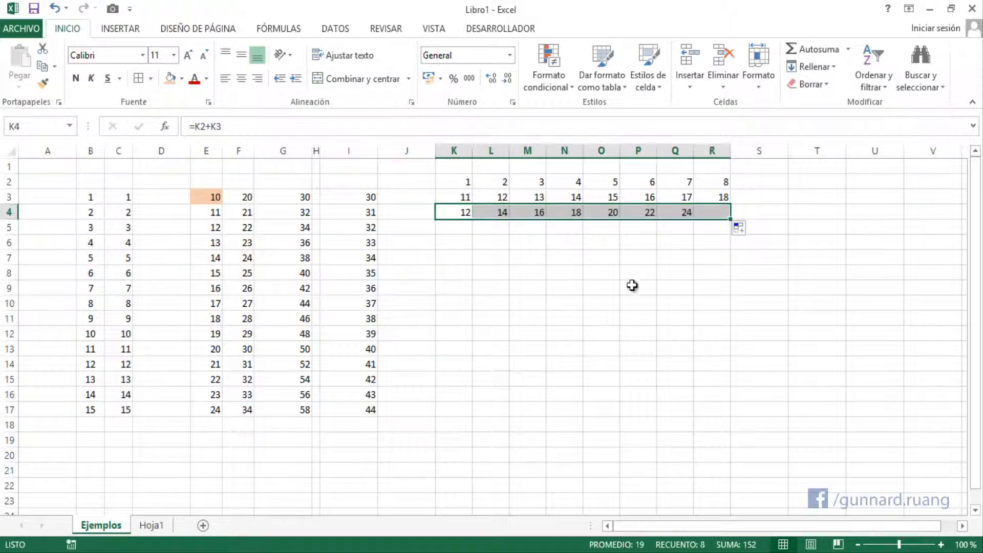
Examine the copied formulas in L4, M4 and O4 to see which cells each one adds
click(463, 211)
double_click(464, 213)
click(492, 213)
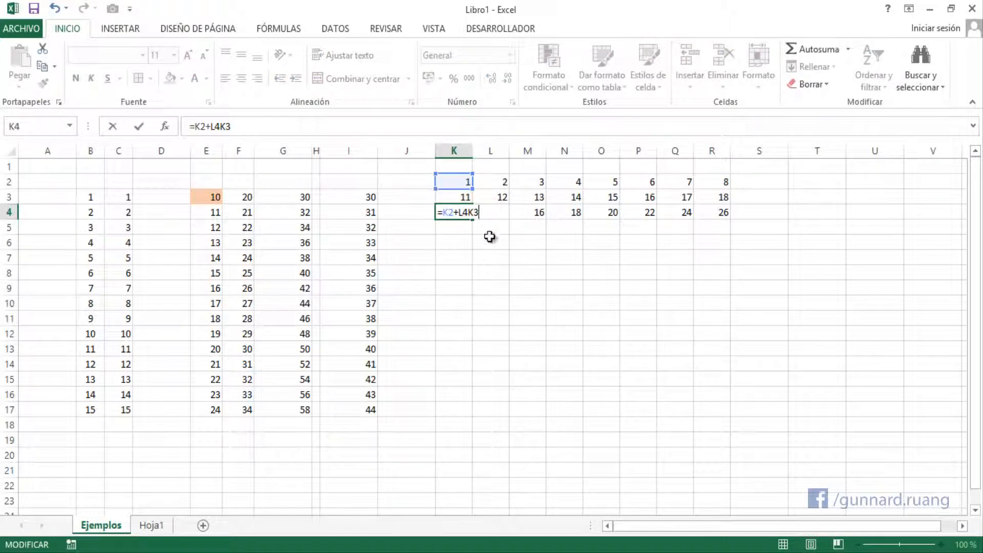
key(Escape)
click(502, 215)
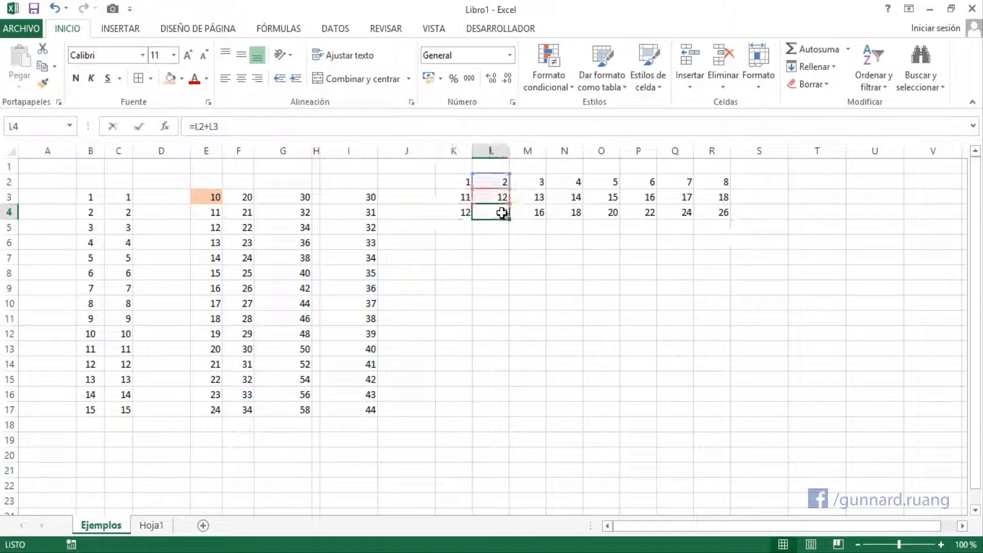
double_click(501, 215)
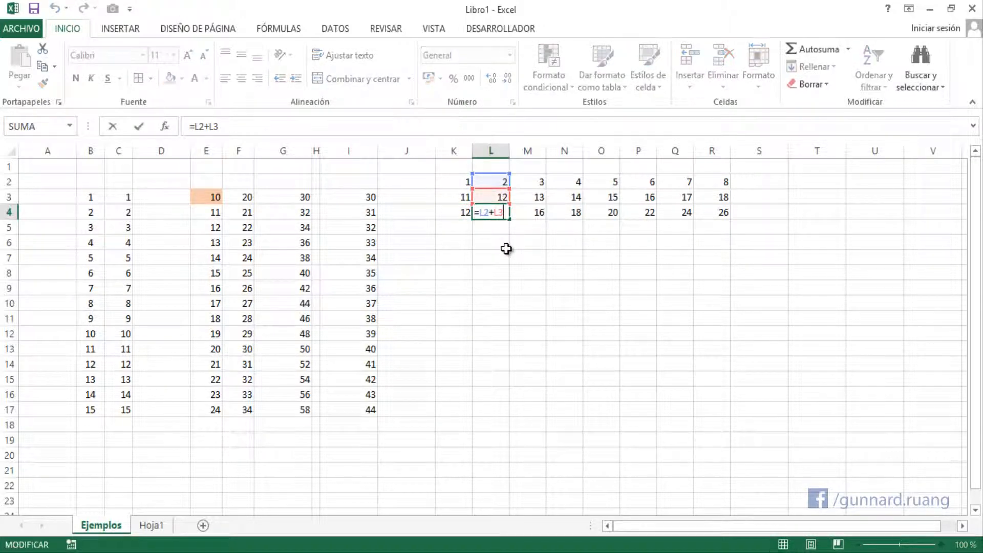
click(538, 213)
double_click(538, 213)
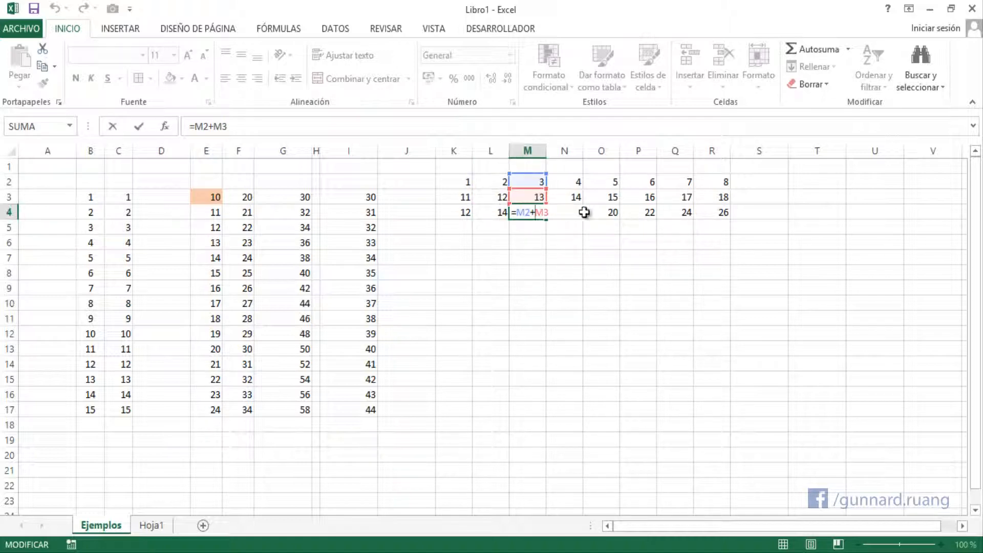
click(609, 212)
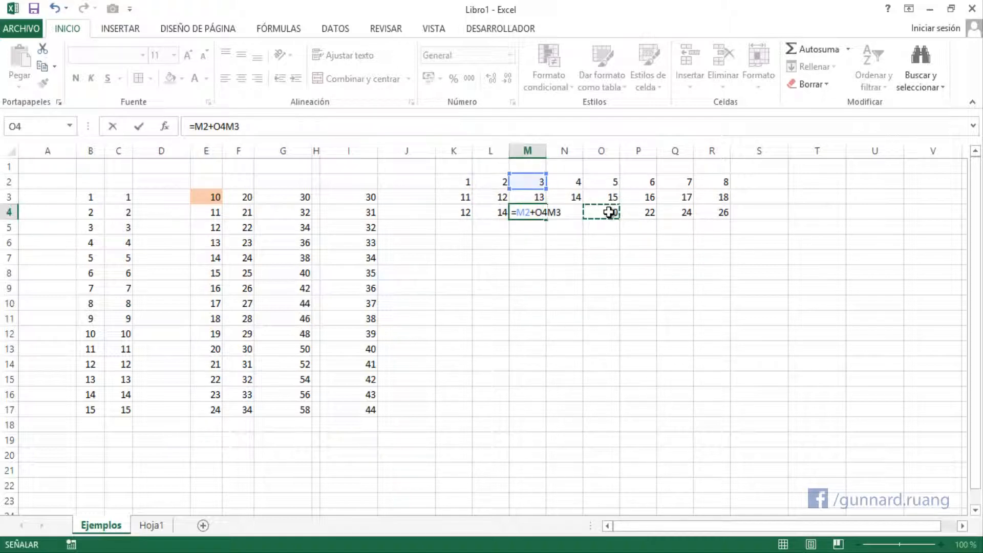
key(Escape)
double_click(602, 214)
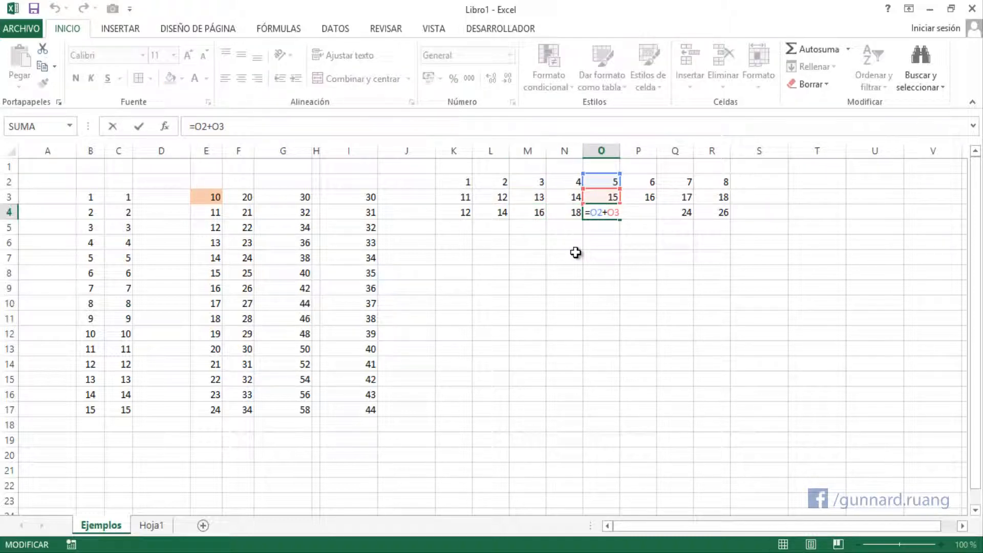
key(Escape)
Compare the column letters and row numbers of the references in the formulas of K4, L4 and M4
click(462, 210)
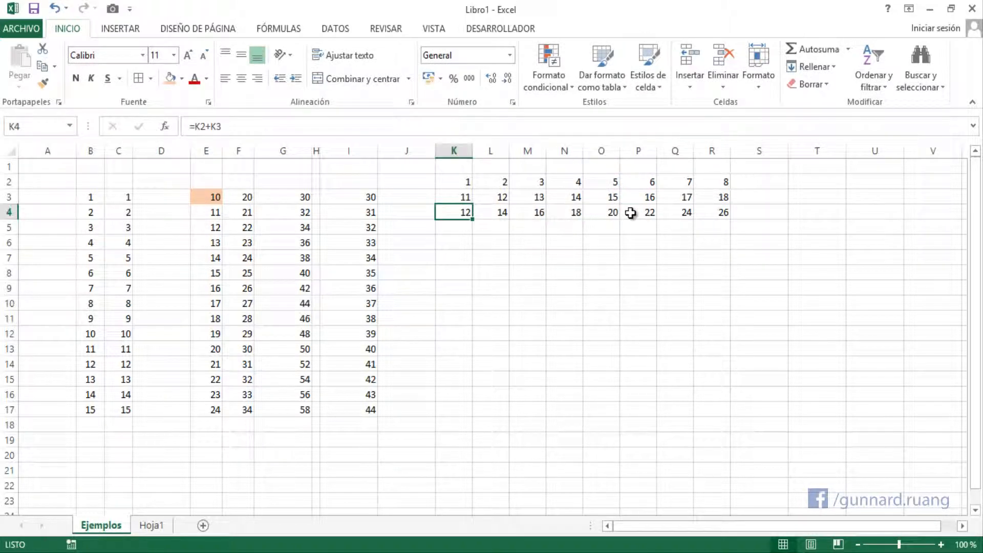
double_click(463, 210)
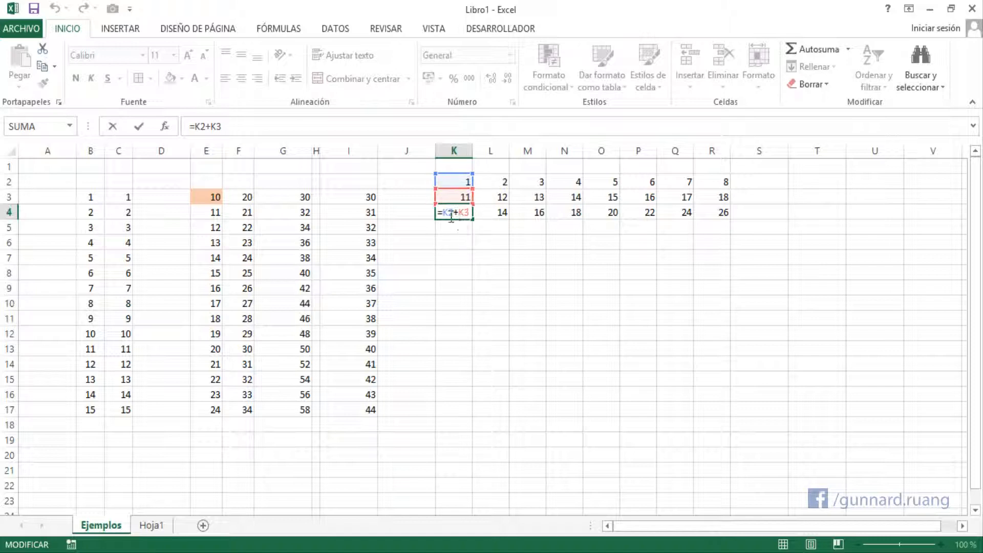
drag(451, 213, 459, 212)
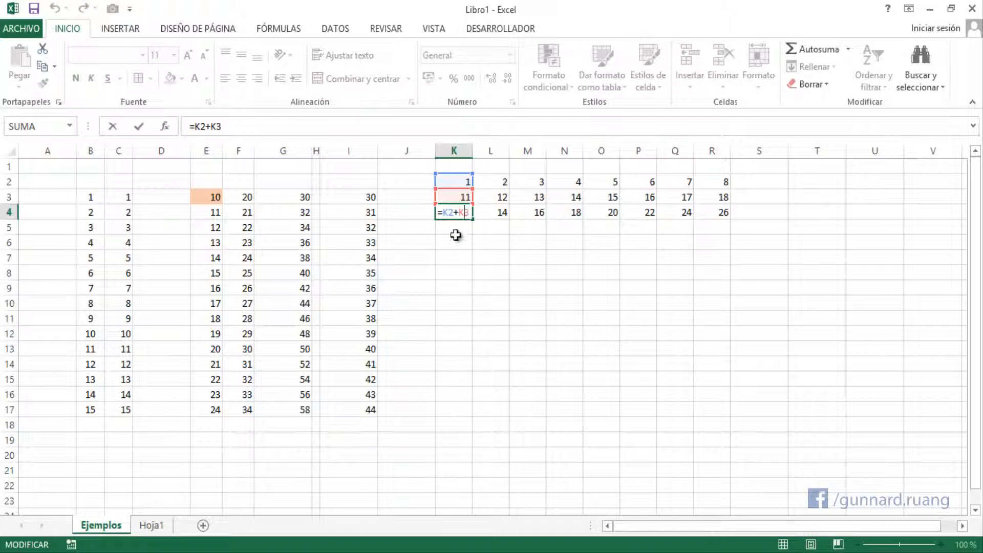
click(502, 211)
double_click(505, 210)
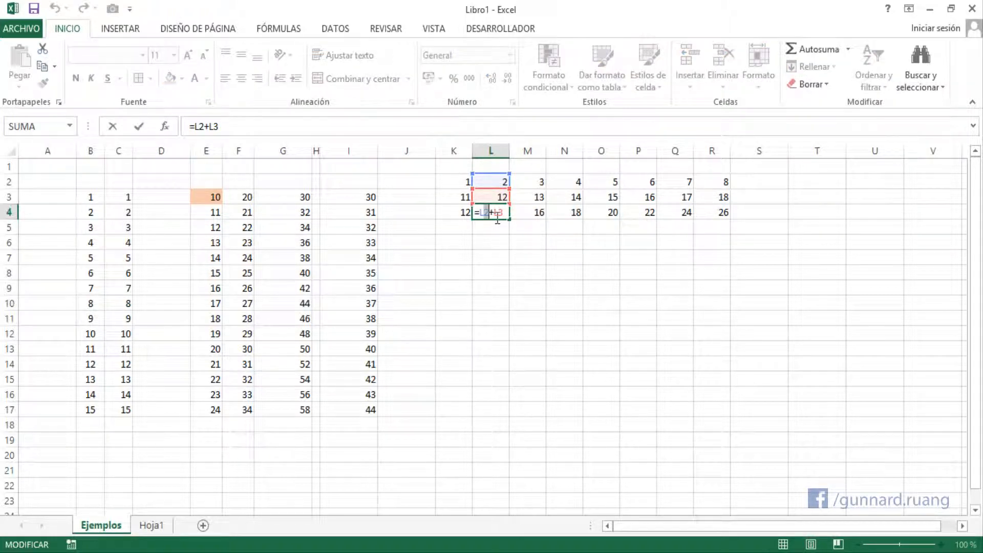
drag(498, 212, 504, 214)
click(549, 214)
double_click(546, 215)
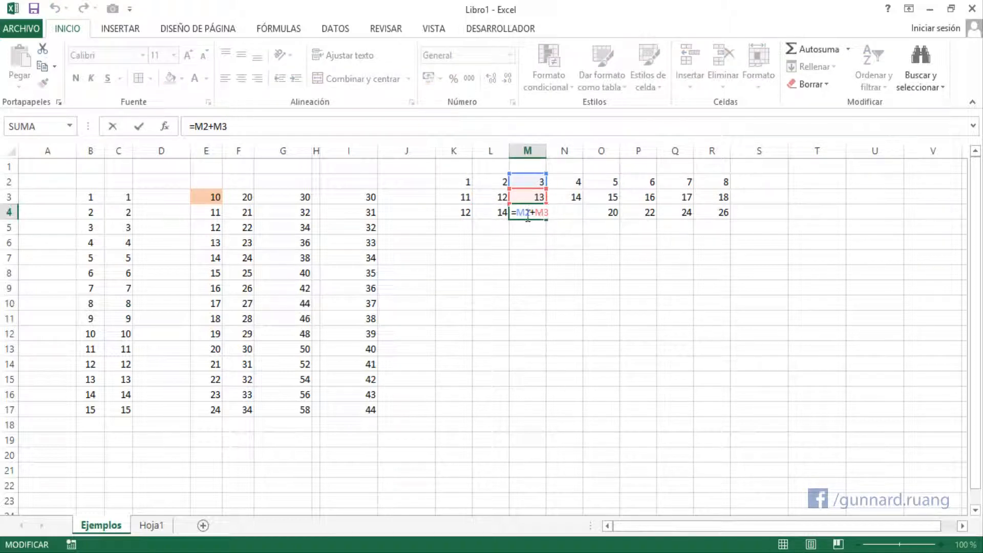
drag(525, 213, 531, 213)
click(547, 214)
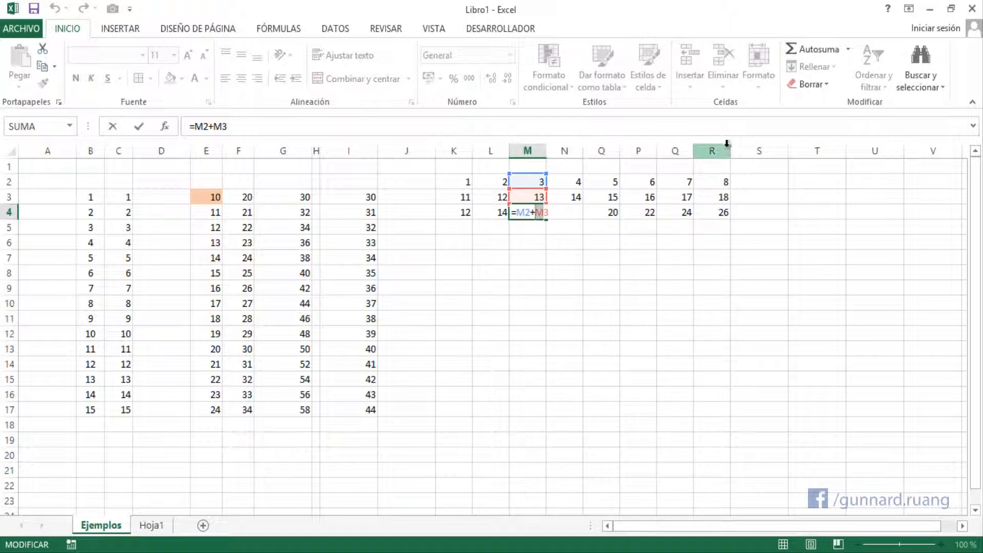
key(Escape)
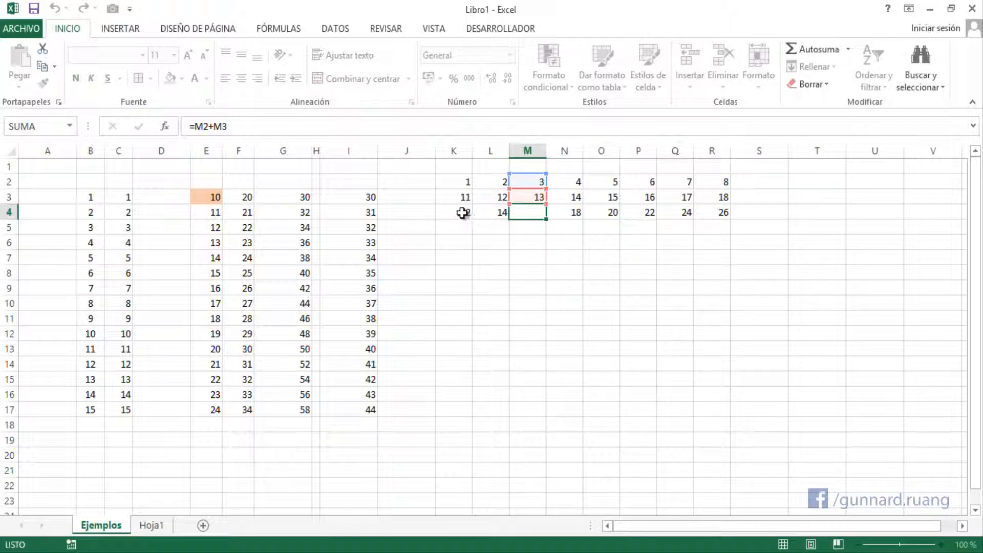
Highlight cell K2 with the same orange fill colour as cell E3
click(462, 213)
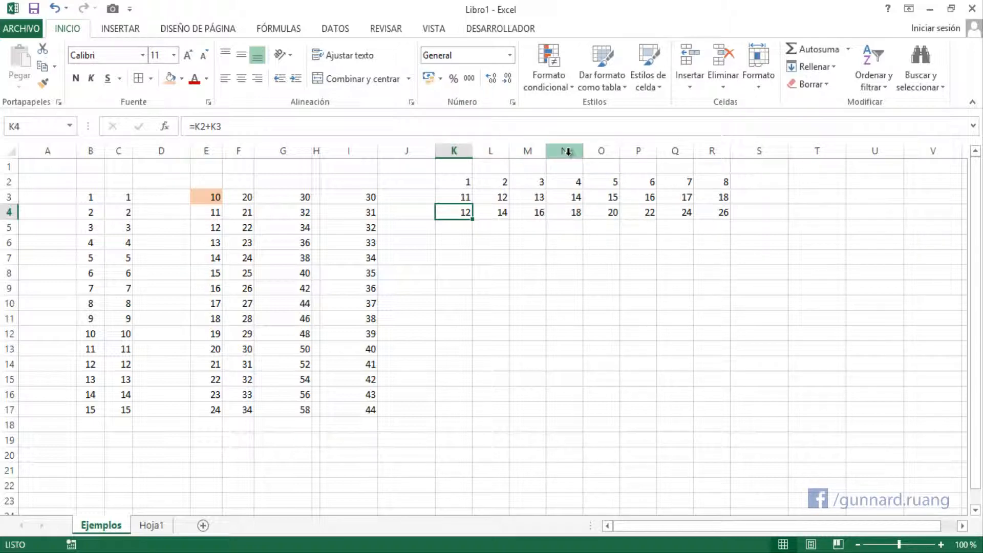
click(463, 181)
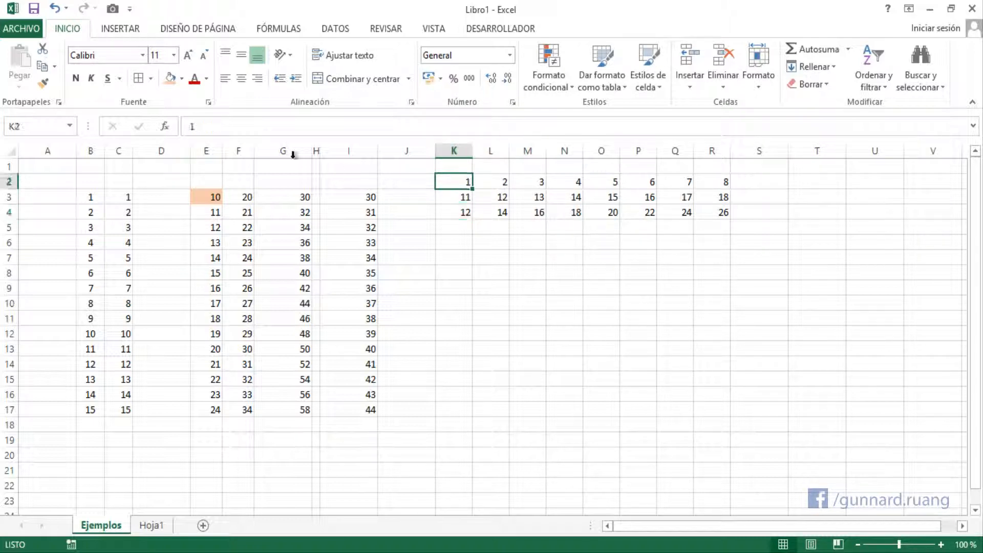
click(170, 77)
Trace how the values of row 3 pair with the values directly above them in row 2, from column K to N
click(461, 196)
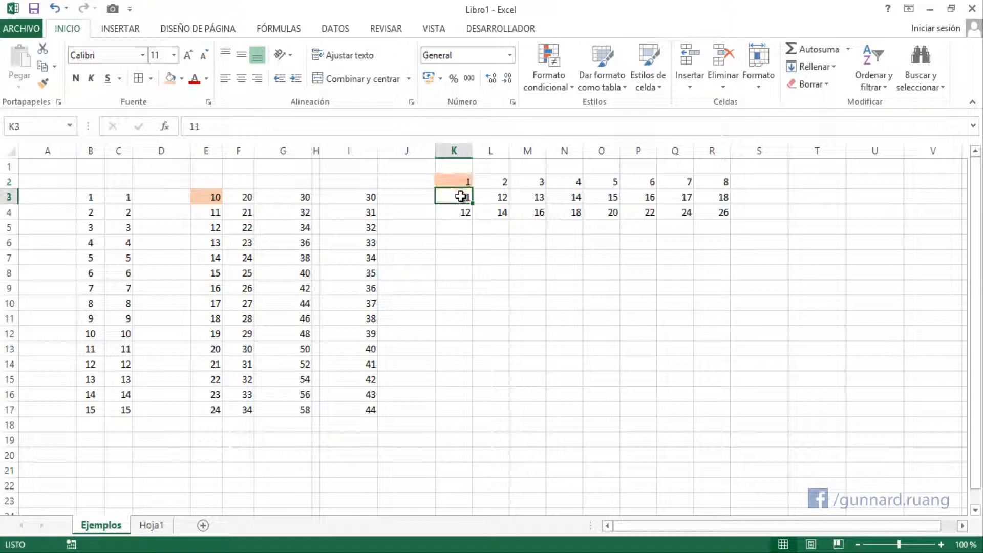
click(497, 199)
click(499, 183)
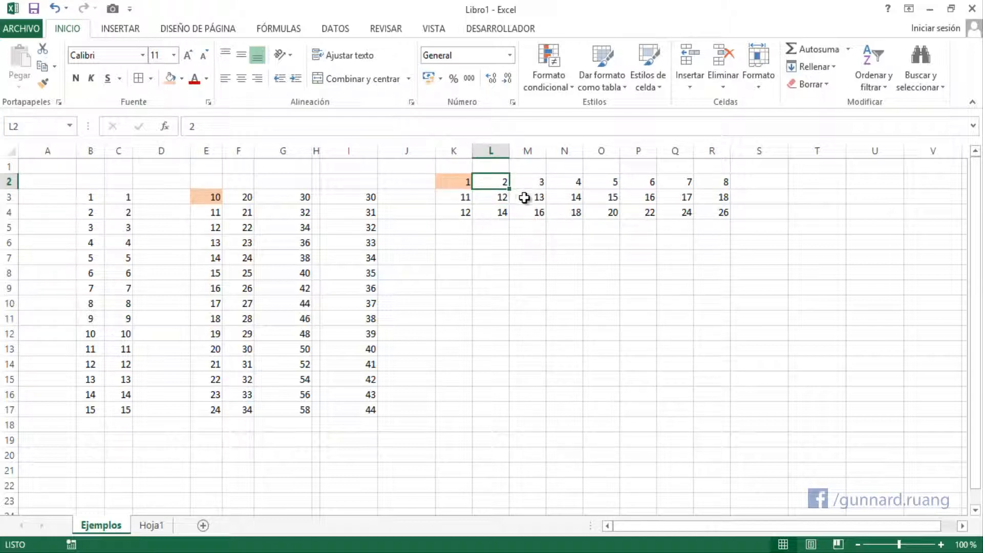
click(525, 197)
click(527, 183)
click(573, 196)
click(571, 182)
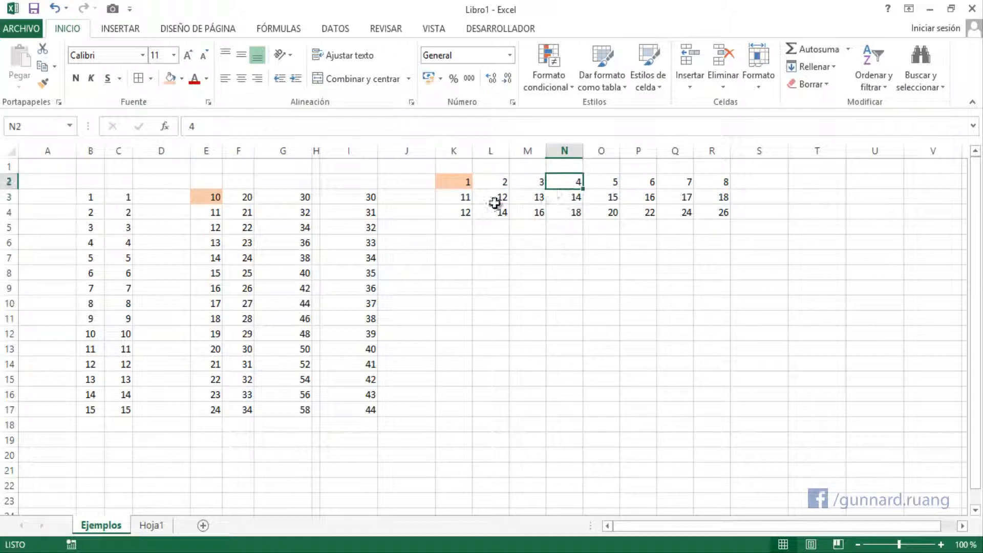
Trace how the row 3 values from K3 to M3 would each pair with the highlighted cell K2
click(459, 197)
click(461, 183)
click(494, 198)
click(461, 183)
click(531, 197)
click(463, 181)
click(535, 195)
click(466, 182)
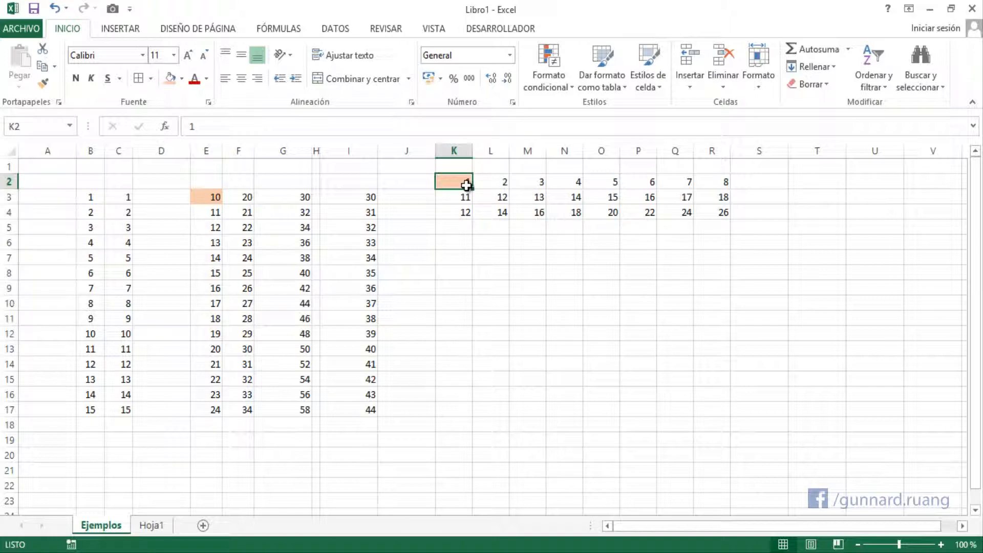
click(459, 211)
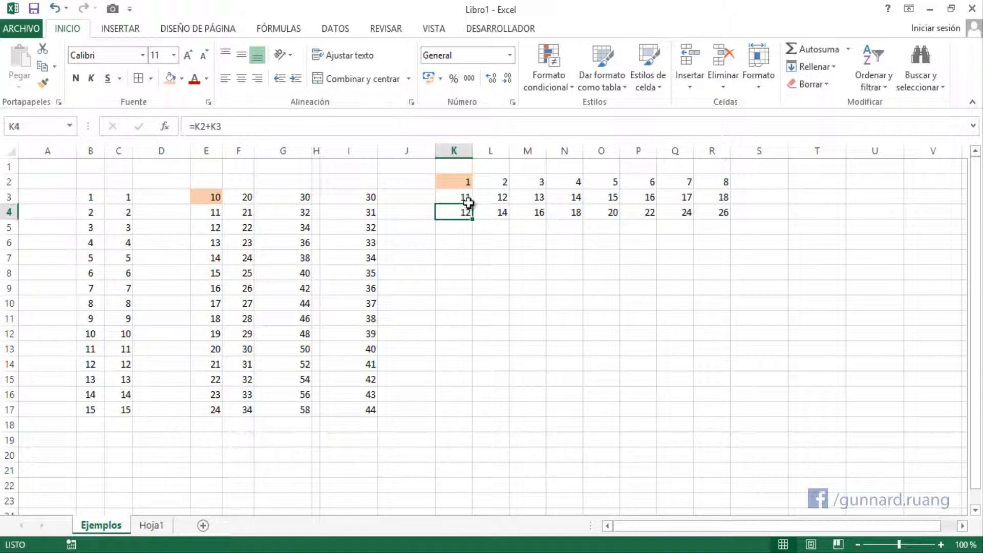
Apply all borders to the range K3:R3
drag(452, 196, 717, 197)
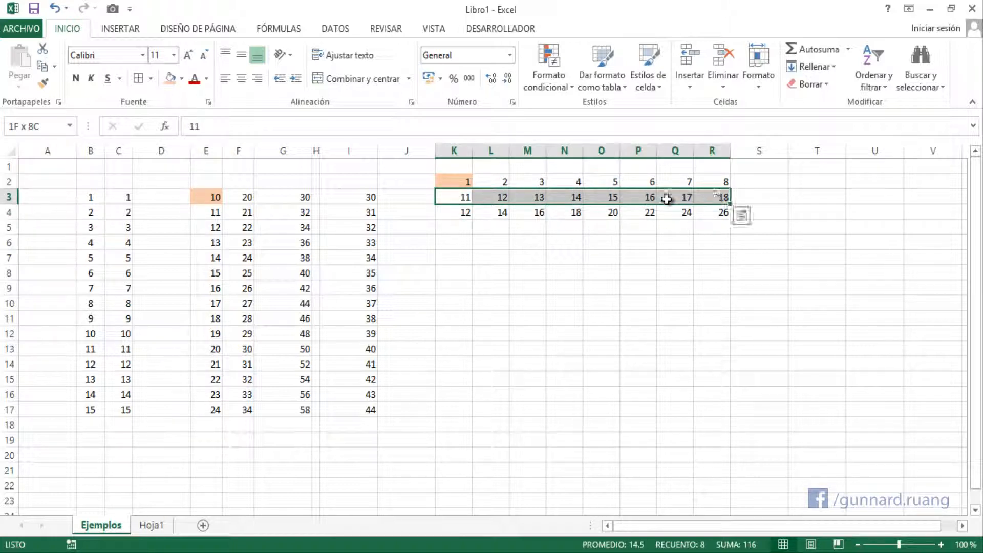
click(151, 78)
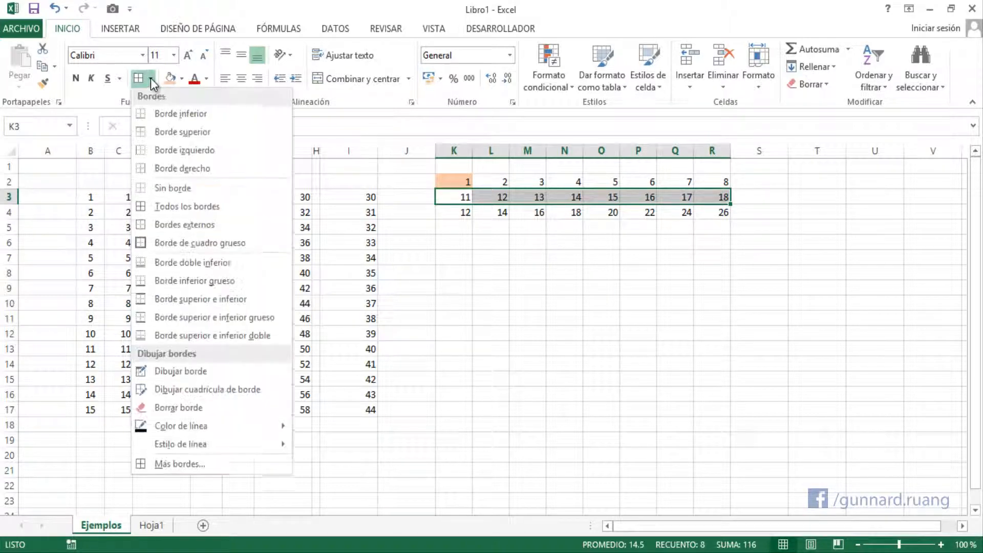
click(172, 204)
click(490, 227)
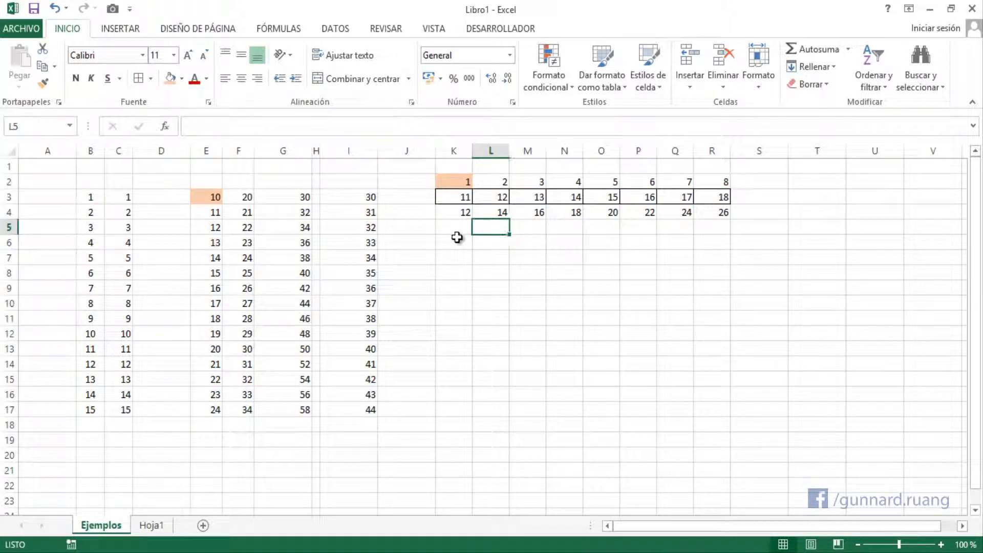
Review the bordered range K3:R3, the highlighted cell K2 and the formula in K4
drag(452, 195, 719, 197)
click(454, 182)
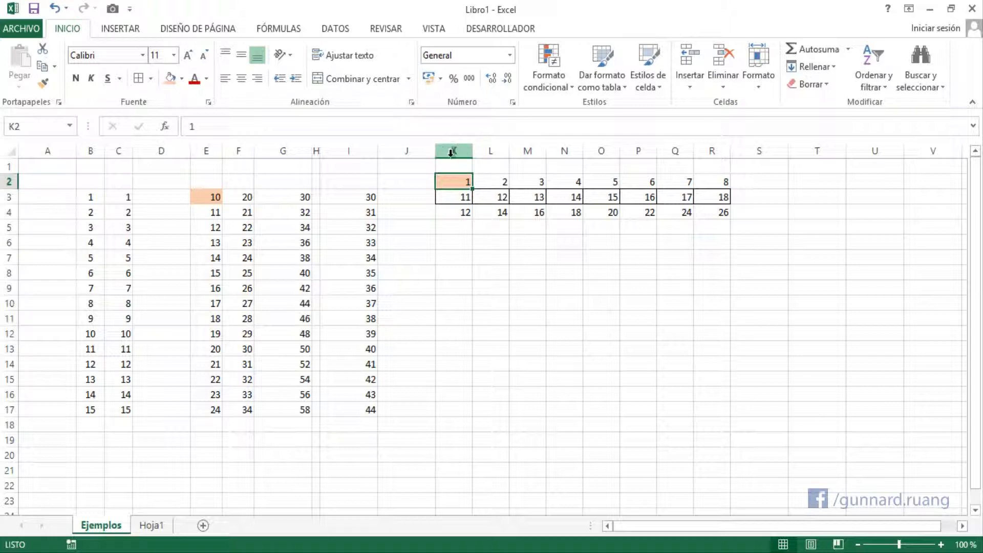
click(458, 216)
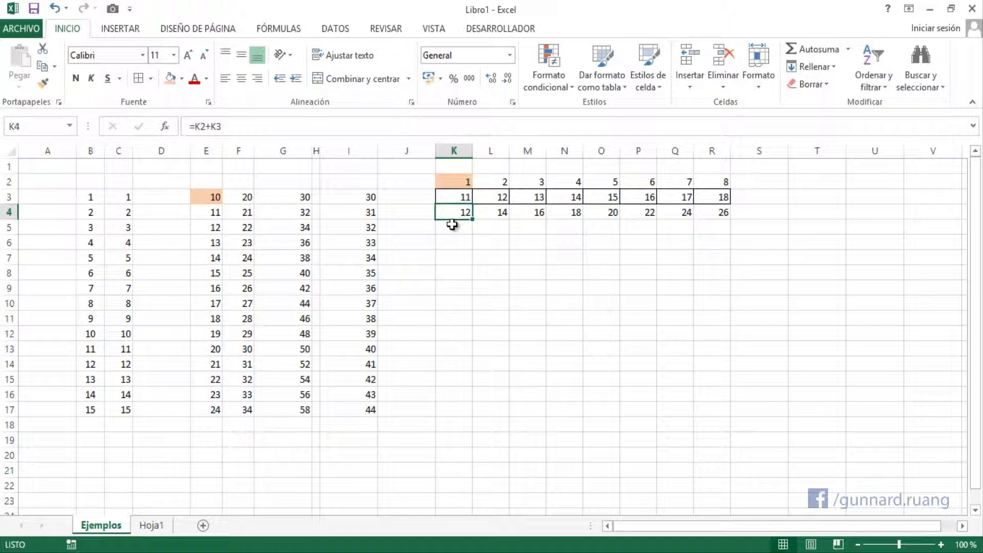
Change the formula in K4 to =$K2+K3 so column K is fixed, and copy it across to R4
key(F2)
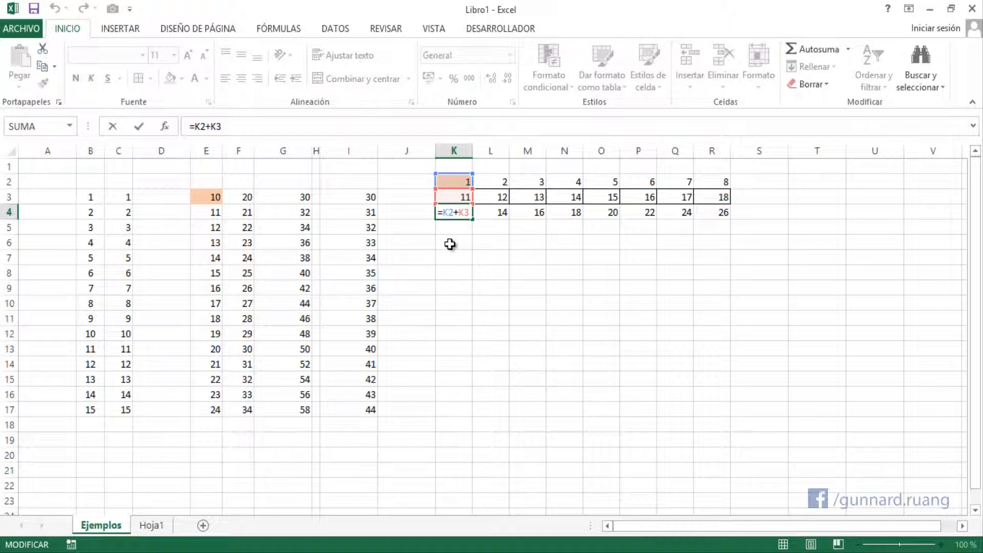
text($)
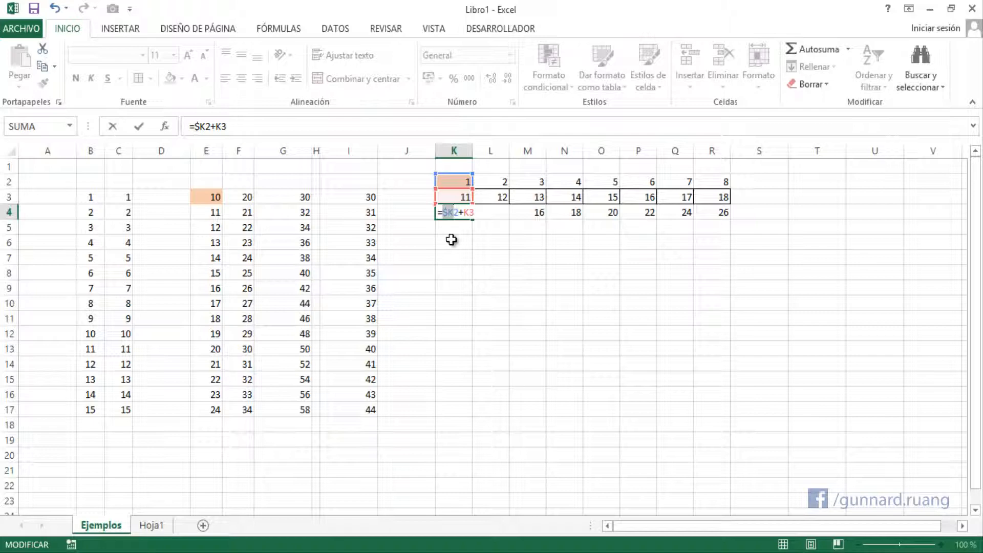
key(Return)
click(462, 211)
drag(472, 219, 719, 217)
Inspect the copied formulas in row 4 from K4 to O4 to see which cells each one references
click(459, 213)
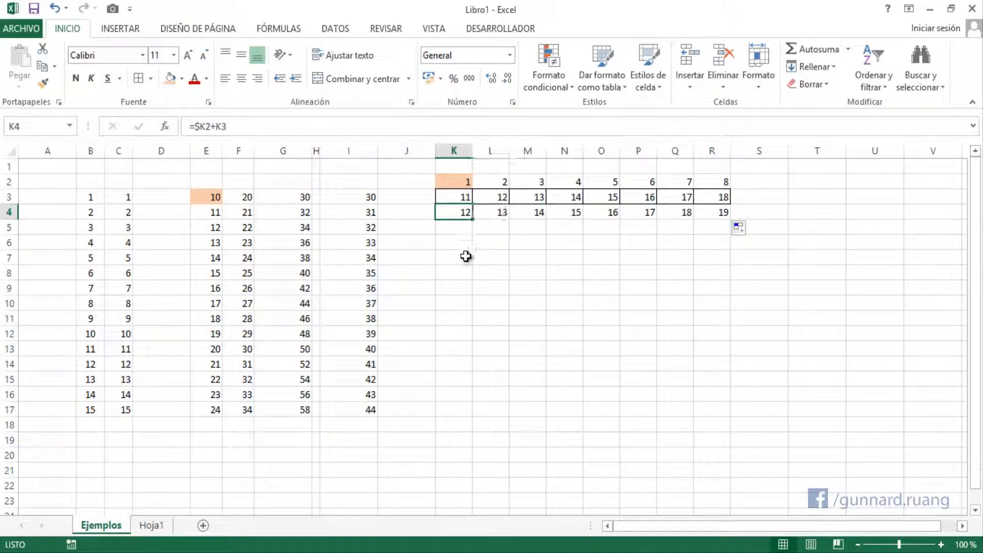
key(F2)
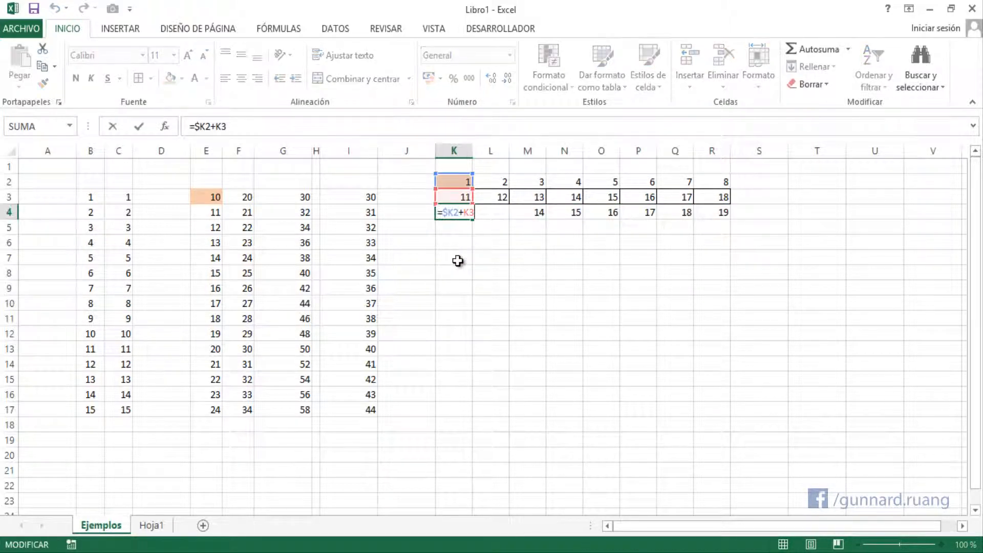
key(Tab)
key(F2)
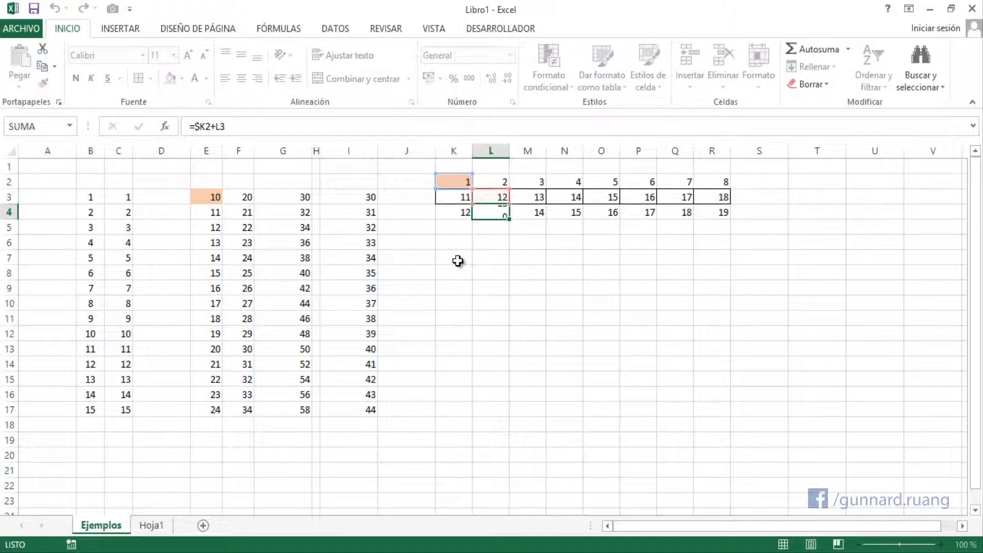
key(Tab)
key(F2)
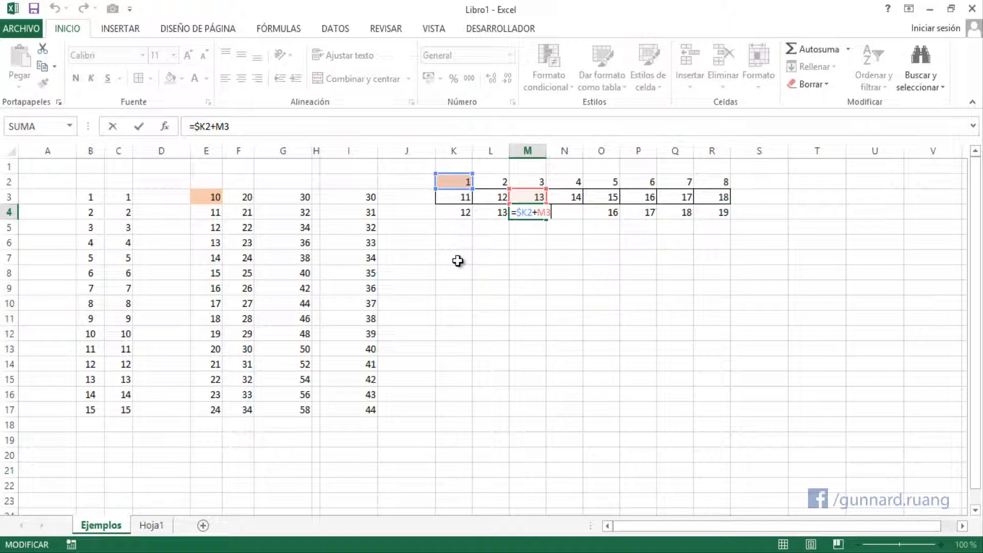
key(Tab)
key(F2)
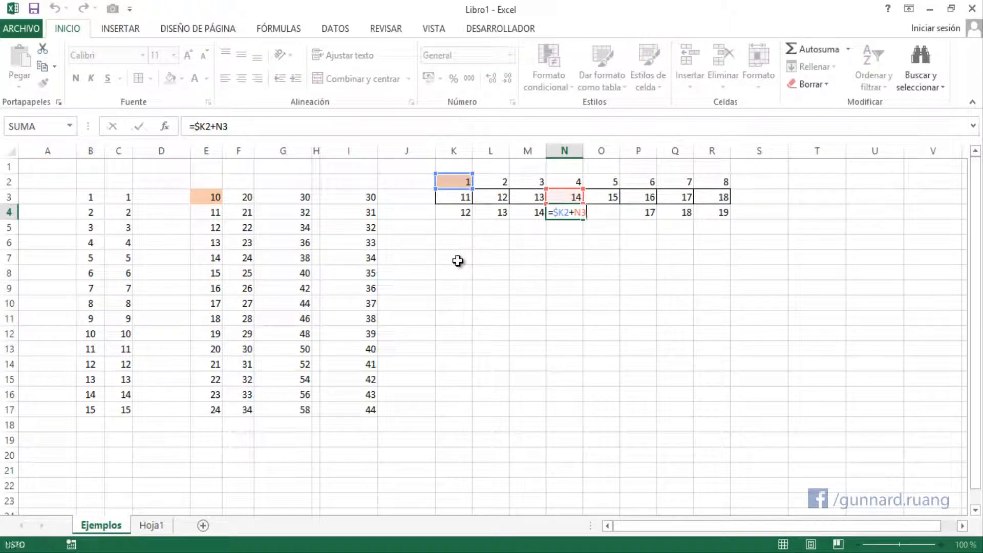
key(Tab)
key(F2)
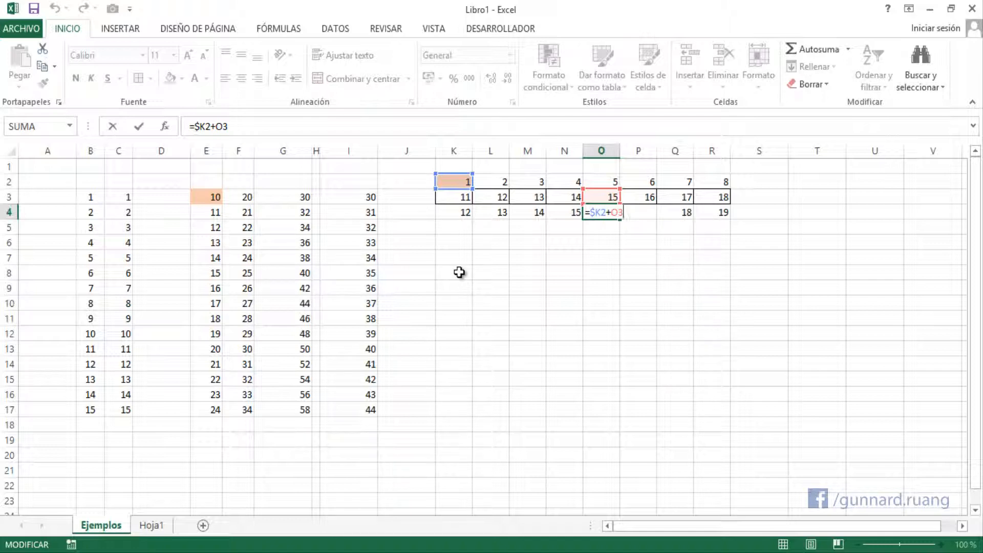
key(Return)
click(456, 226)
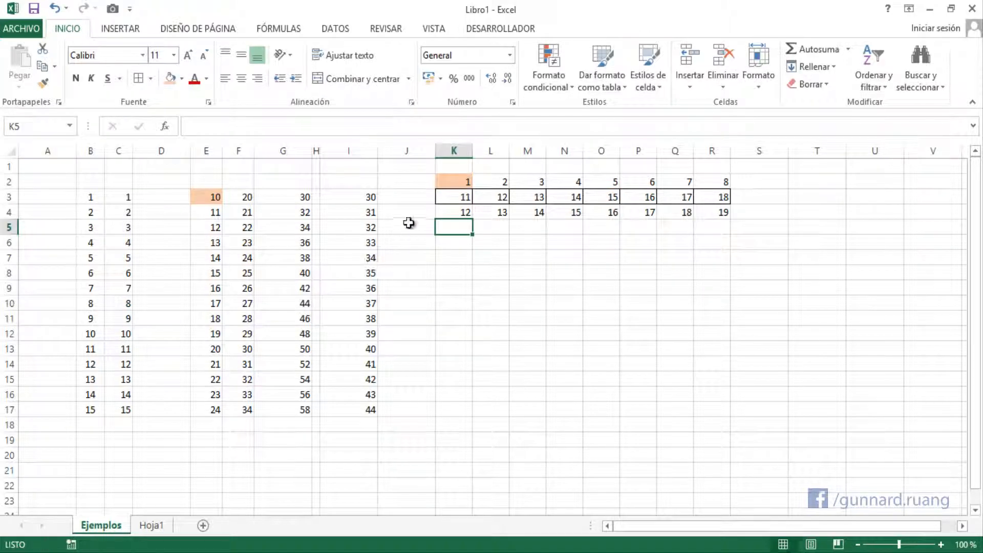
click(461, 238)
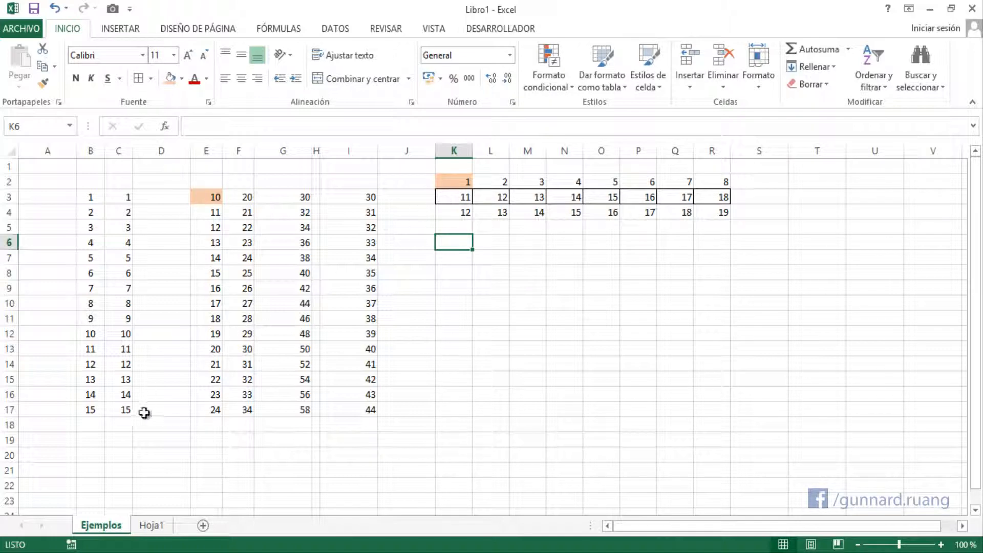
Switch to the Hoja1 sheet and examine the dollar price list and the two PRECIO EN S/. columns
click(152, 526)
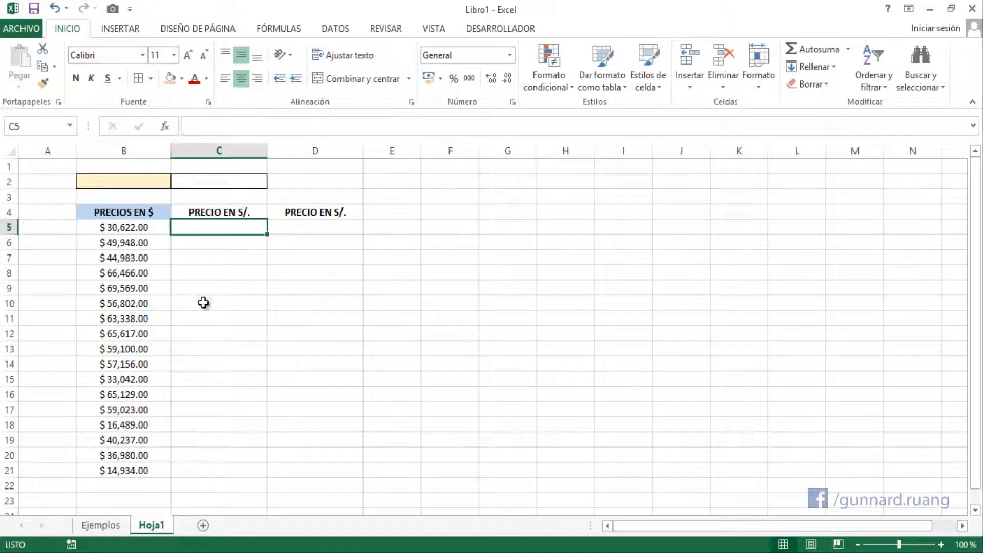
click(132, 212)
drag(132, 211, 147, 470)
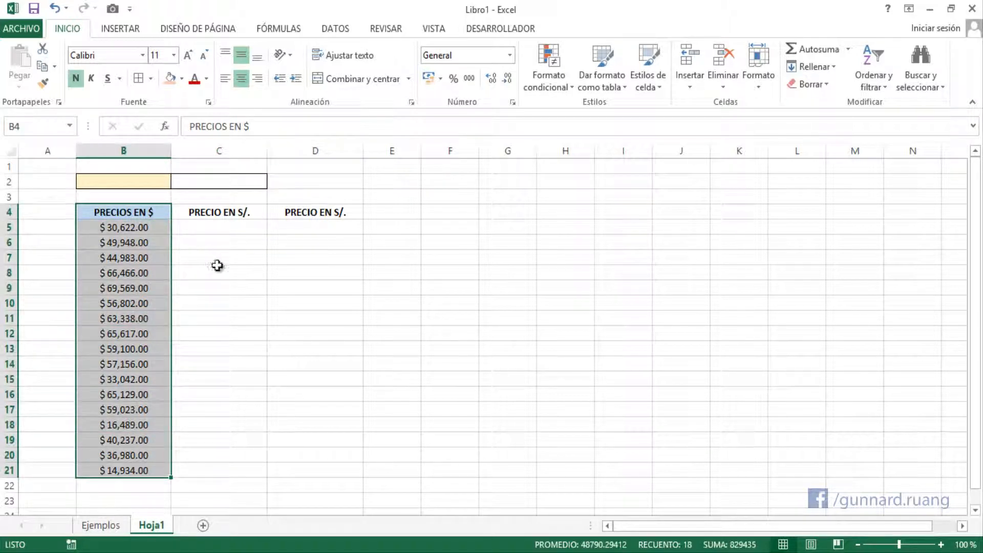
click(225, 226)
drag(228, 212, 305, 468)
click(234, 217)
click(314, 211)
click(241, 226)
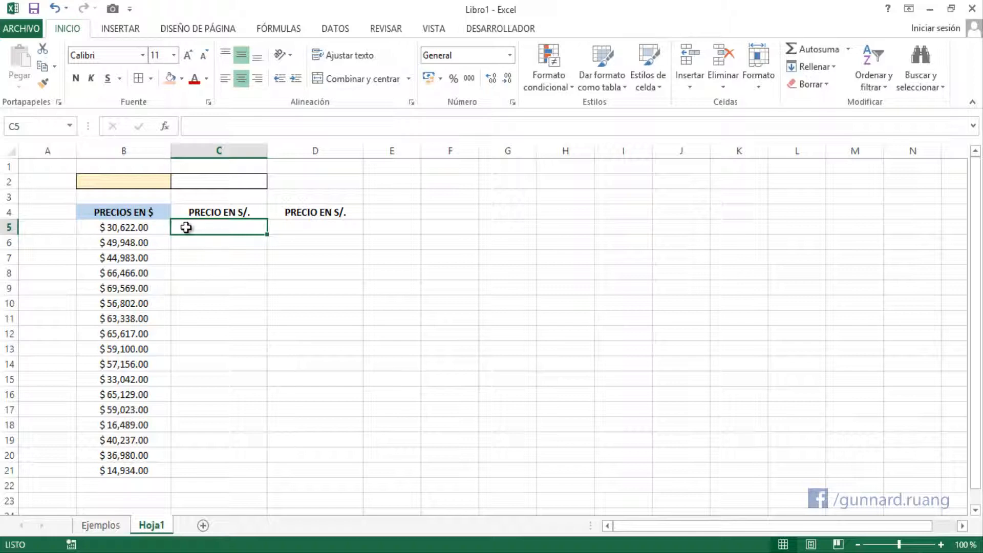
Enter the label "Tipo de Cambio" in B2 and the exchange rate 2.8 in C2
click(165, 180)
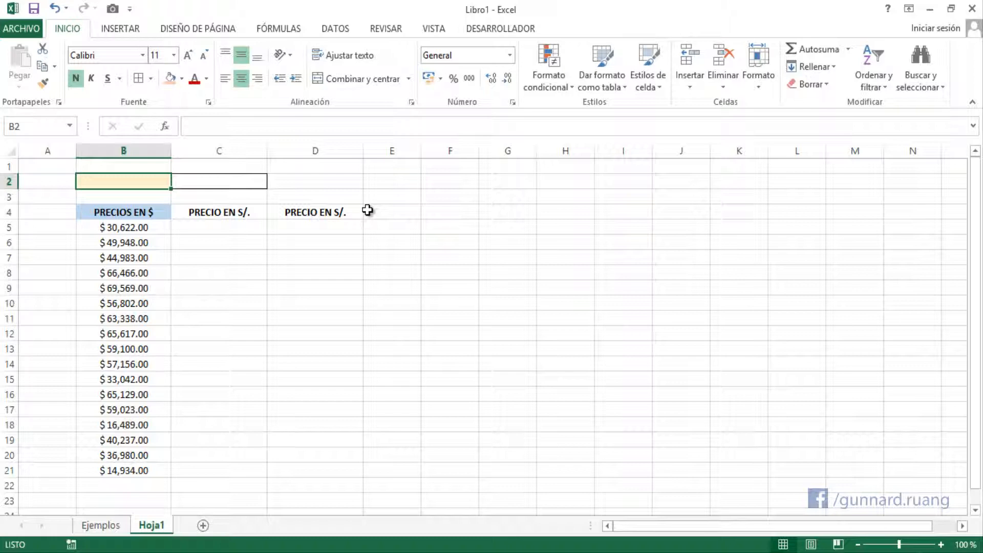
text(Tipo de )
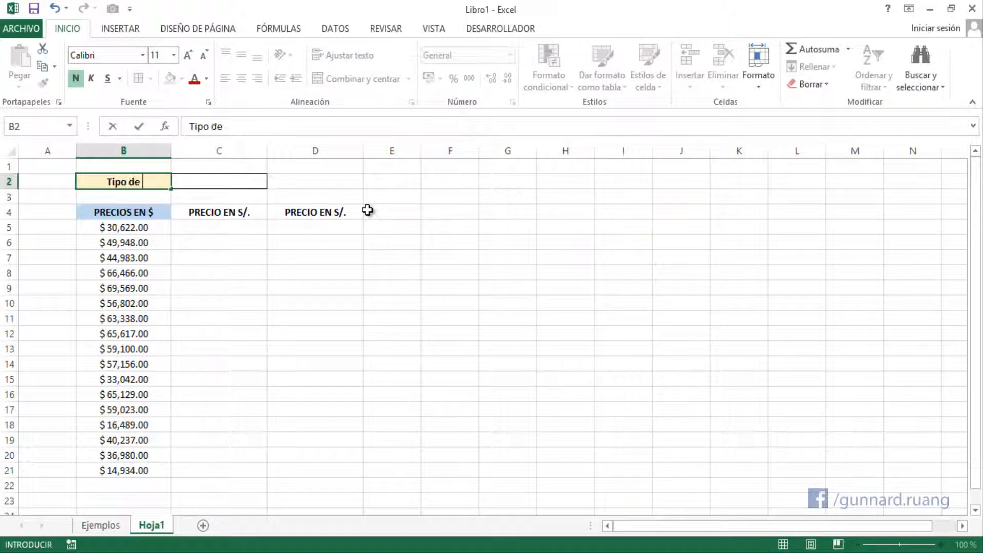
text(Cambio)
key(Tab)
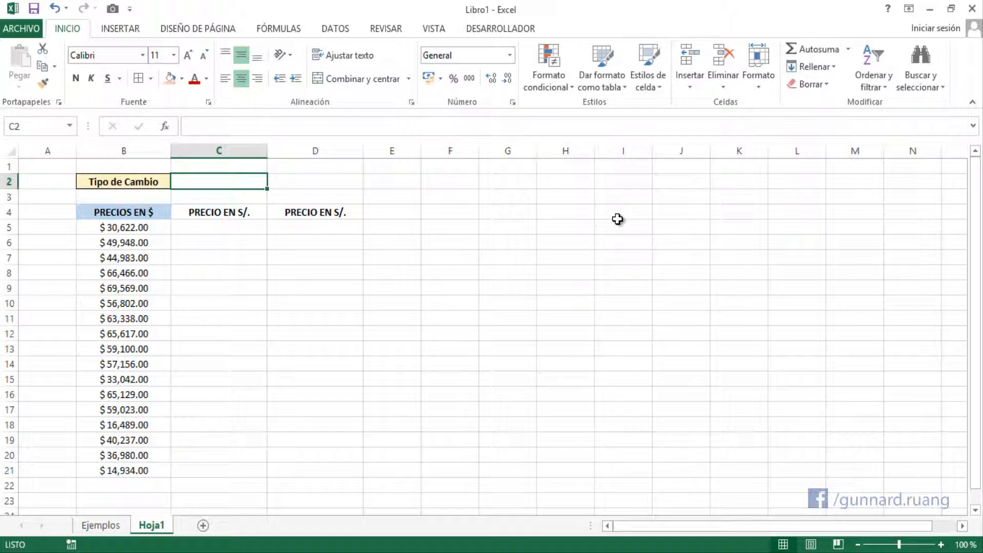
text(2.)
key(Return)
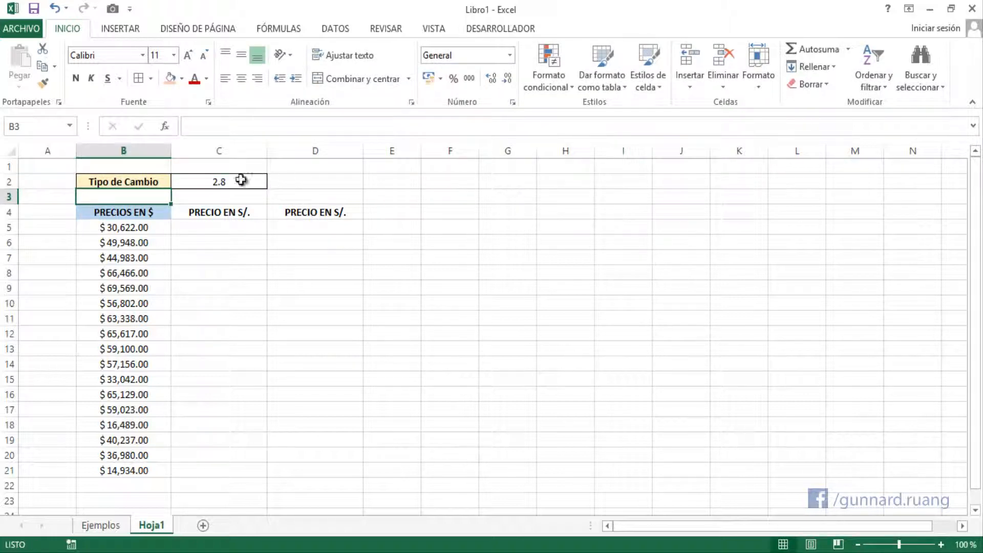
Format the exchange rate in C2 as currency (Moneda)
click(259, 182)
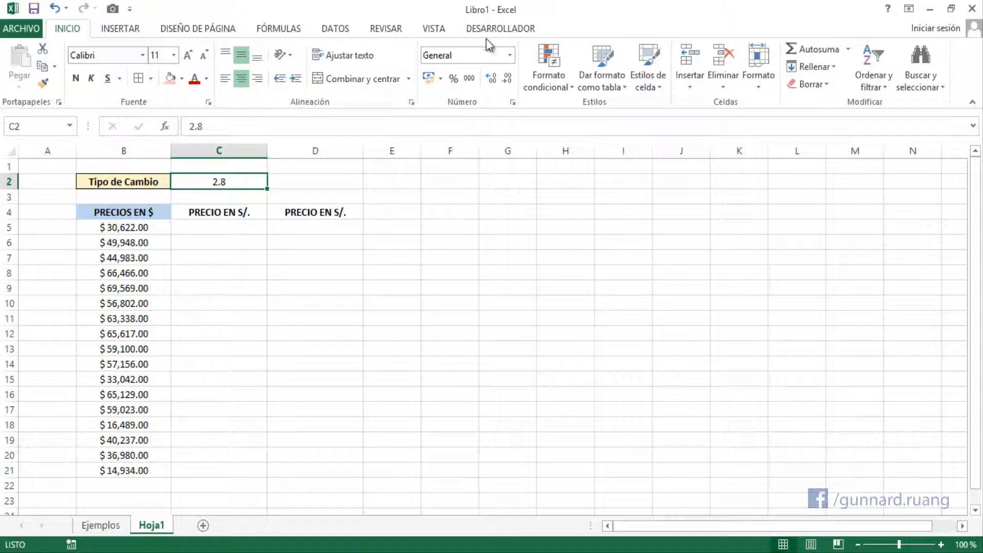
click(510, 54)
click(474, 145)
click(120, 228)
click(219, 179)
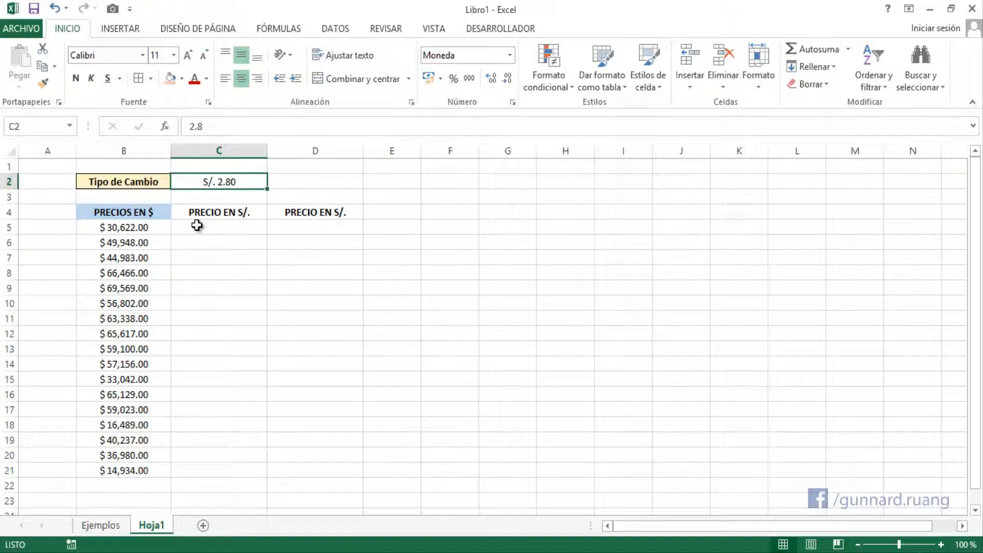
Enter the formula =B5*2.8 in C5 to convert the first dollar price to soles
click(197, 226)
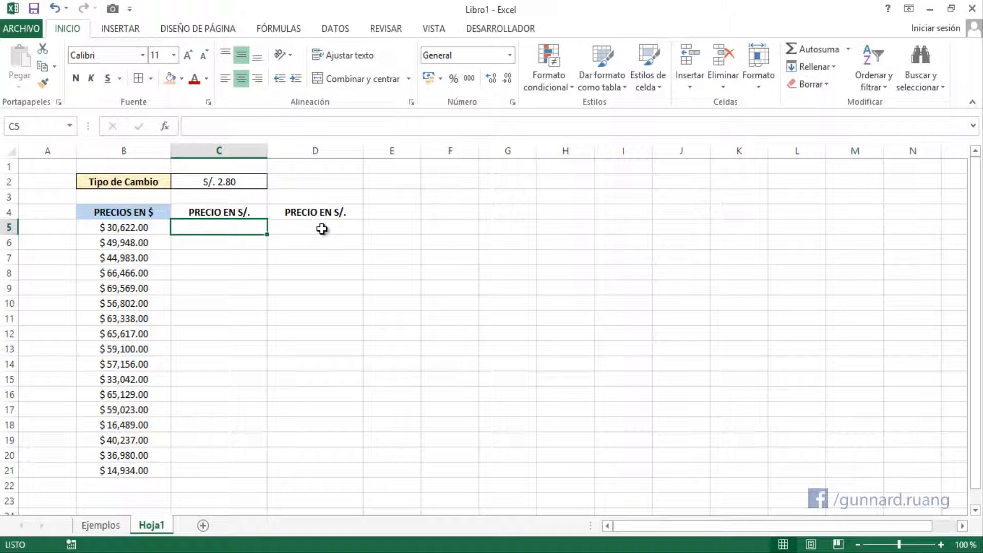
click(134, 226)
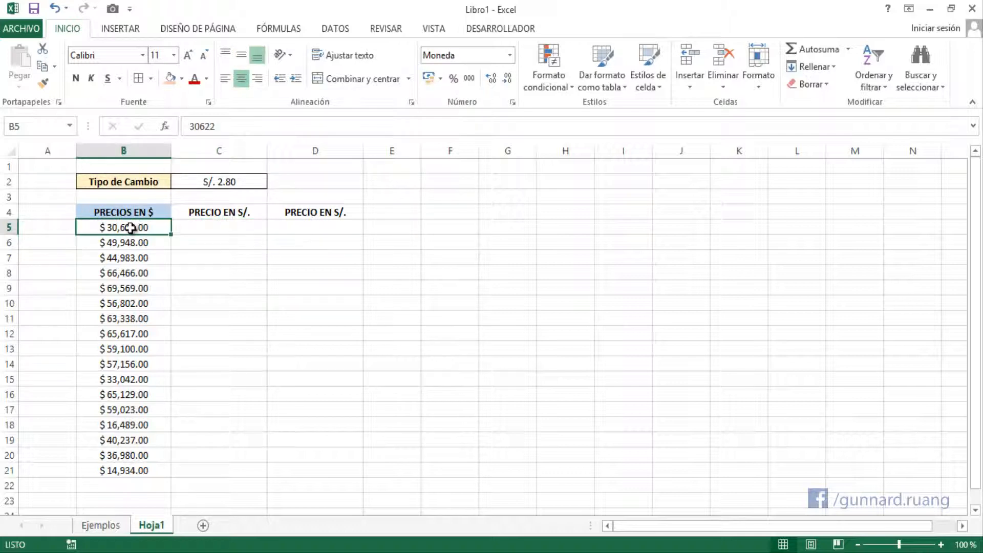
click(225, 227)
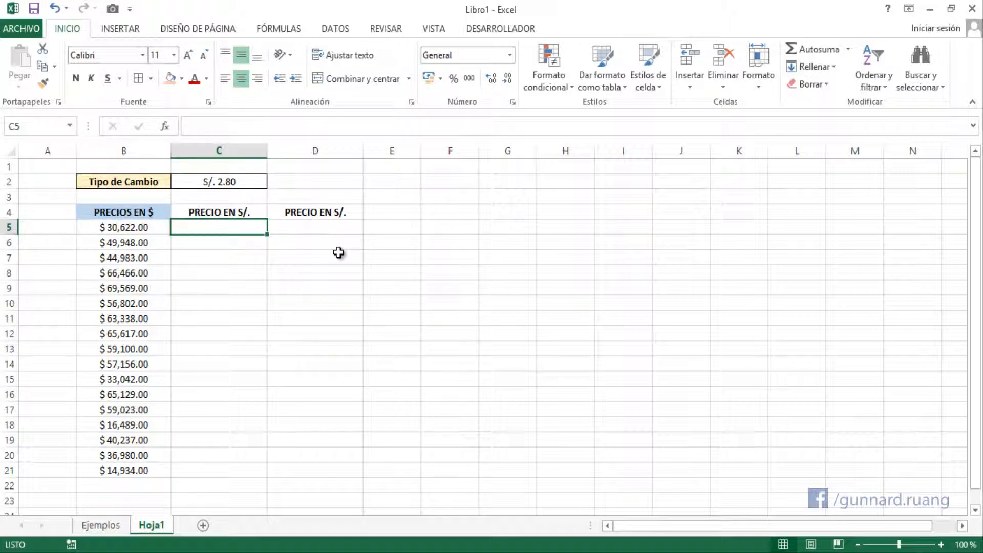
text(=)
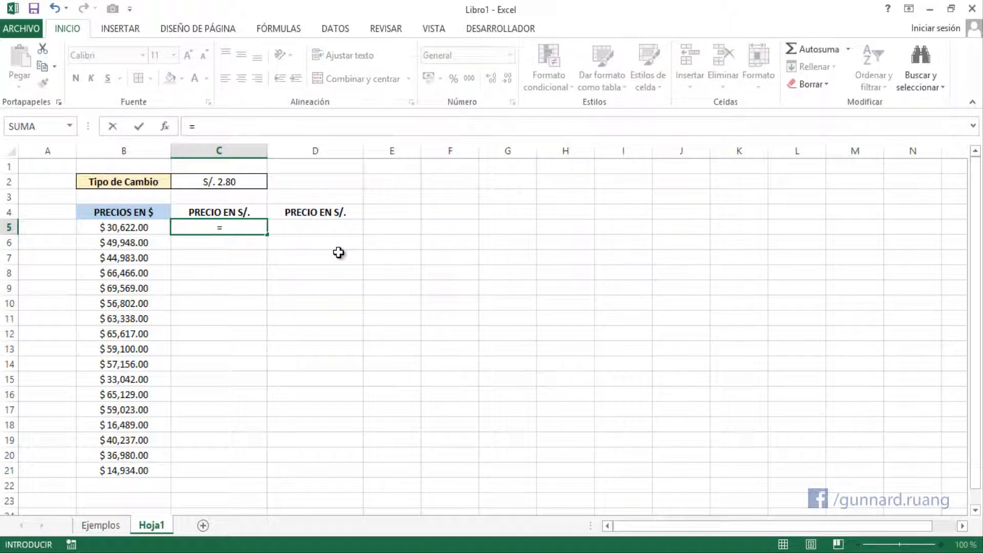
click(118, 225)
text(*)
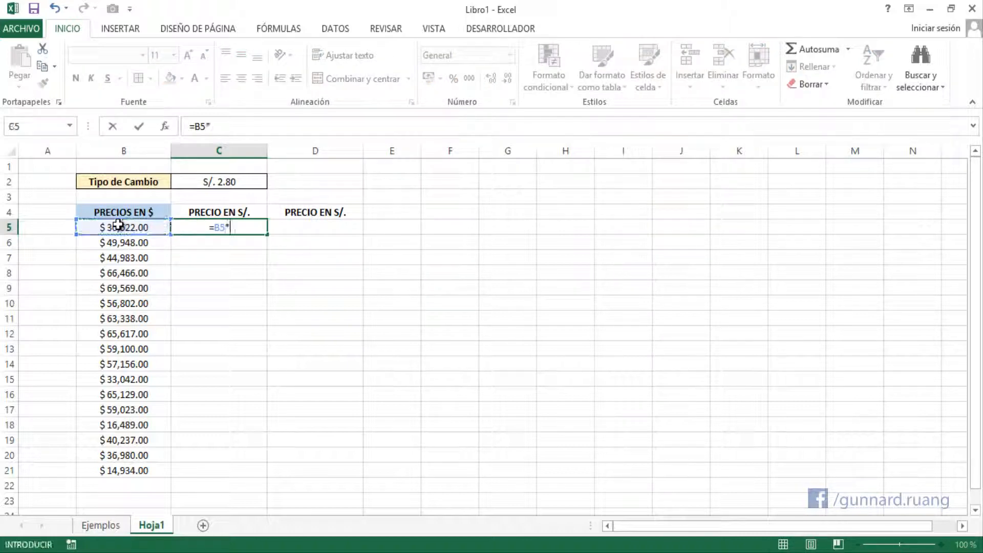
text(2.8)
key(Return)
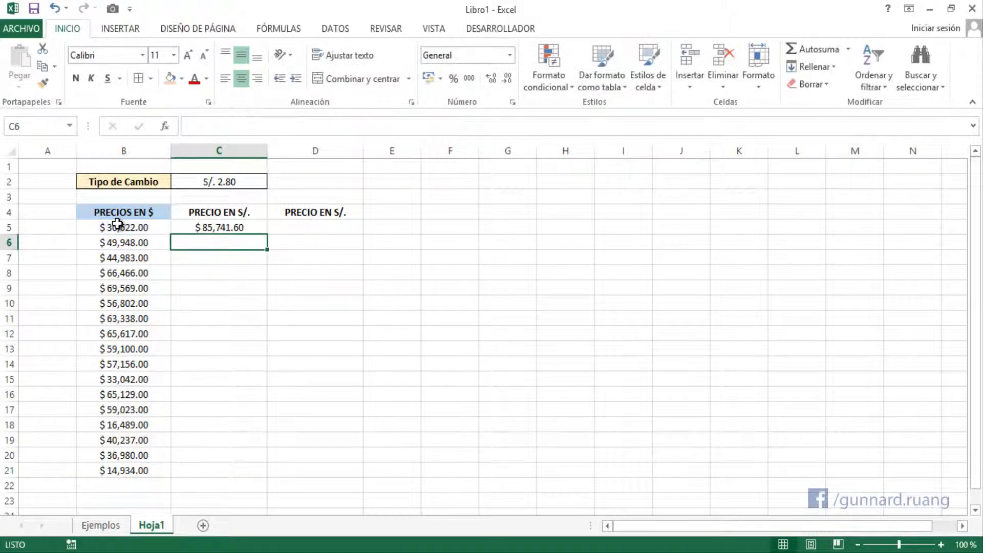
Copy the conversion formula from C5 down to C21 and format the range as currency (Moneda) in S/
click(201, 229)
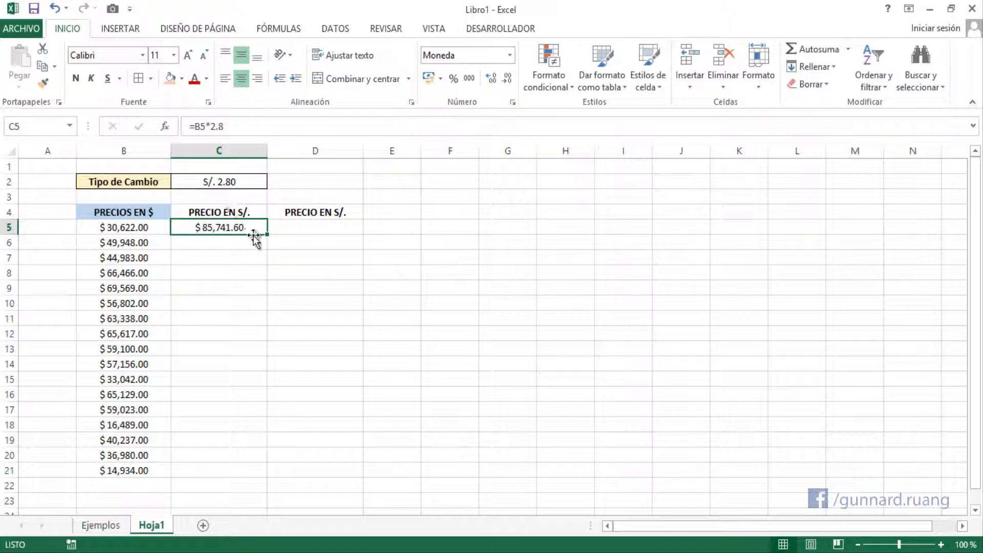
drag(267, 236, 262, 478)
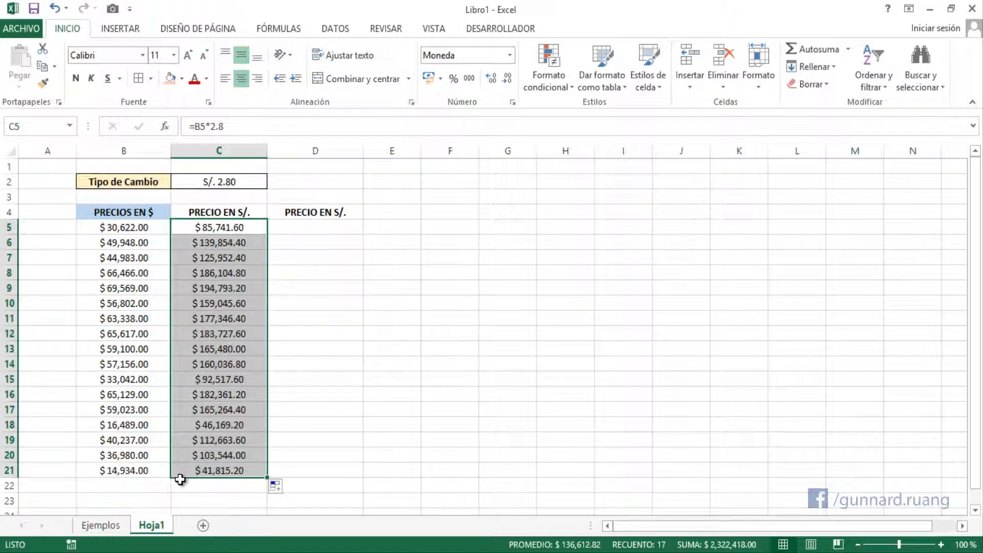
click(508, 55)
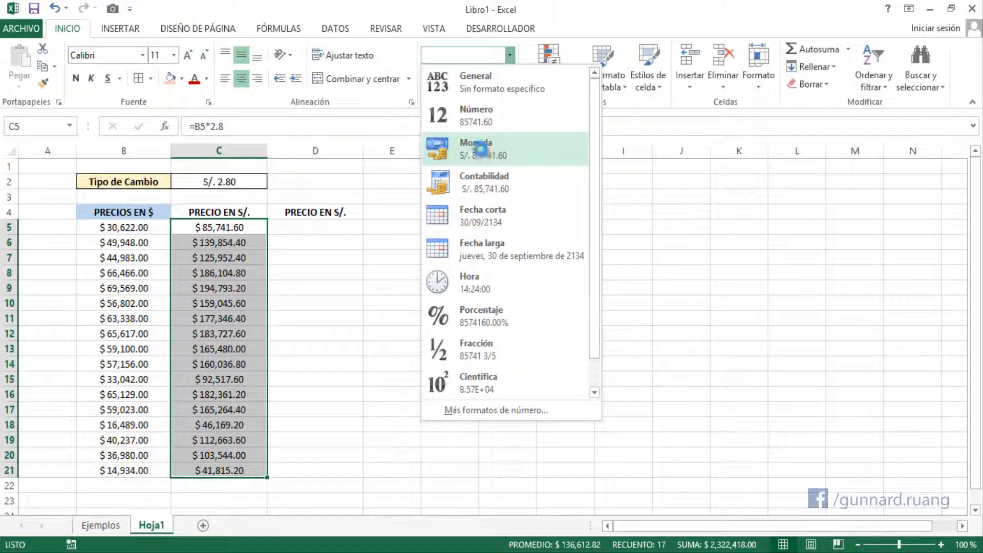
click(476, 143)
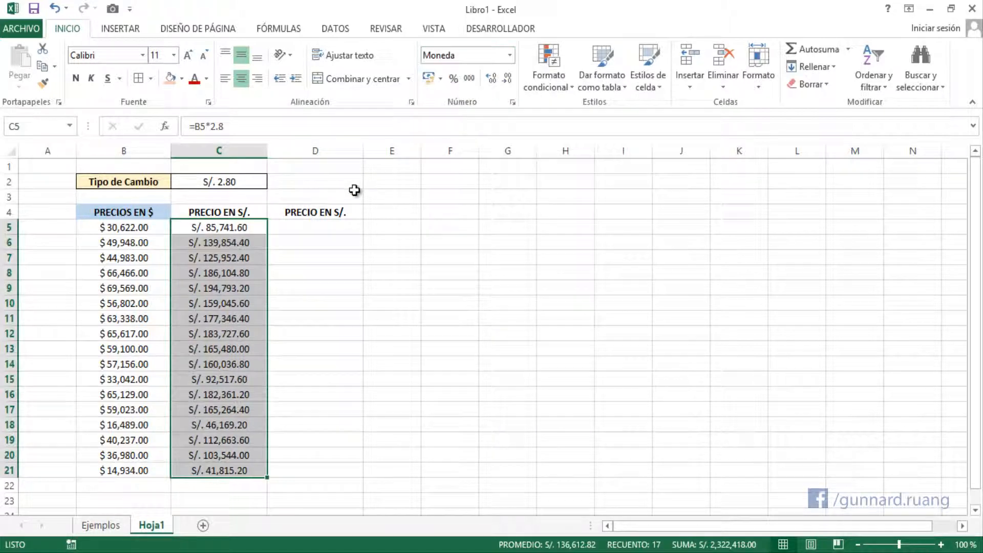
Fill the first soles price column, C4:C21, with a light orange theme colour
click(220, 210)
drag(220, 210, 223, 470)
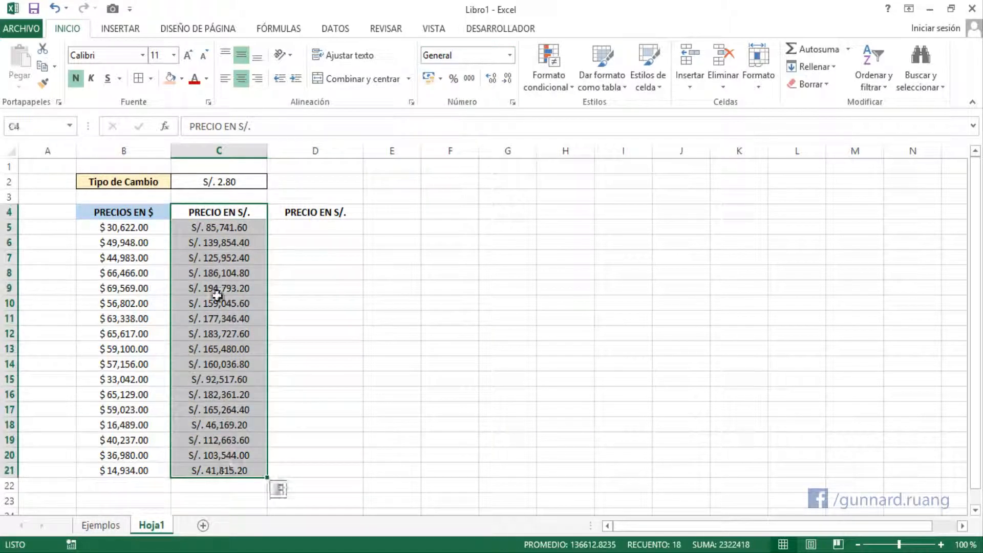
click(182, 78)
click(230, 128)
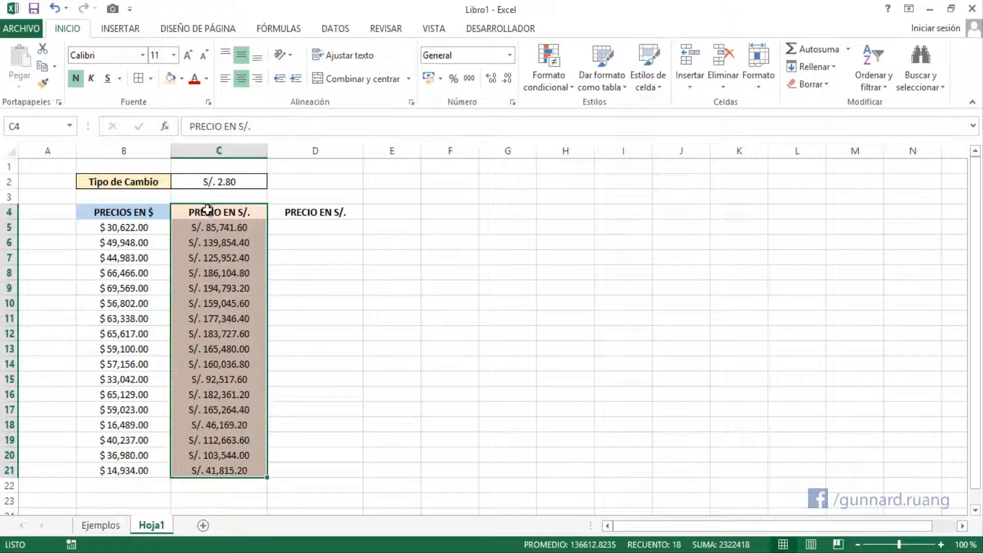
Fill the header cell C4 with a darker orange theme colour
click(205, 212)
click(181, 79)
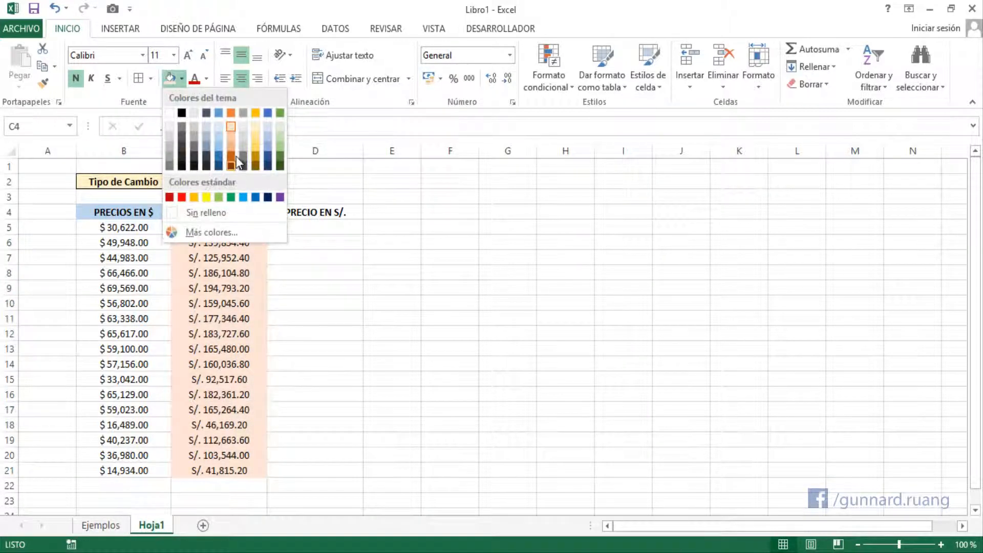
click(232, 146)
click(296, 258)
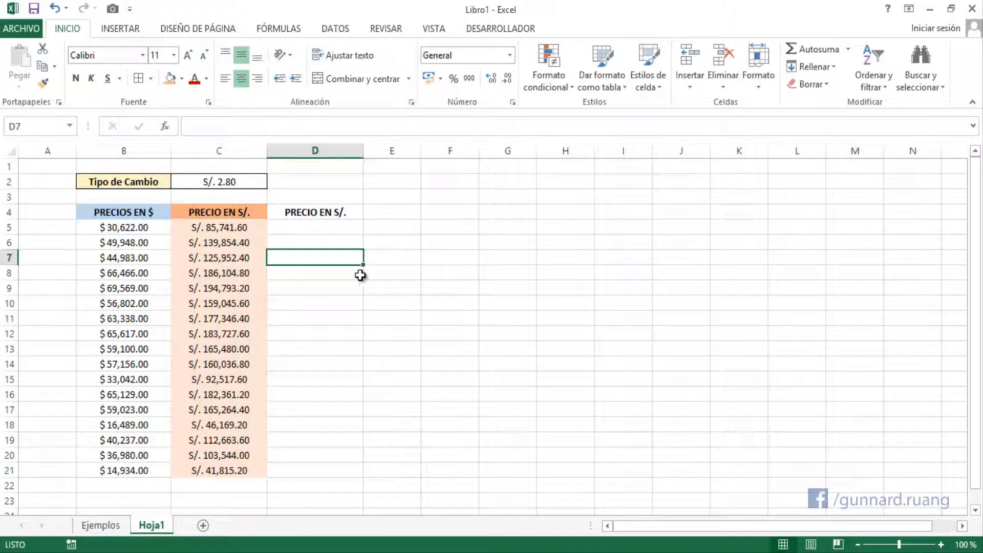
Examine the conversion formula in C5, paying attention to the exchange rate written directly into it
click(227, 230)
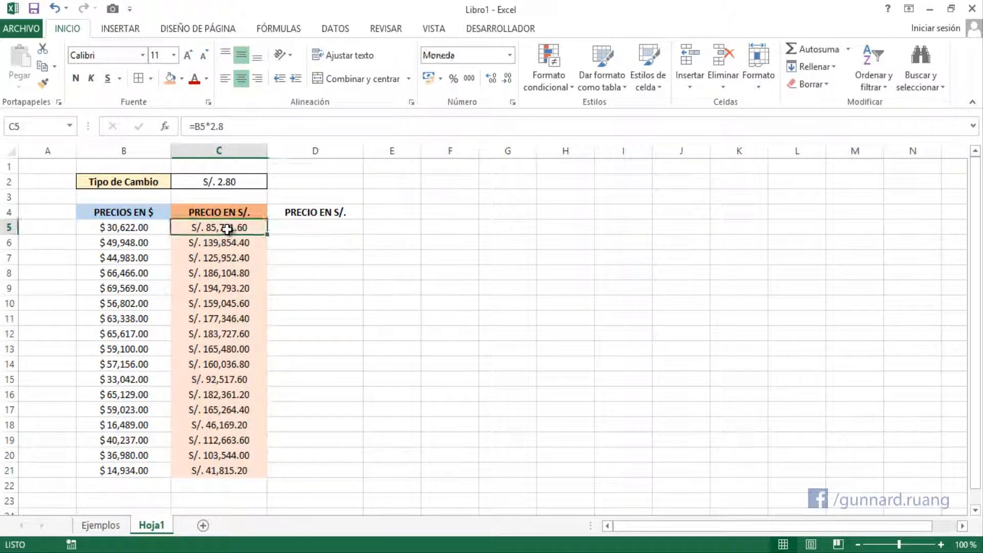
double_click(217, 228)
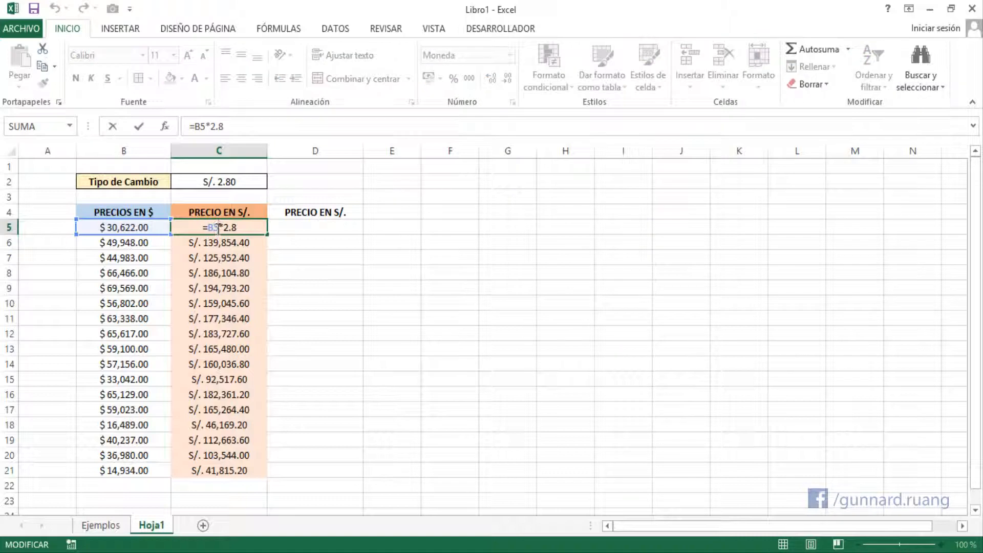
double_click(232, 228)
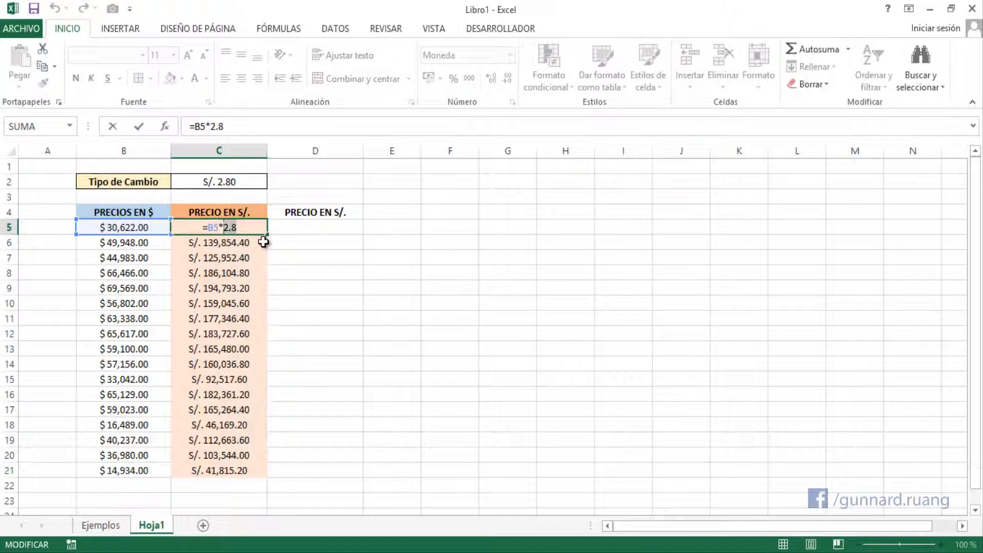
key(Return)
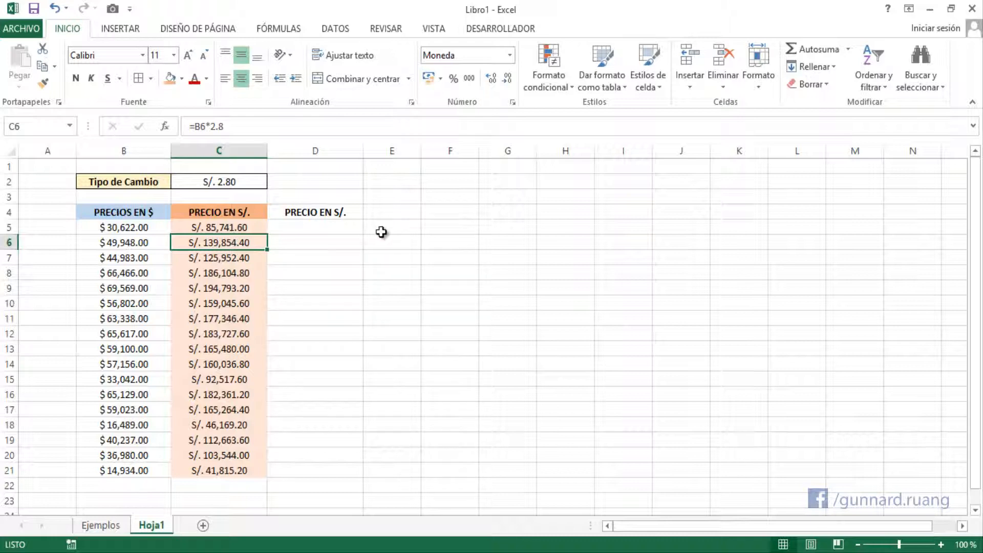
double_click(253, 227)
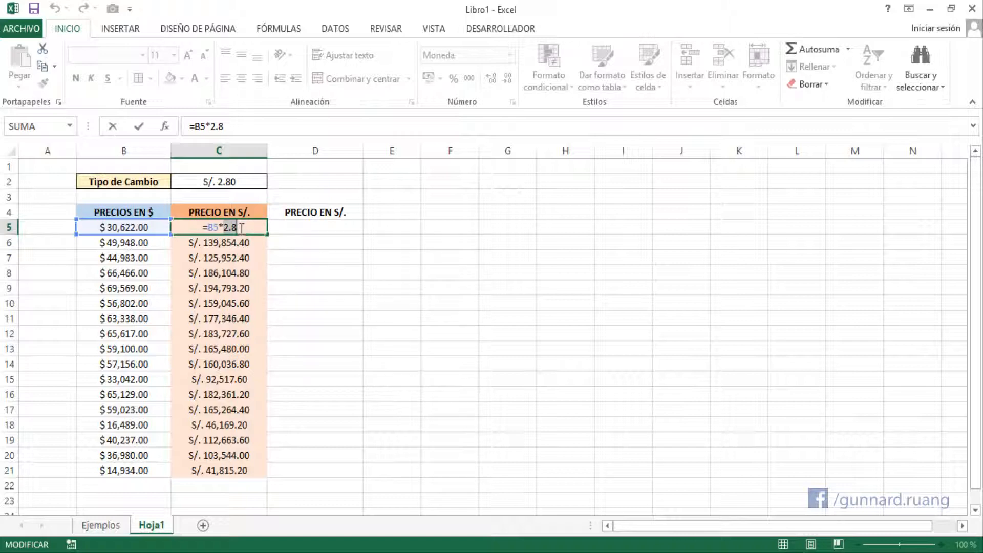
key(ctrl+Return)
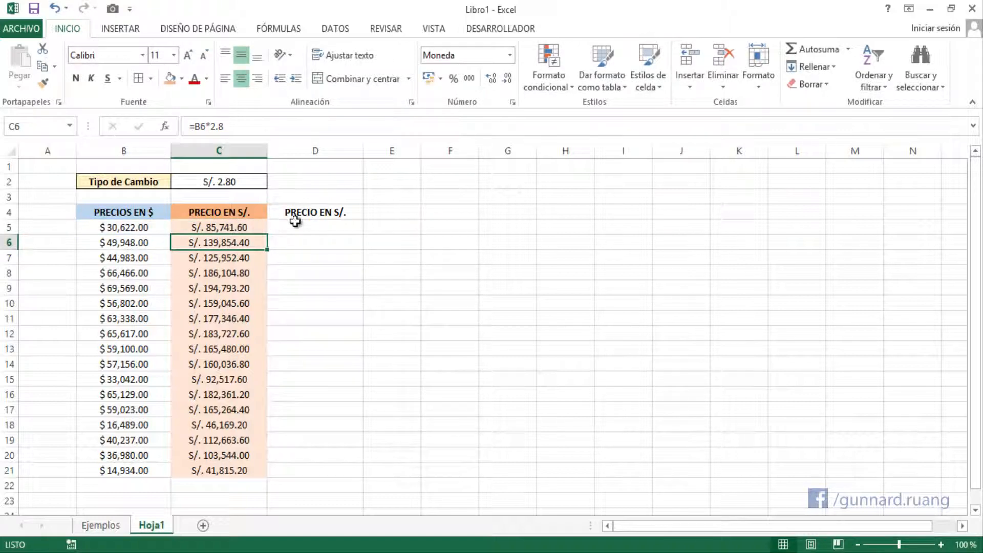
Fill the second soles price header, cell D4, with a green theme colour
click(296, 221)
click(294, 212)
click(182, 78)
click(280, 147)
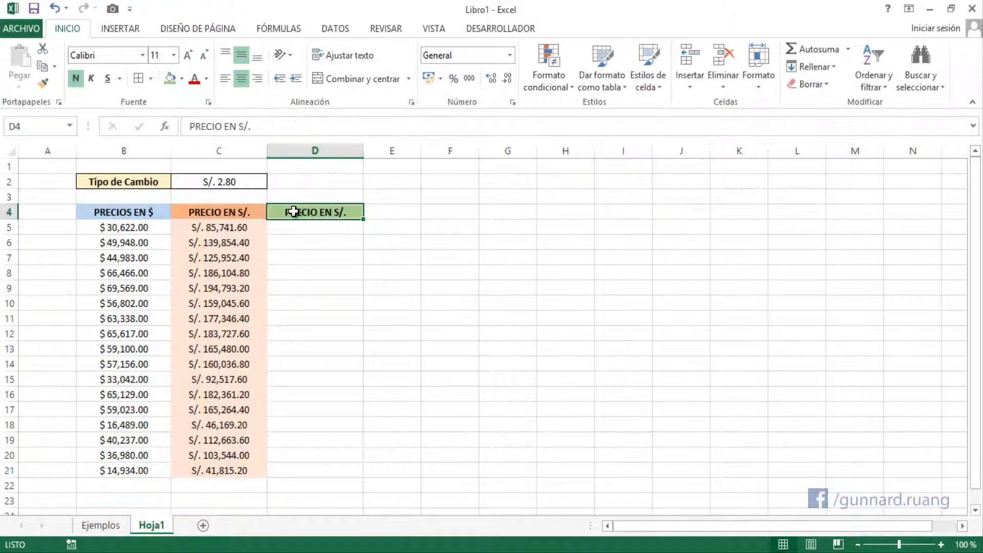
Enter the formula =B5*C2 in D5 to convert the first dollar price using the exchange rate cell
click(300, 229)
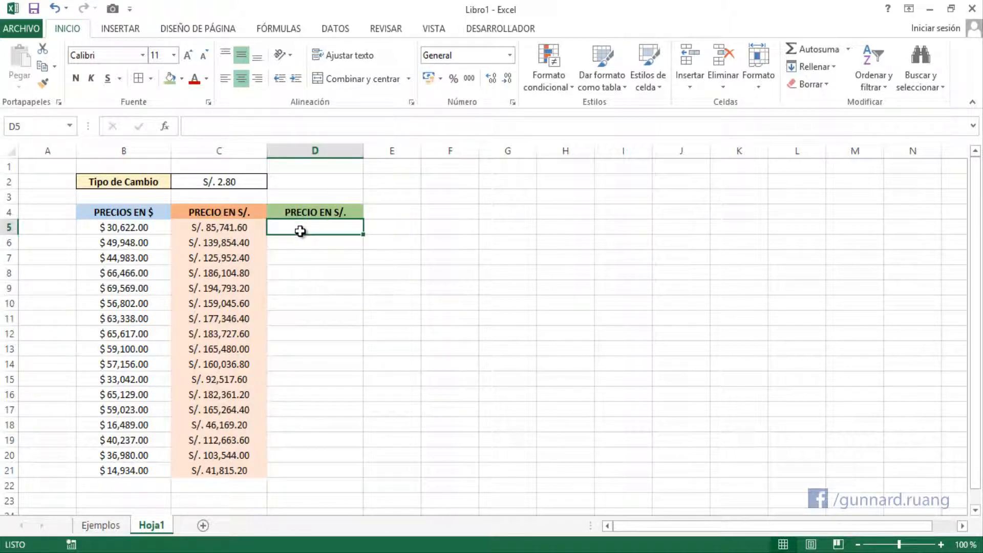
text(=)
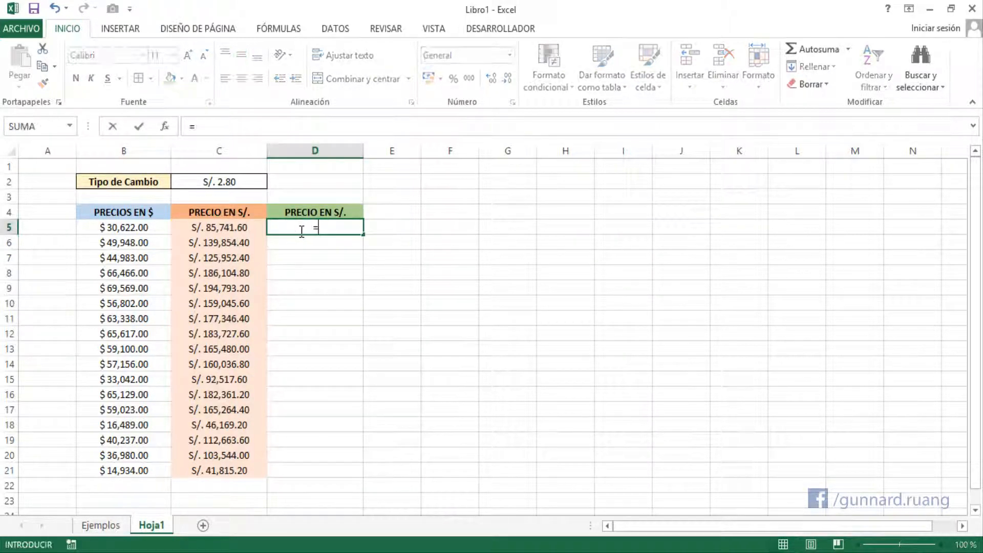
click(163, 228)
text(*)
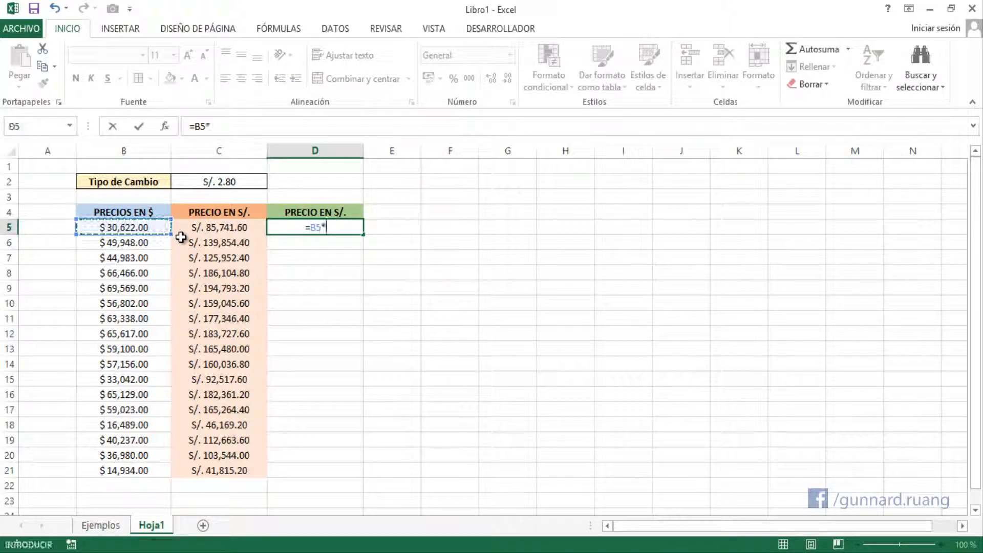
click(224, 181)
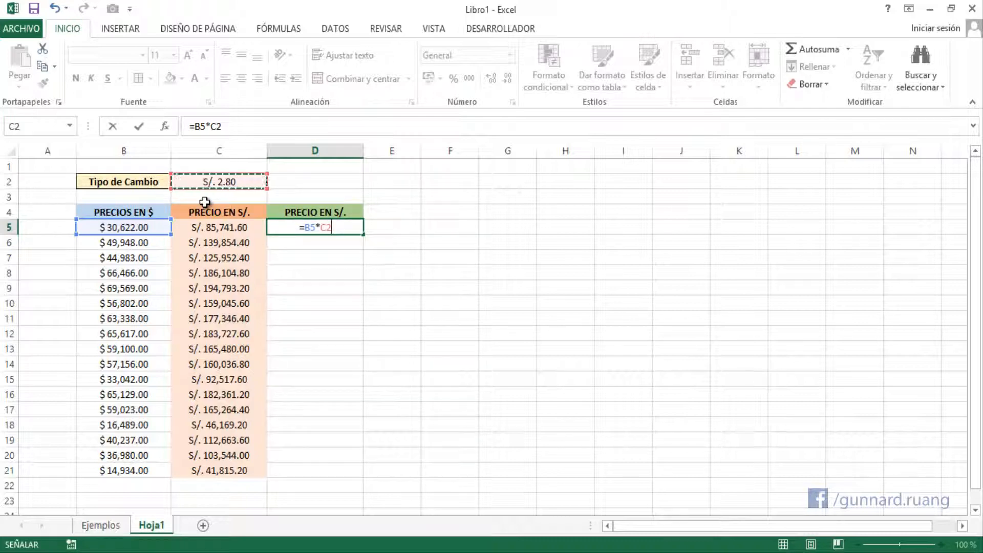
key(Return)
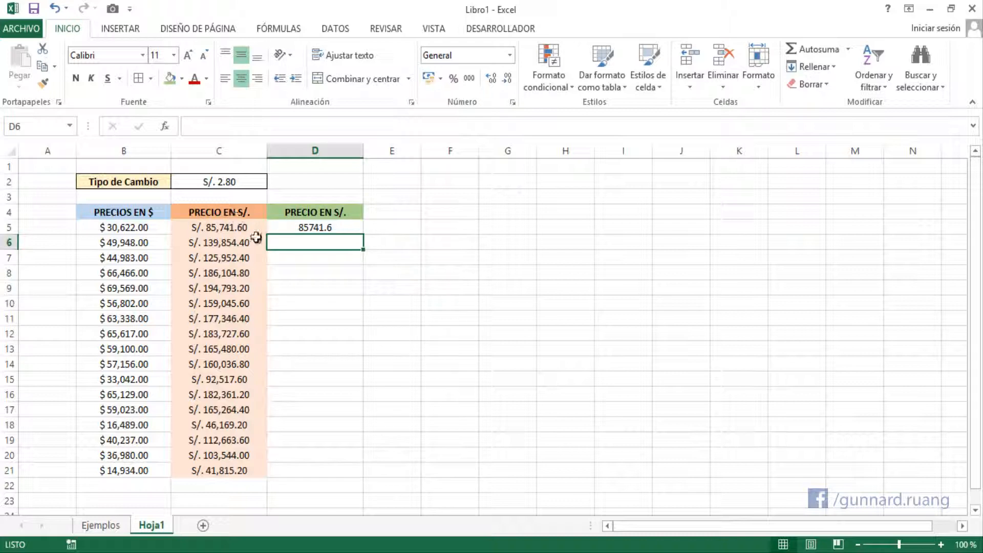
Format the range D5:D21 as currency (Moneda)
drag(305, 225, 309, 465)
click(510, 54)
click(487, 153)
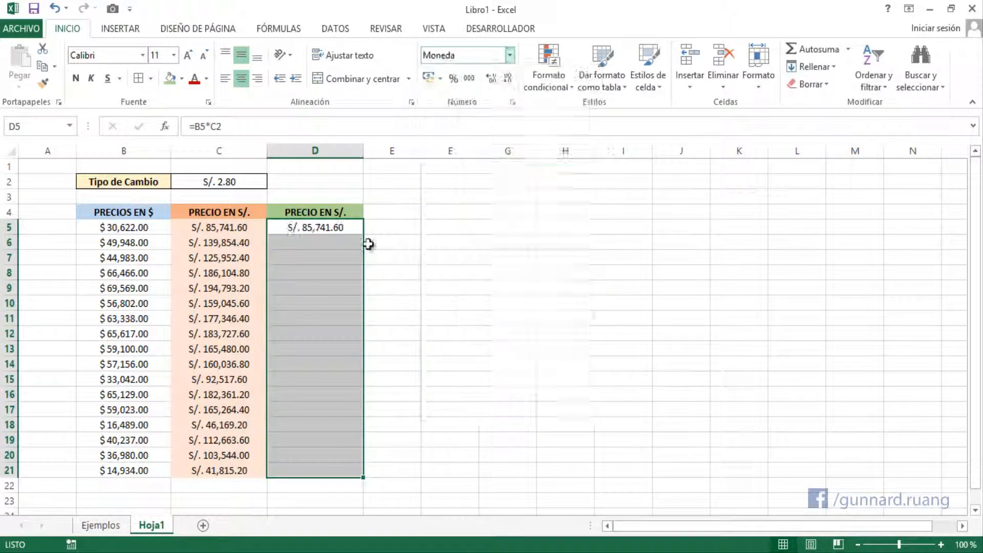
Copy the relative conversion formula from D5 down to D21
click(340, 225)
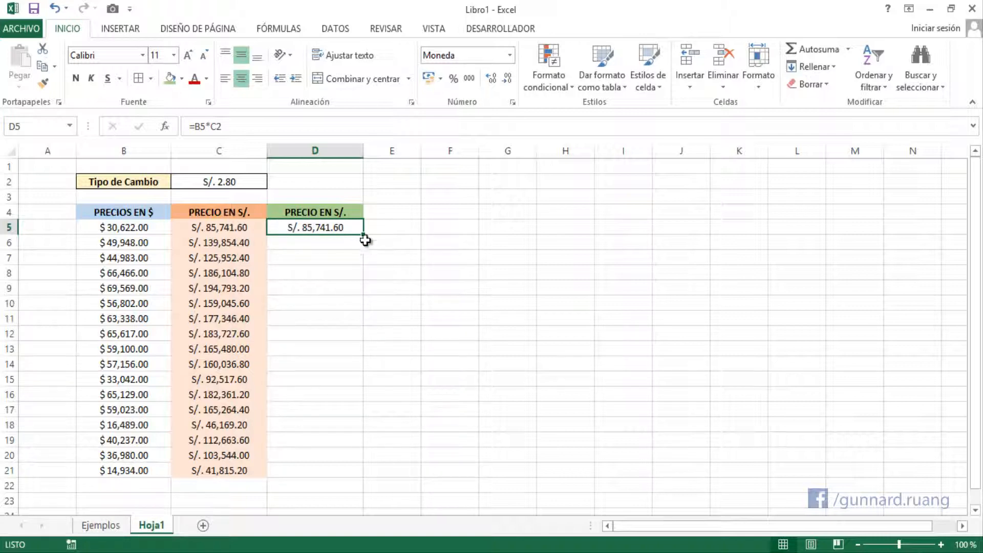
drag(366, 237, 359, 477)
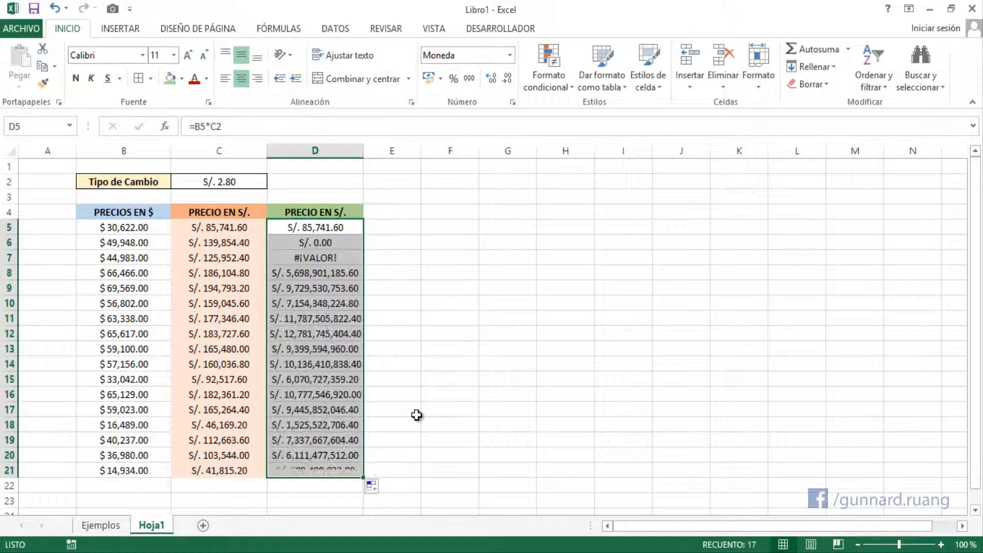
click(393, 261)
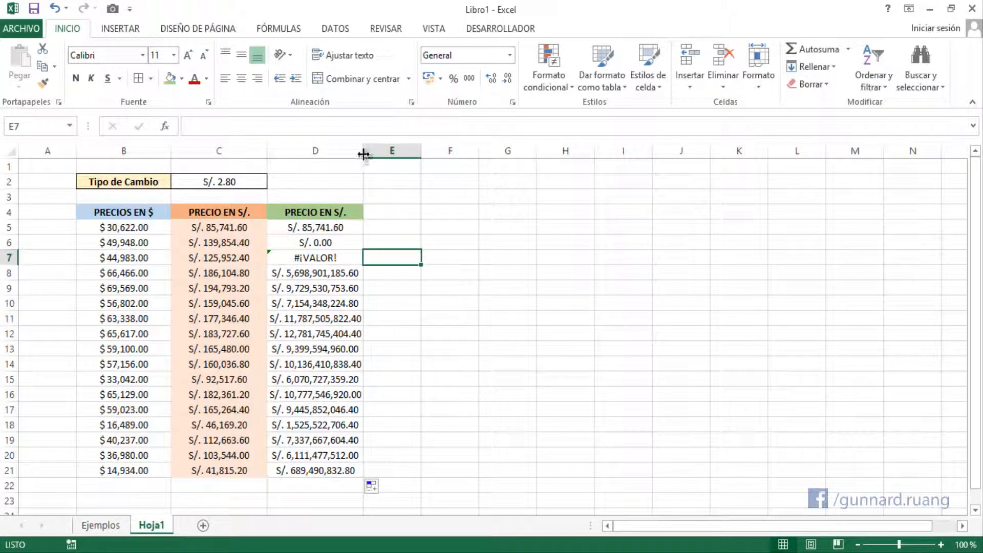
Widen column D slightly so the large amounts fit comfortably
click(365, 151)
click(358, 151)
drag(363, 151, 374, 154)
Examine the formulas in D5 and D6 to compare which exchange rate cell each one references
click(332, 262)
click(402, 276)
click(385, 227)
click(343, 228)
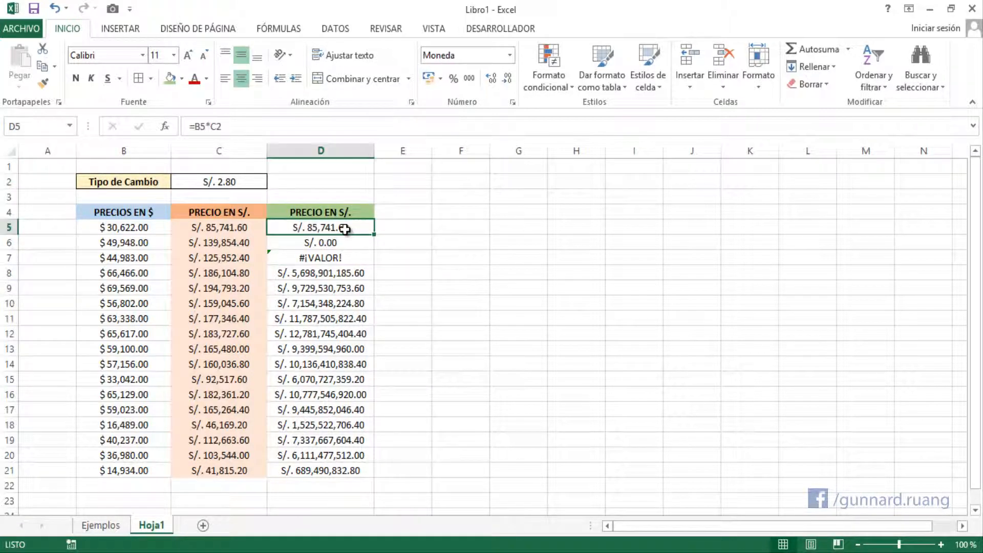
double_click(364, 230)
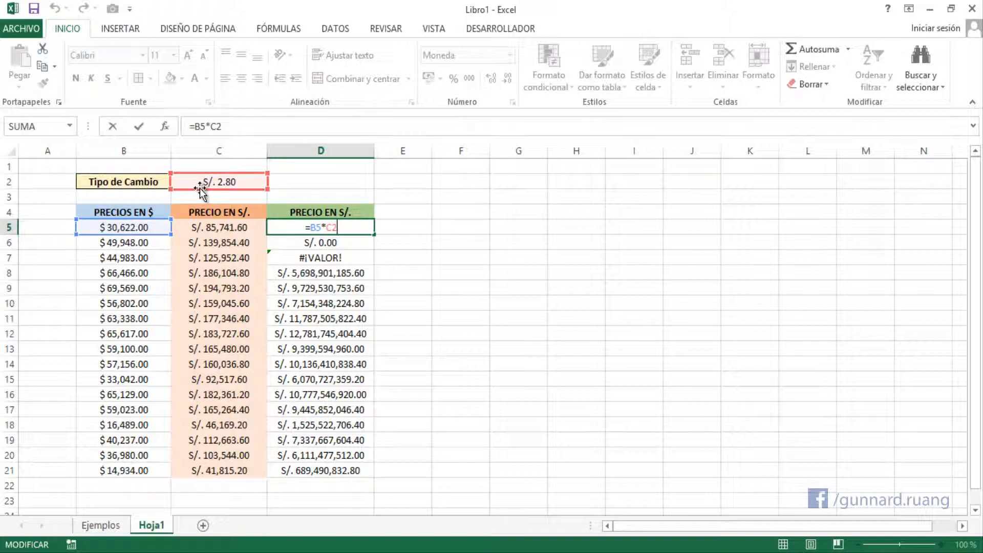
key(Escape)
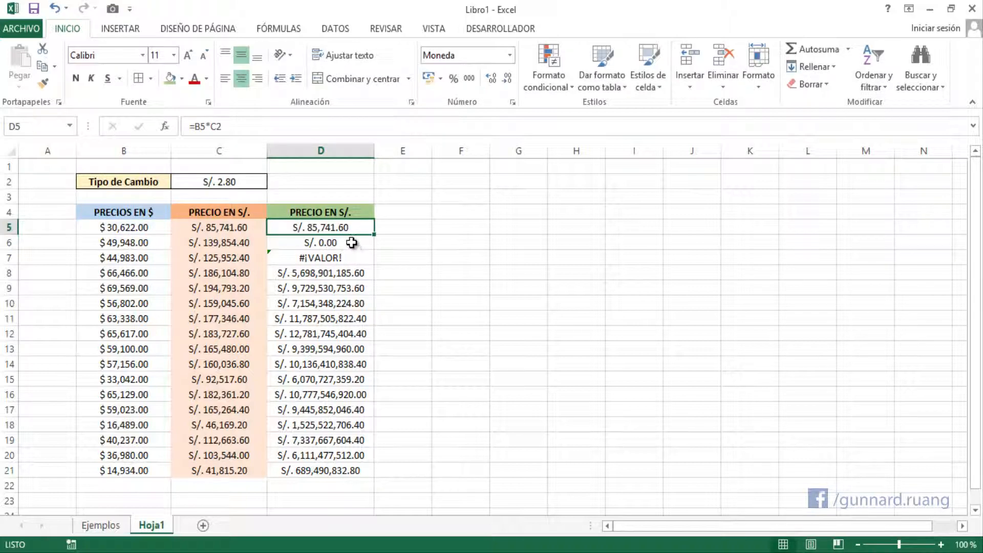
click(351, 243)
double_click(351, 243)
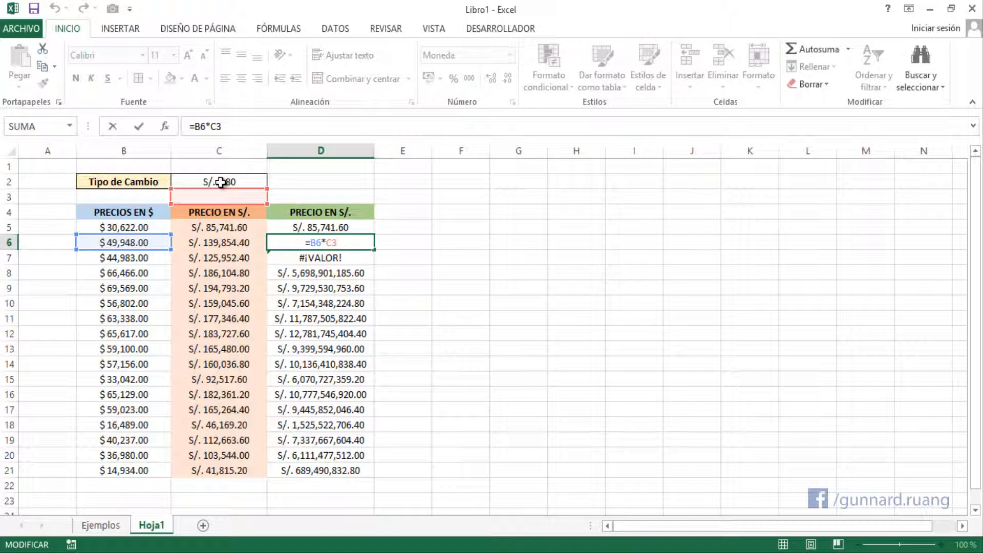
key(Escape)
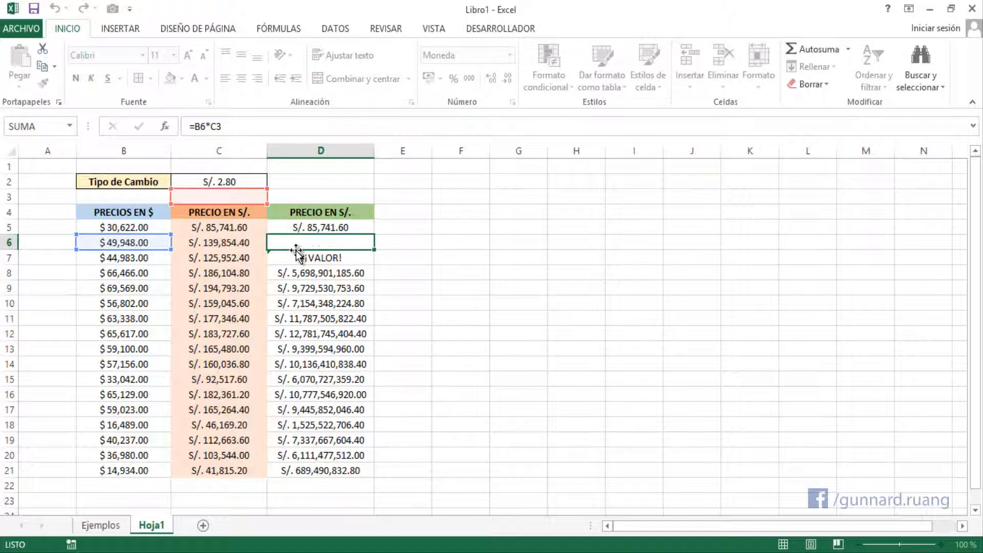
Fix the exchange rate row in the D5 formula as =B5*C$2 and copy it down to D21
click(328, 225)
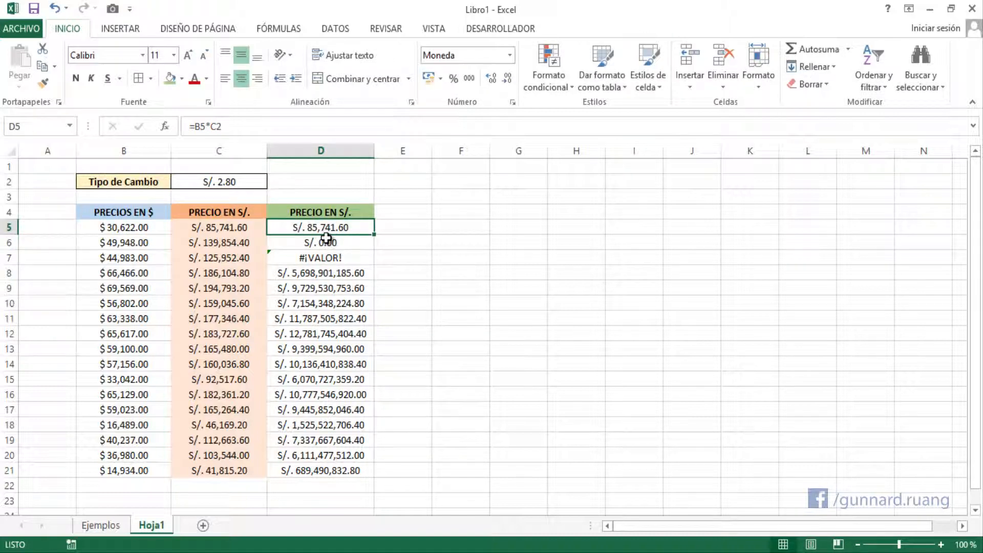
key(F2)
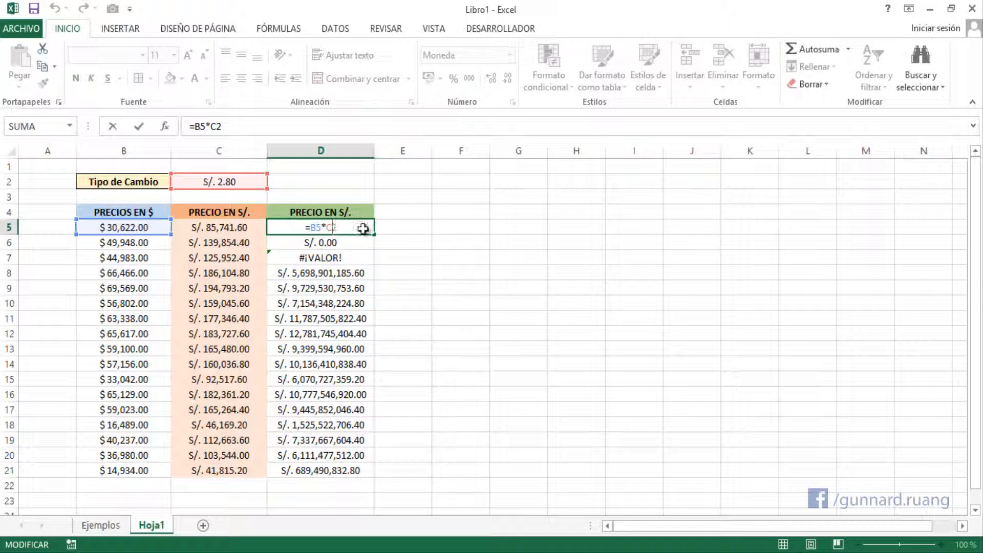
text($)
key(Return)
key(Up)
drag(376, 235, 376, 476)
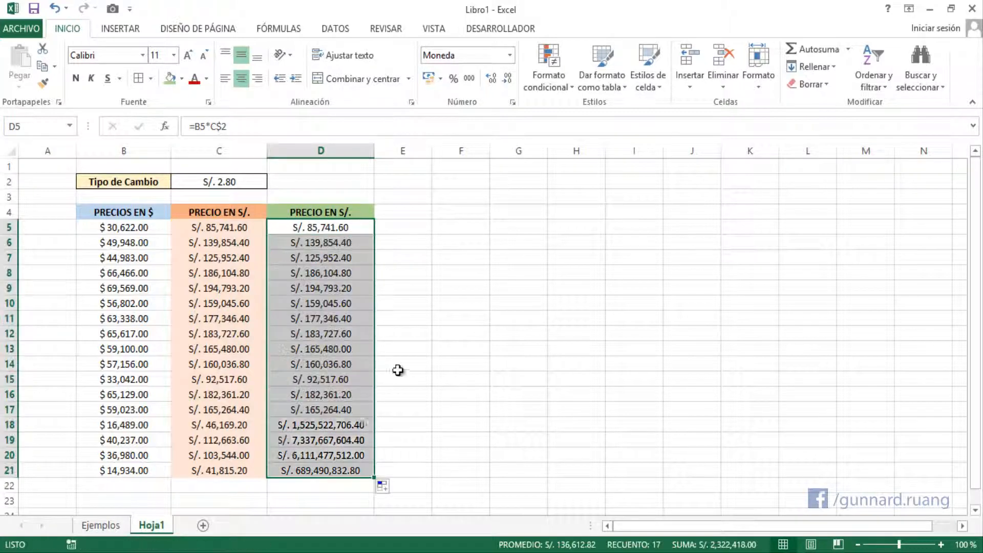
click(407, 271)
Compare the formulas in C18 and D18 to see how each one uses the exchange rate
drag(303, 470, 257, 426)
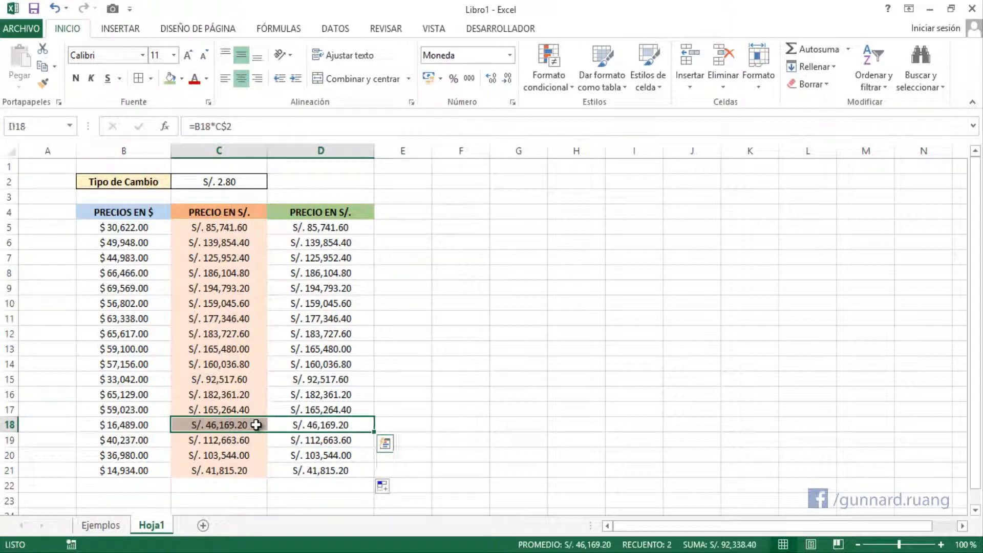
click(257, 425)
double_click(249, 424)
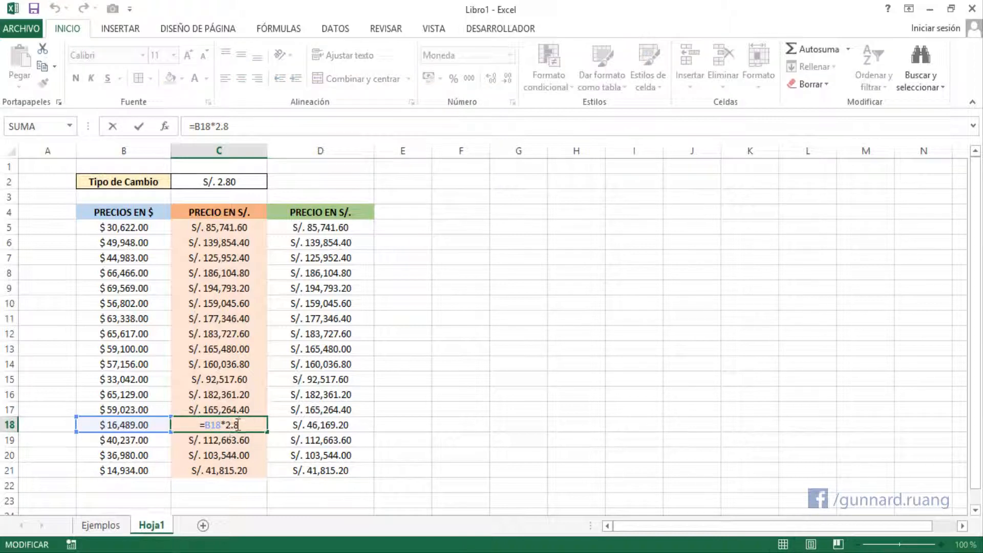
key(Escape)
double_click(338, 425)
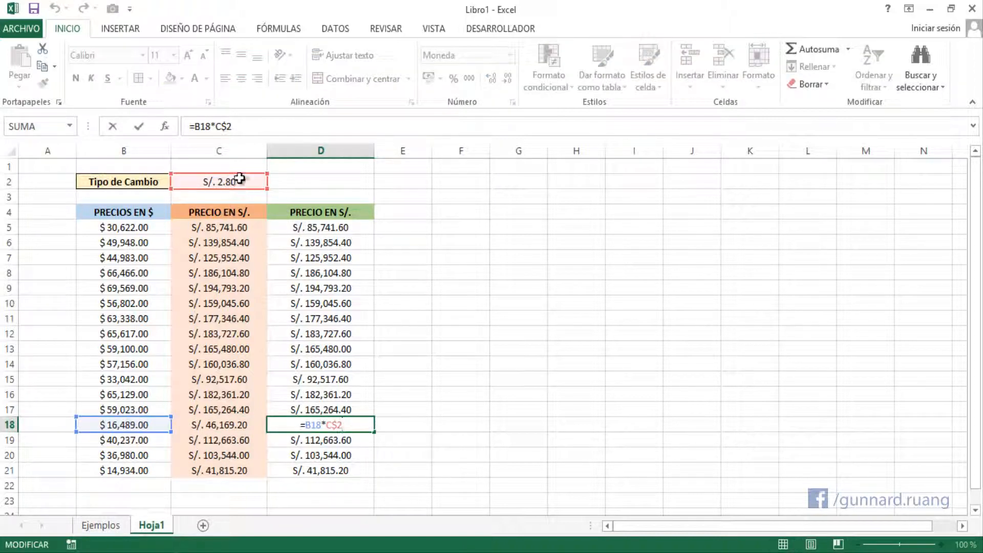
key(Escape)
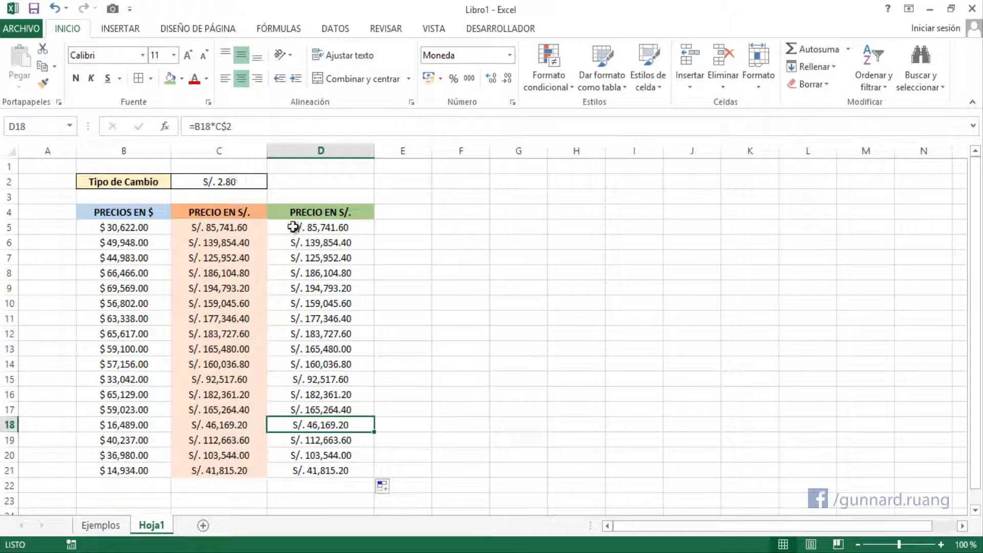
Widen column C slightly and set the exchange rate in C2 to 2.7
click(293, 227)
drag(267, 151, 274, 150)
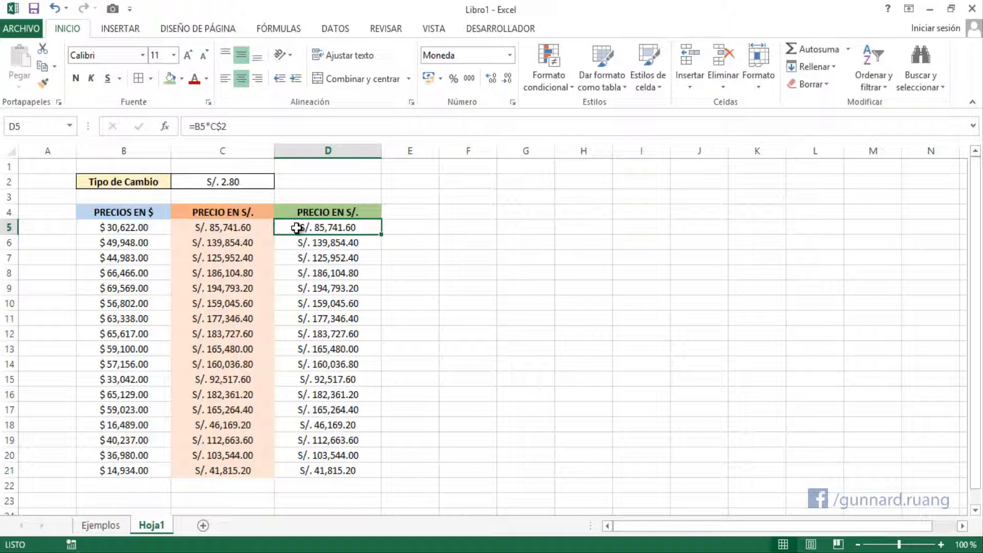
click(259, 184)
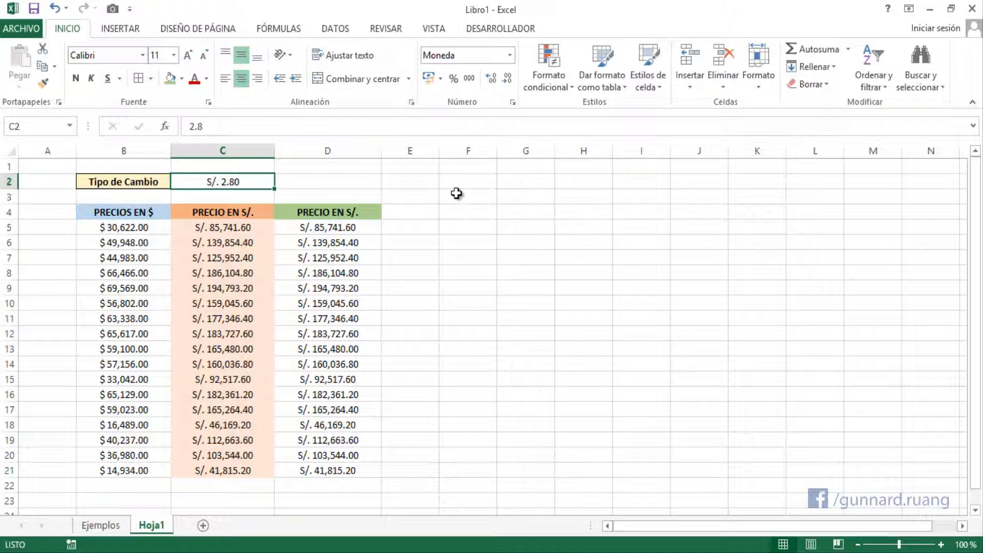
text(2.7)
key(Return)
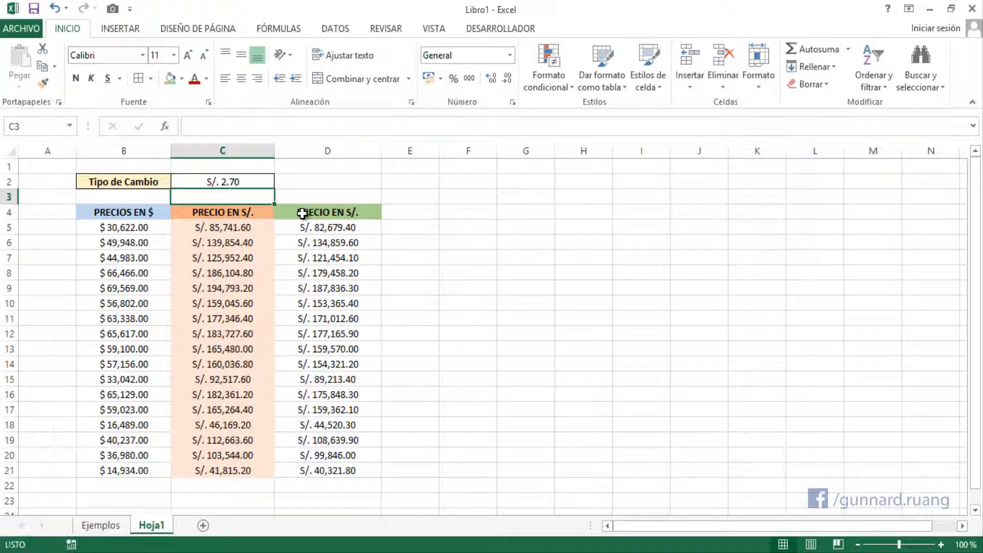
drag(302, 227, 321, 466)
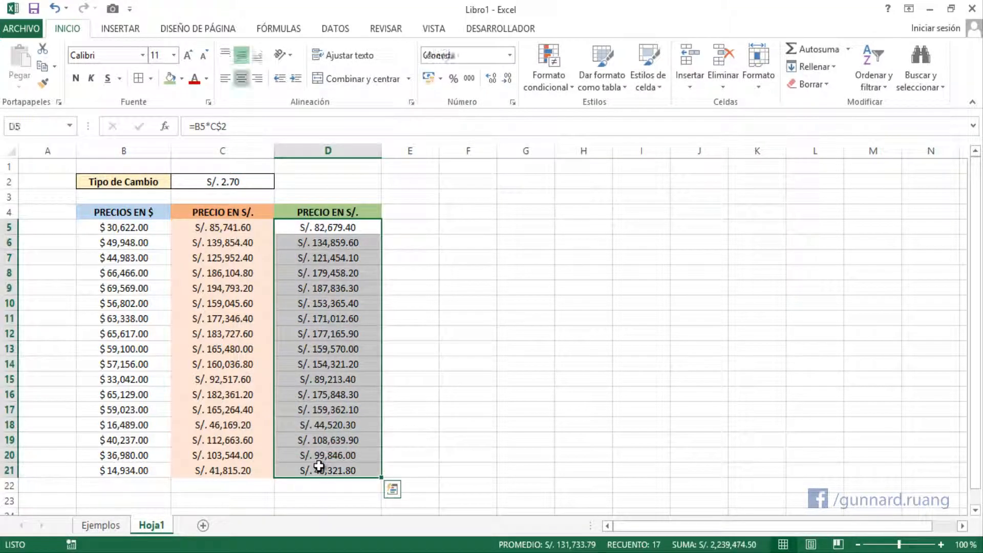
Change the formula in C5 to =B5*2.7 to match the new exchange rate
click(252, 228)
double_click(252, 229)
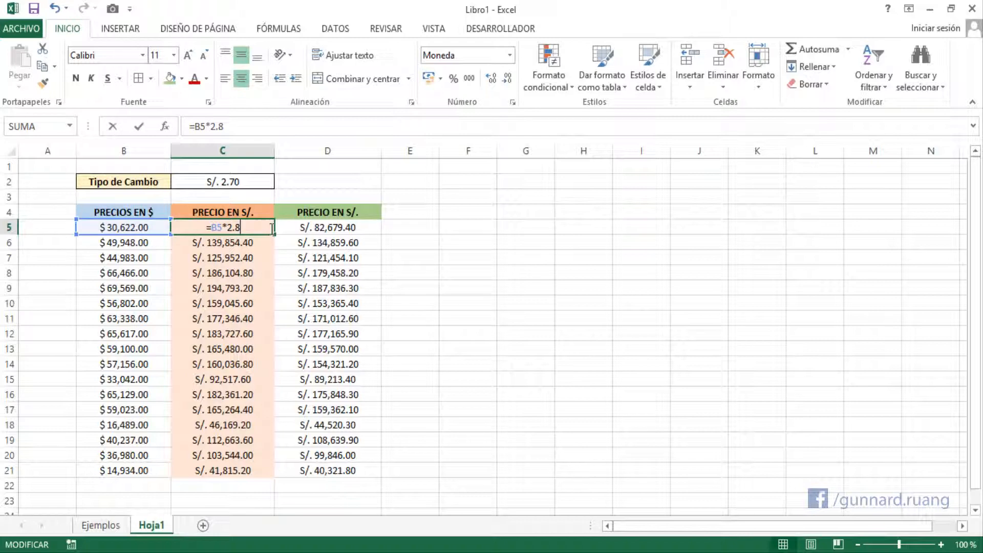
key(BackSpace)
text(7)
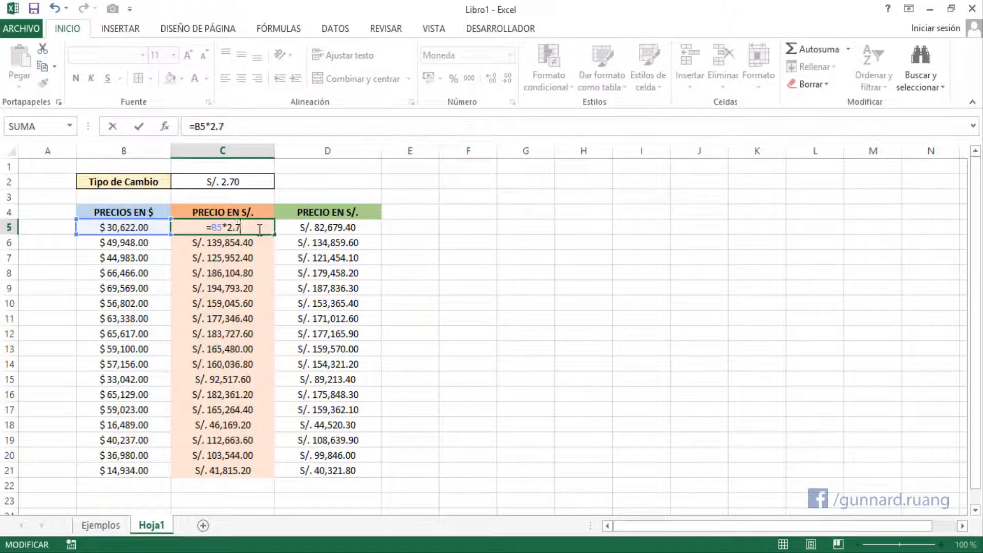
key(ctrl+Return)
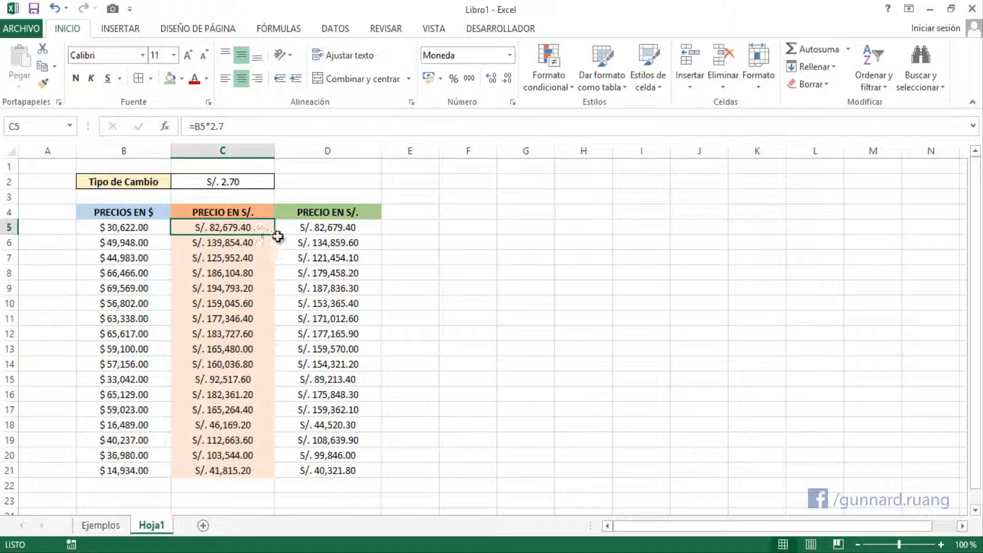
Copy the C5 formula down to C21 and inspect the references in the D5 formula
drag(275, 236, 280, 475)
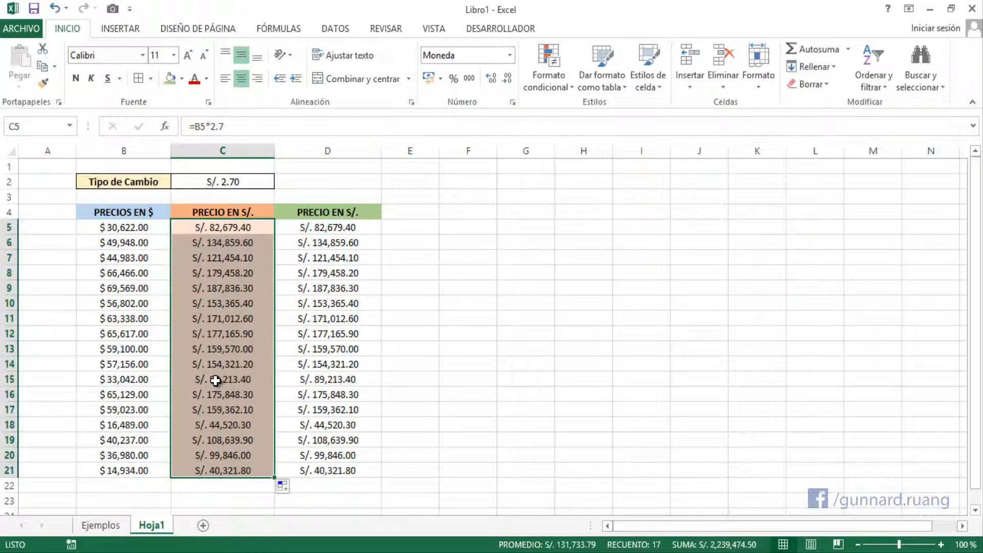
click(296, 229)
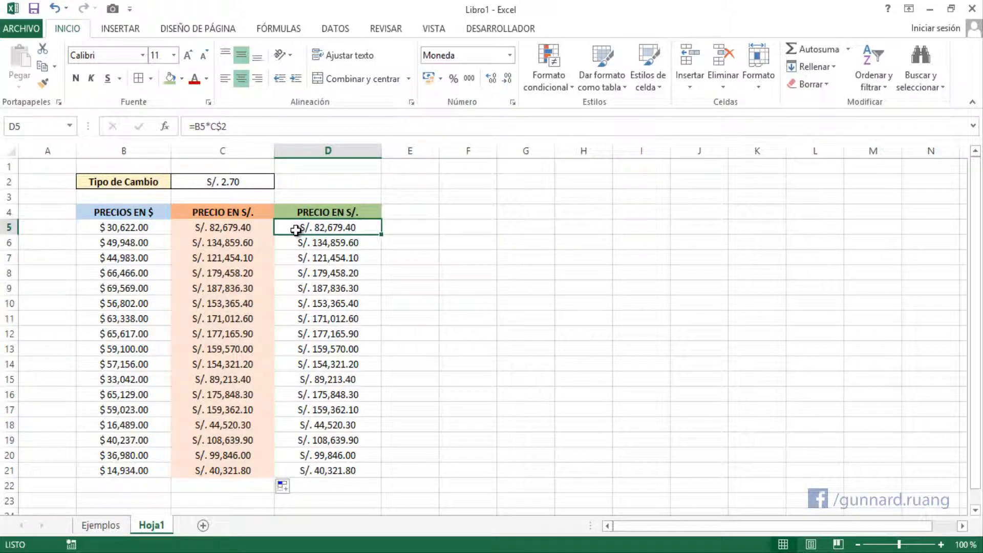
click(258, 126)
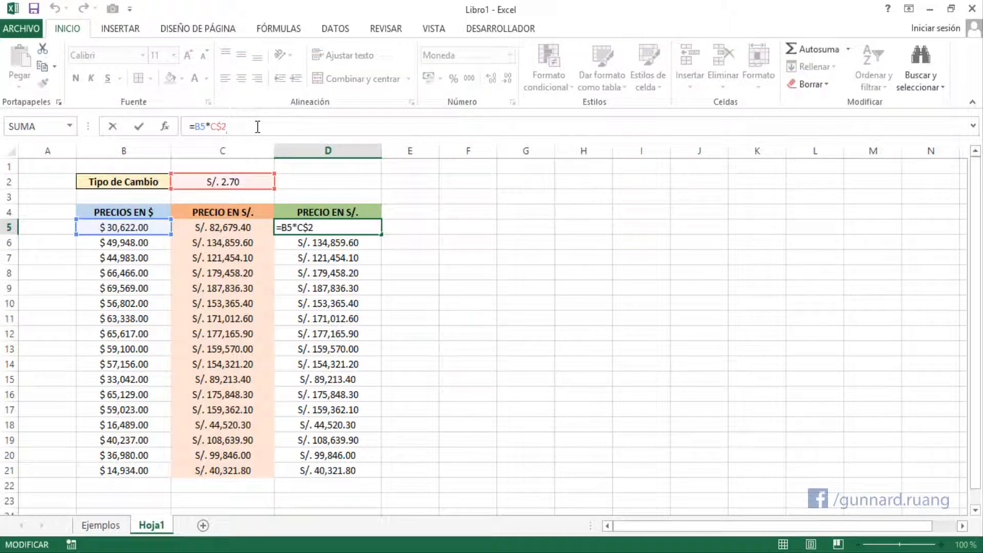
Set the exchange rate in C2 to 2.66
click(232, 182)
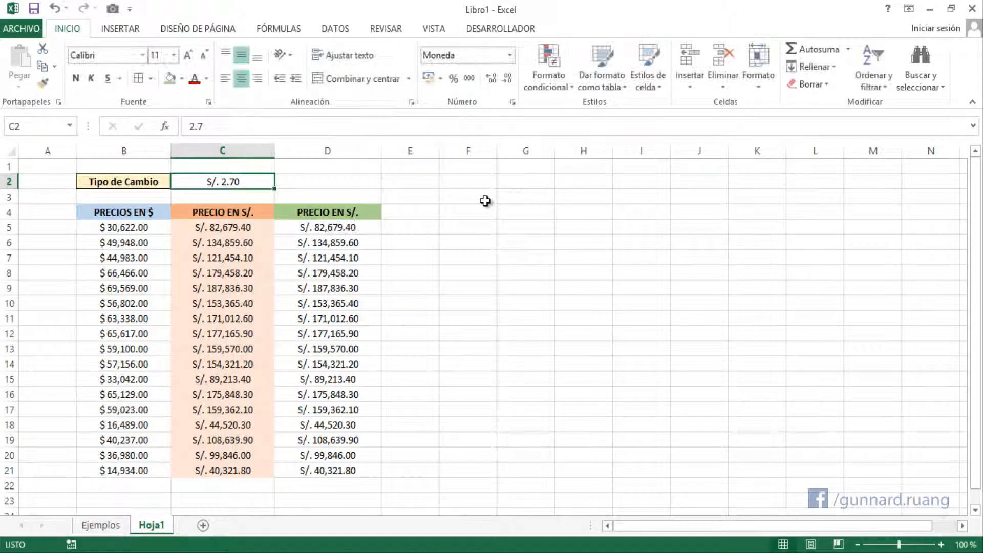
text(2.66)
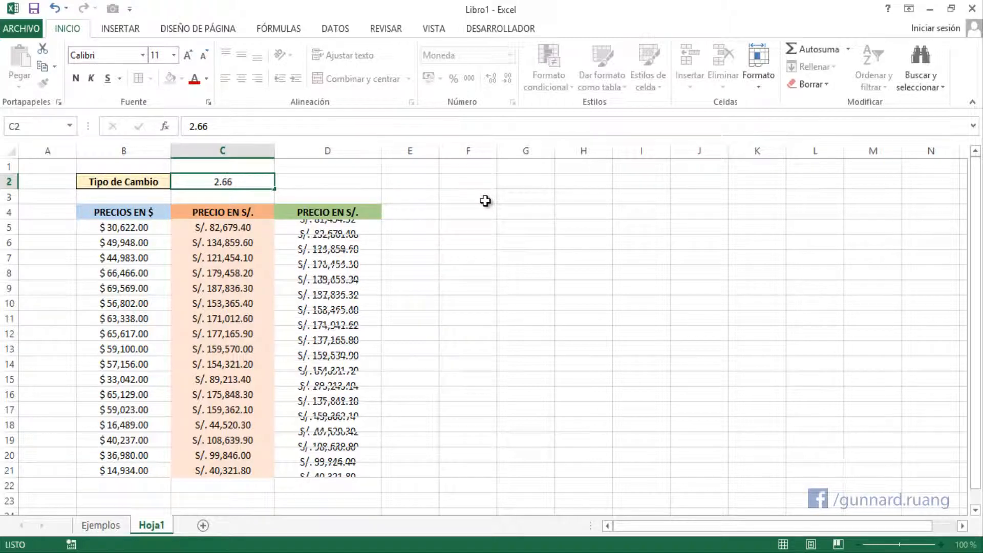
key(Return)
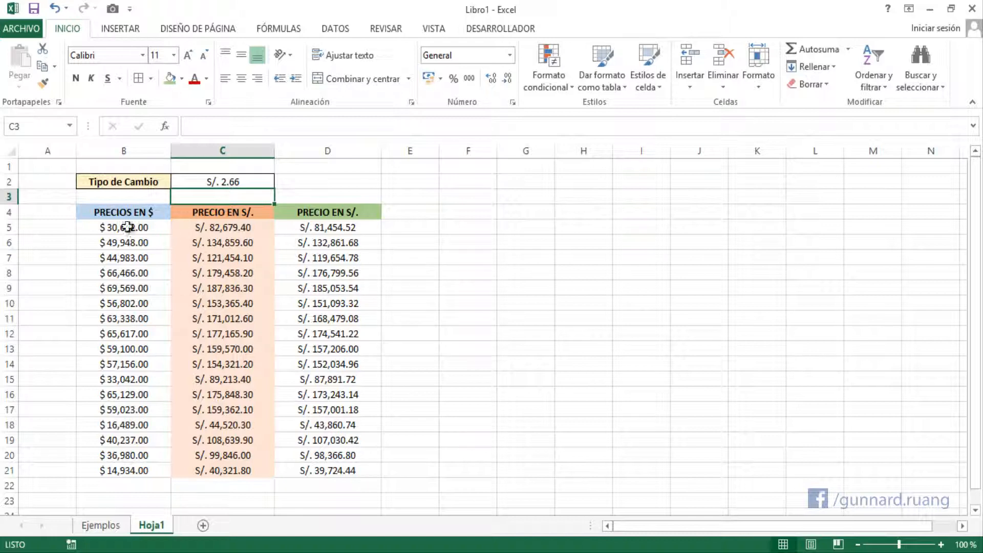
Examine how the D5 formula draws on the exchange rate in C2 and the dollar price in B5
drag(149, 182, 186, 184)
click(188, 185)
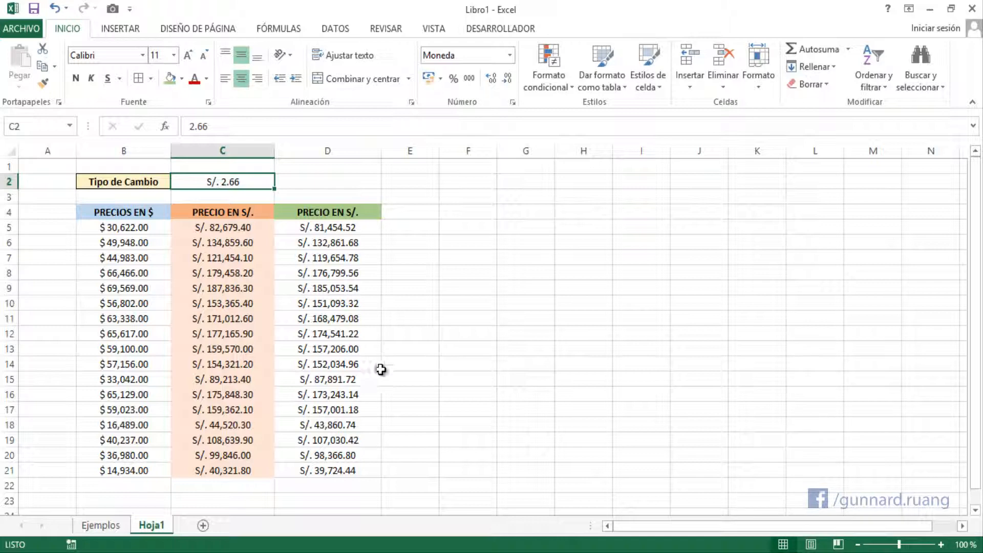
drag(151, 178, 195, 185)
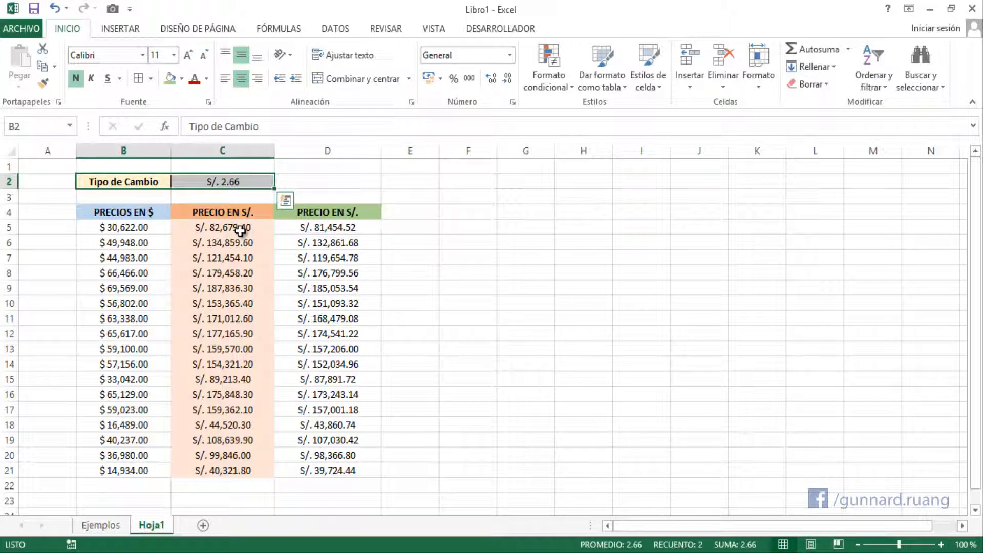
click(239, 185)
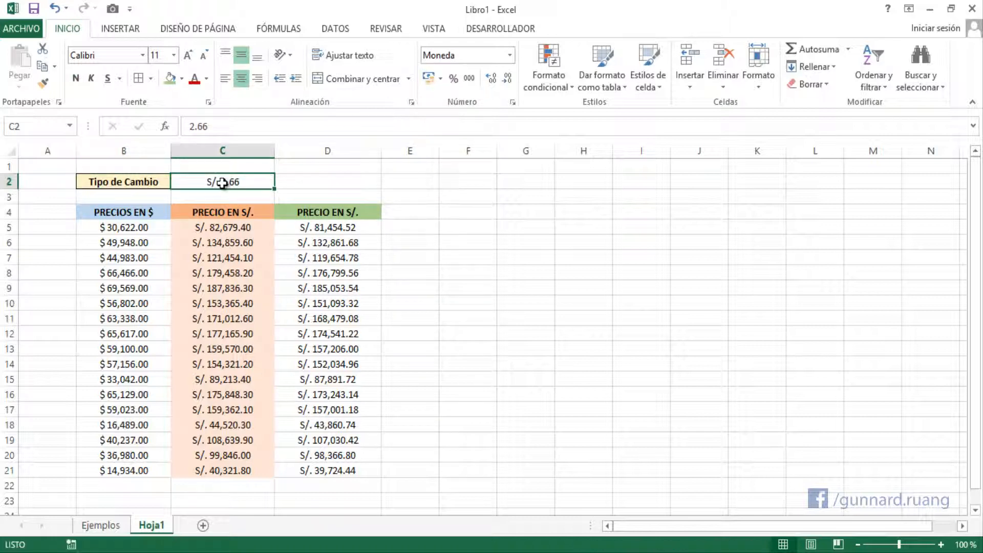
click(298, 230)
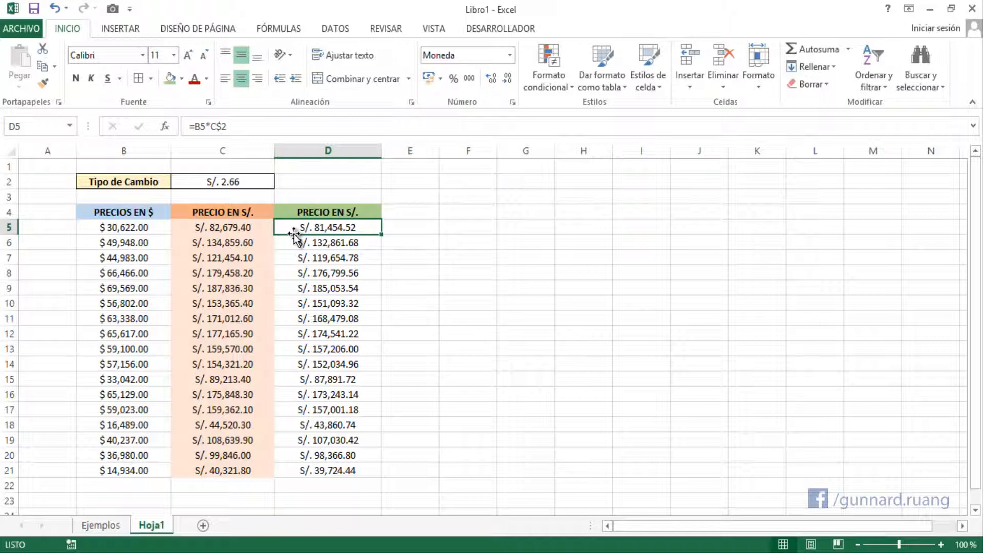
double_click(326, 227)
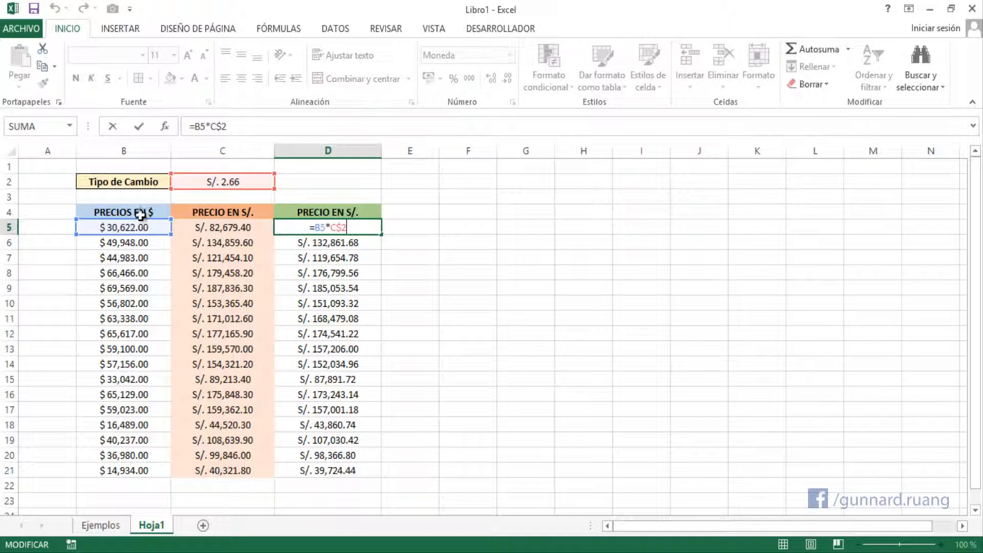
key(ctrl+Return)
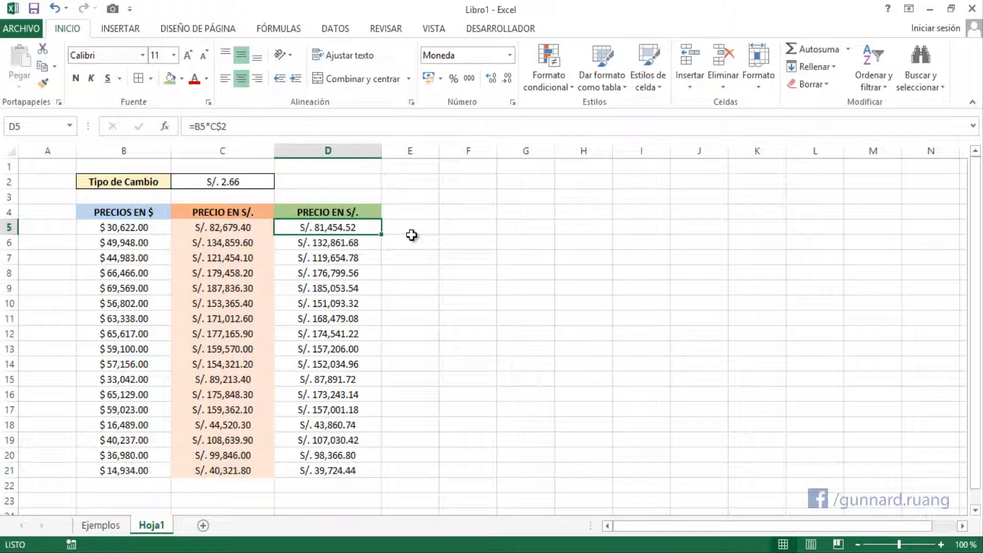
Enter the formula =B5+C2 in F5
click(470, 227)
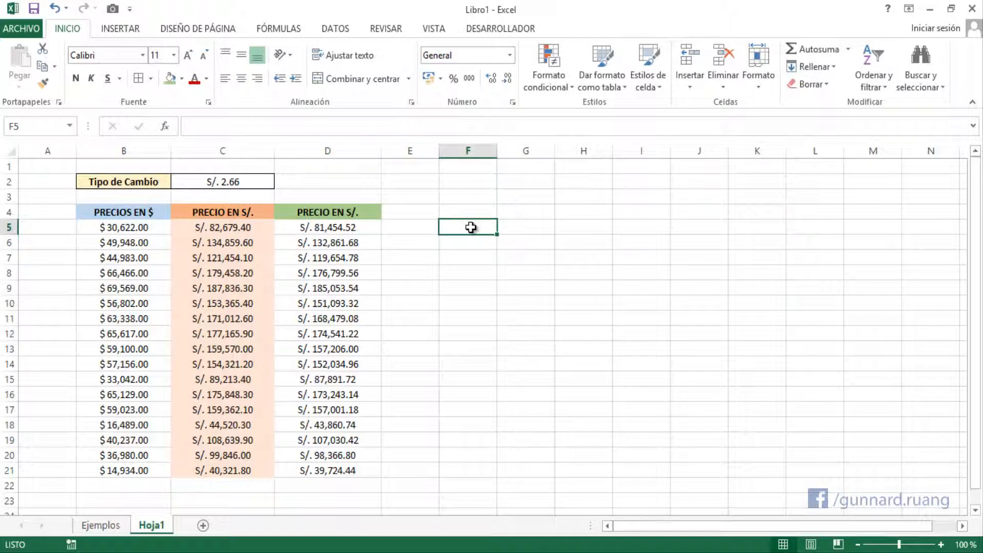
text(=)
key(Left)
key(Left)
key(Left)
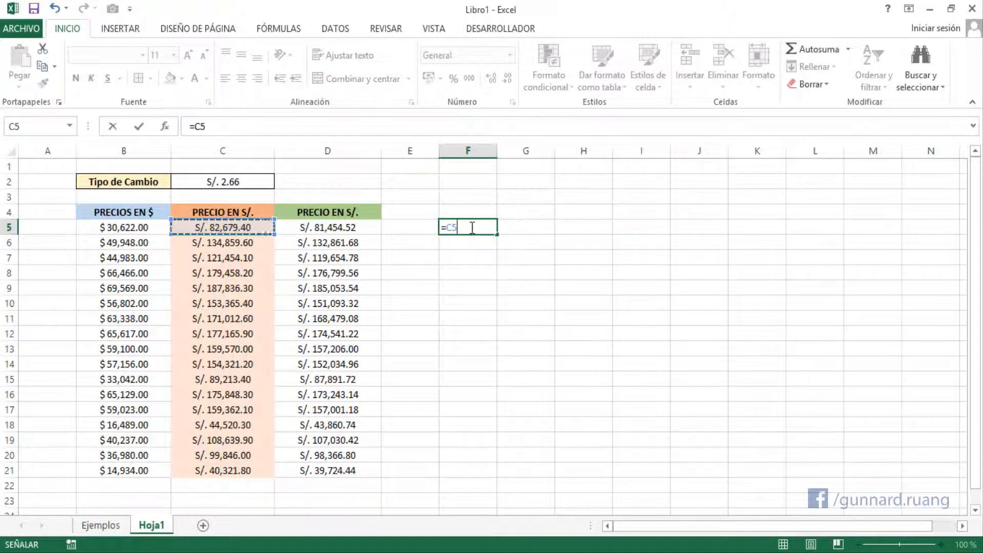
key(Left)
text(+)
click(245, 182)
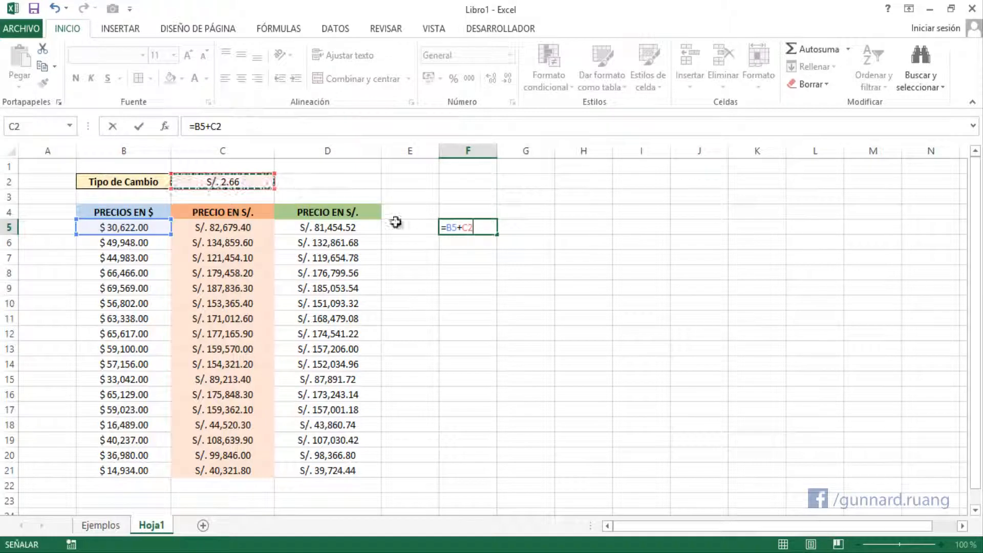
key(F4)
key(Return)
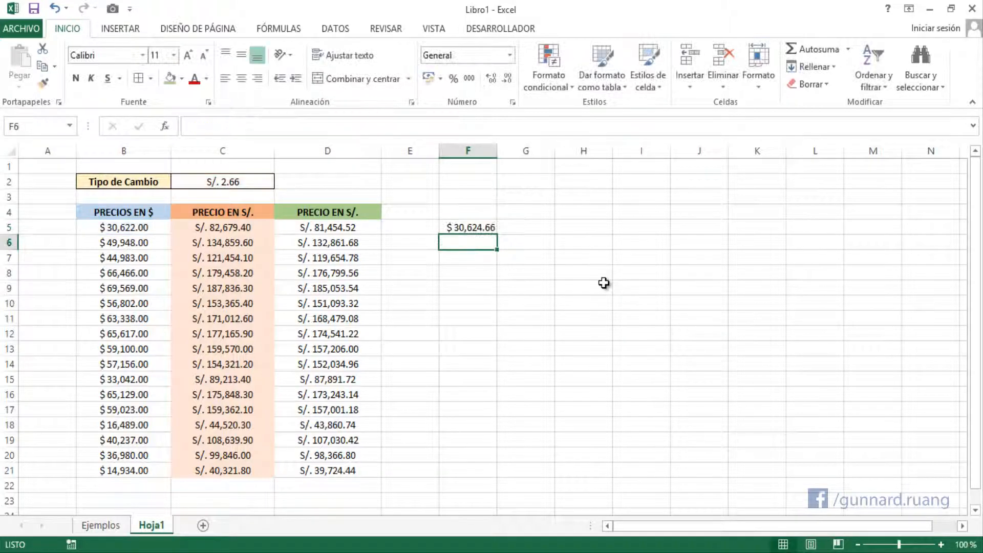
Widen column F slightly and apply the General number format to F5
click(464, 227)
drag(511, 149, 509, 149)
click(510, 55)
click(453, 76)
click(489, 148)
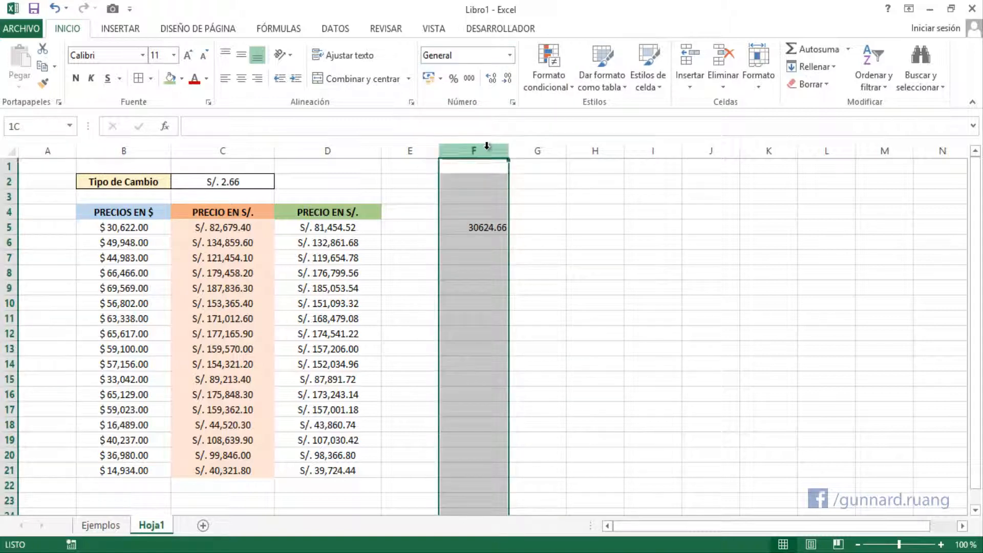
Review the cells referenced by the F5 formula
click(496, 227)
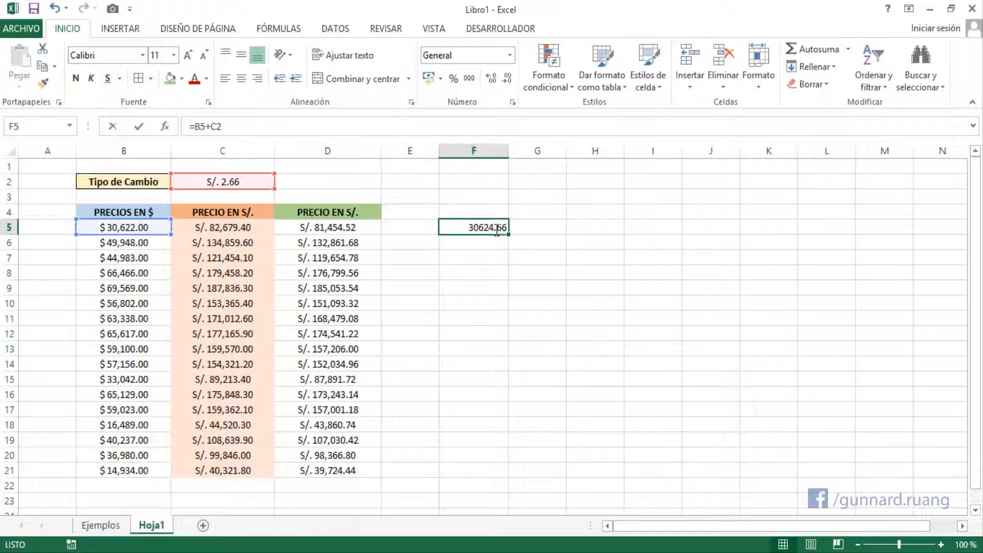
double_click(496, 229)
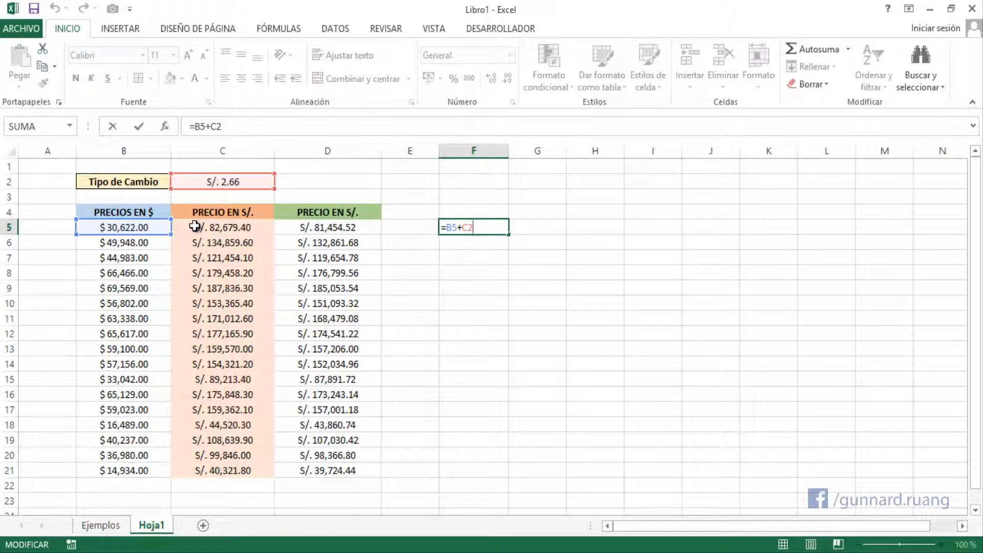
key(Return)
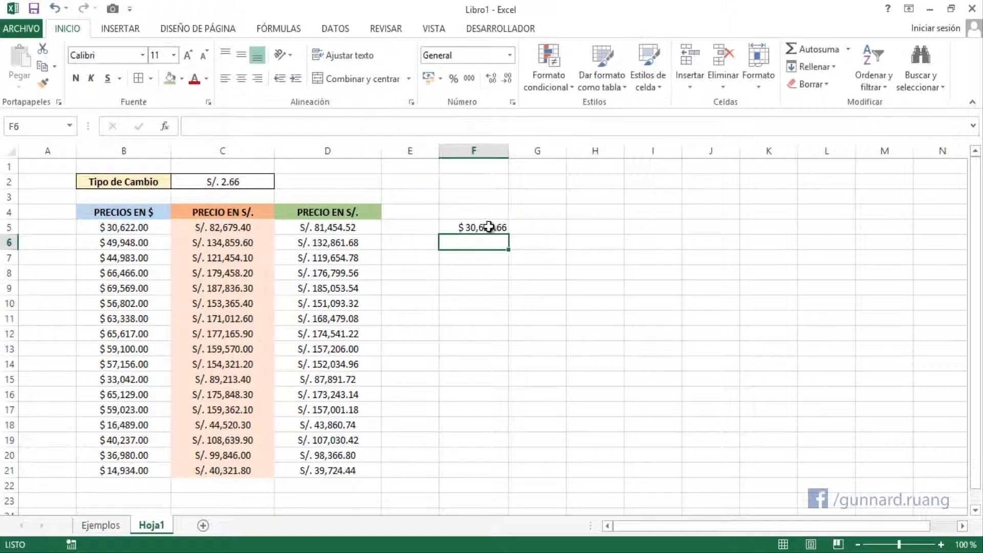
Try filling the F5 formula across F5:H12 with its relative references, and undo the fill
click(489, 226)
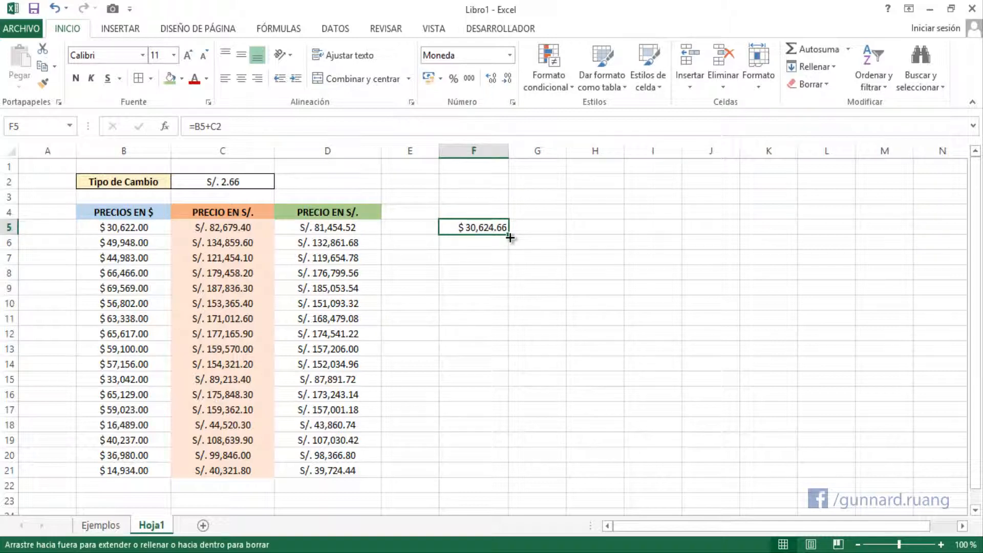
drag(509, 237, 621, 339)
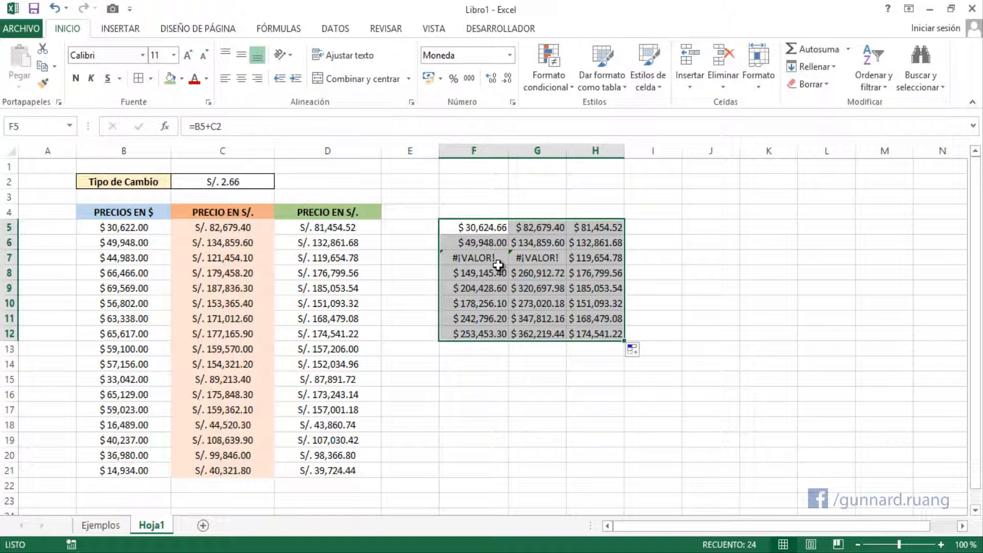
click(54, 8)
click(54, 9)
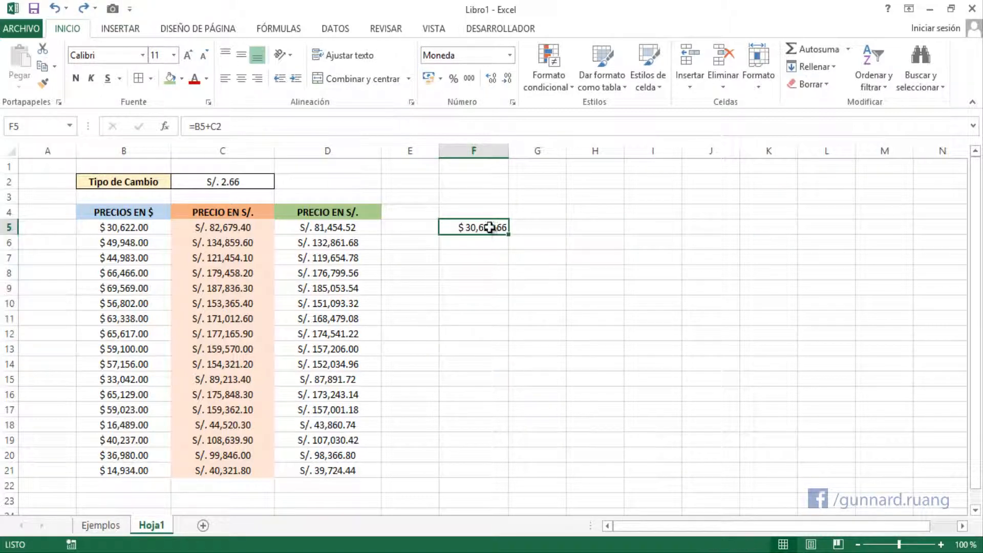
Fix both the column and row of the exchange rate reference in F5, making the formula =B5+$C$2
click(221, 182)
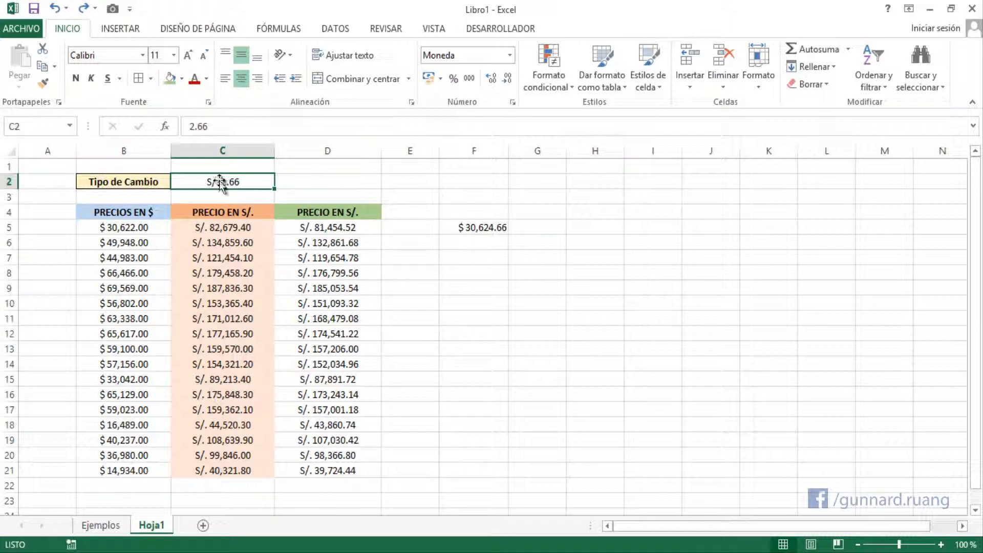
double_click(466, 227)
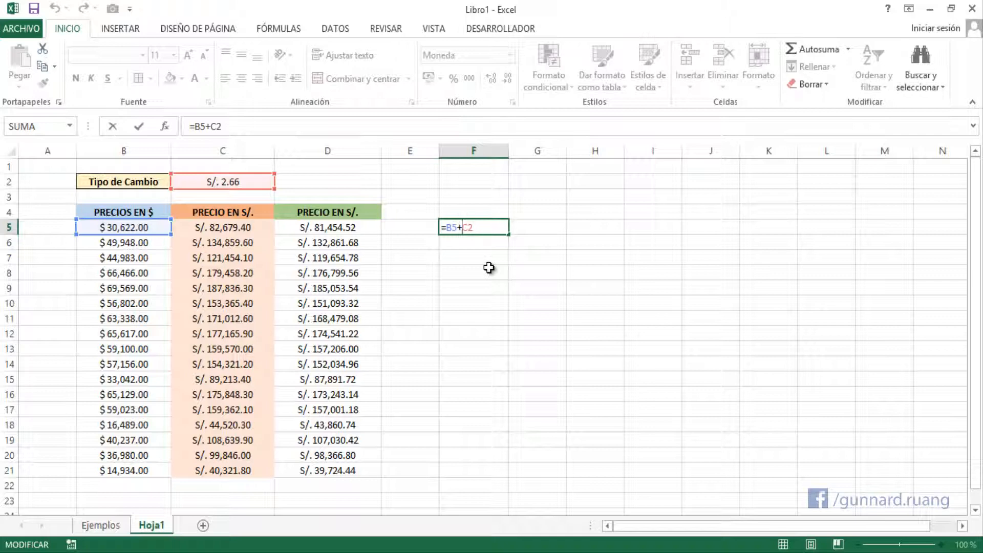
text($C$)
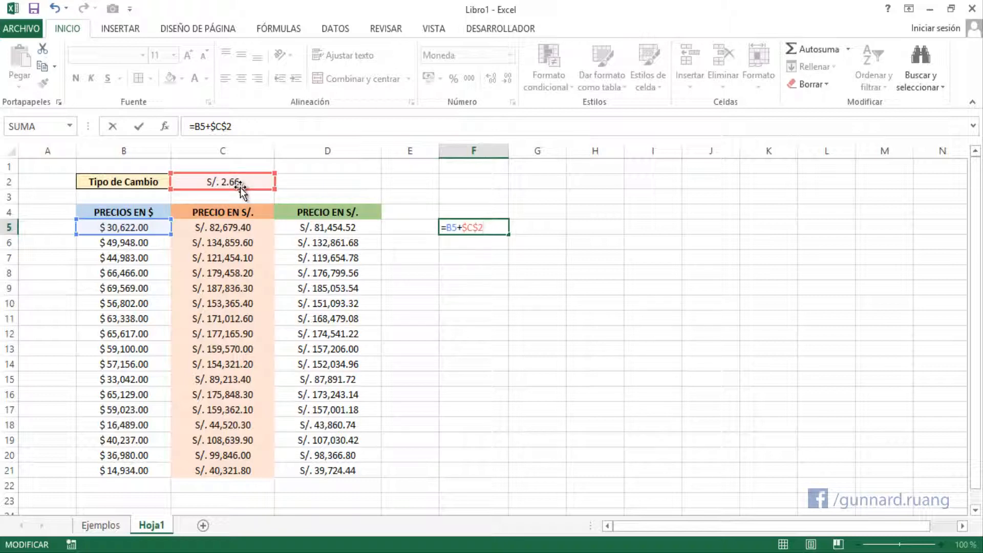
key(Return)
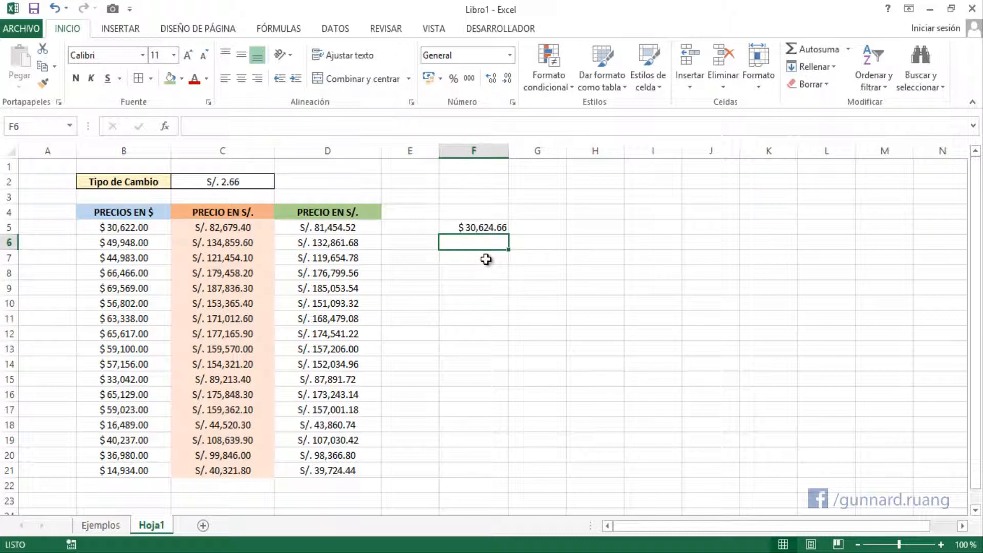
click(471, 230)
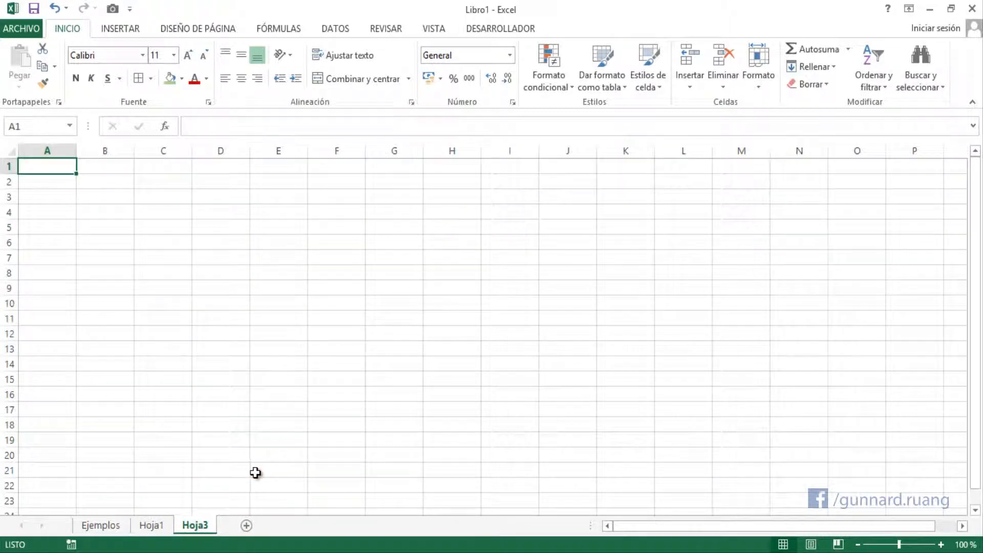
Enter x in B2 of the new sheet and fill B3:B17 with the series 1 to 15
click(105, 184)
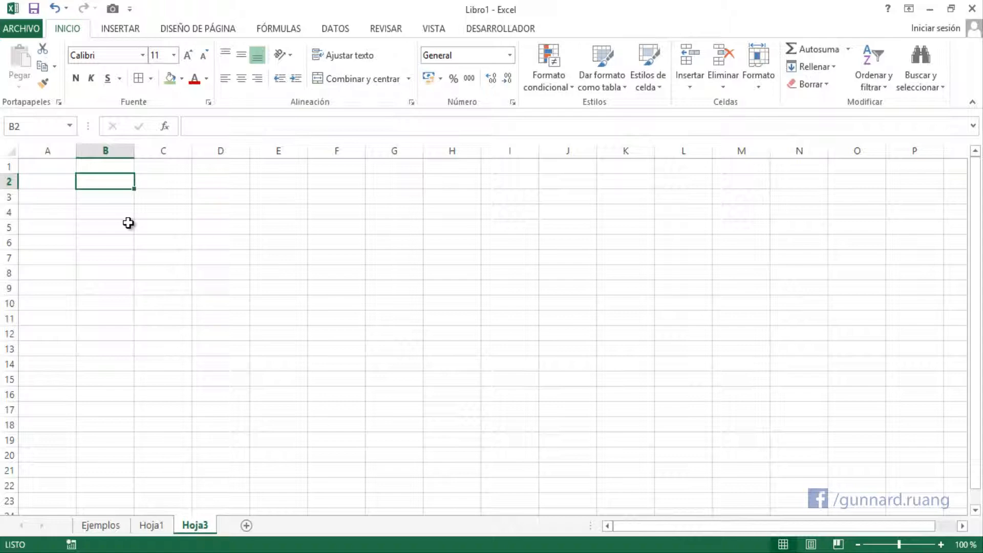
text(x)
key(Return)
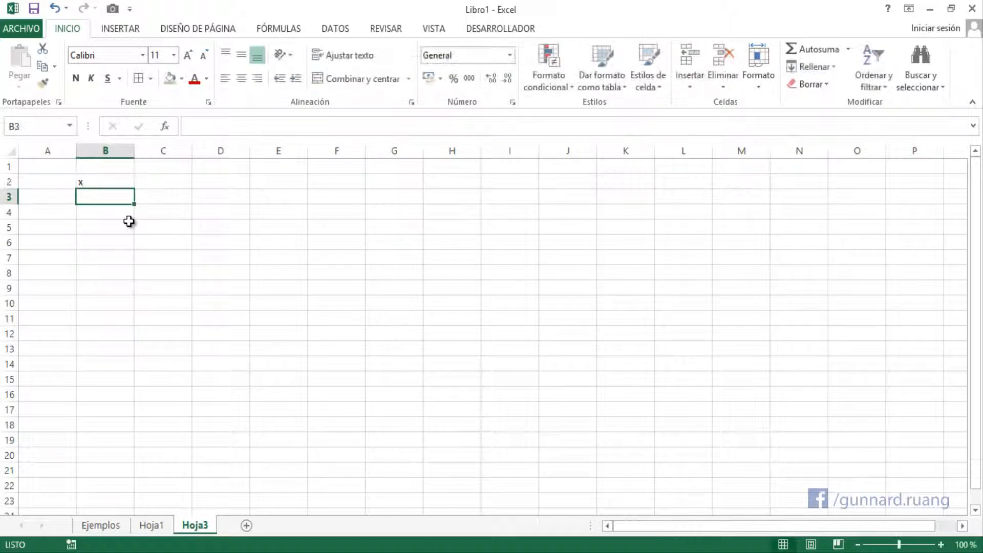
drag(99, 199, 112, 358)
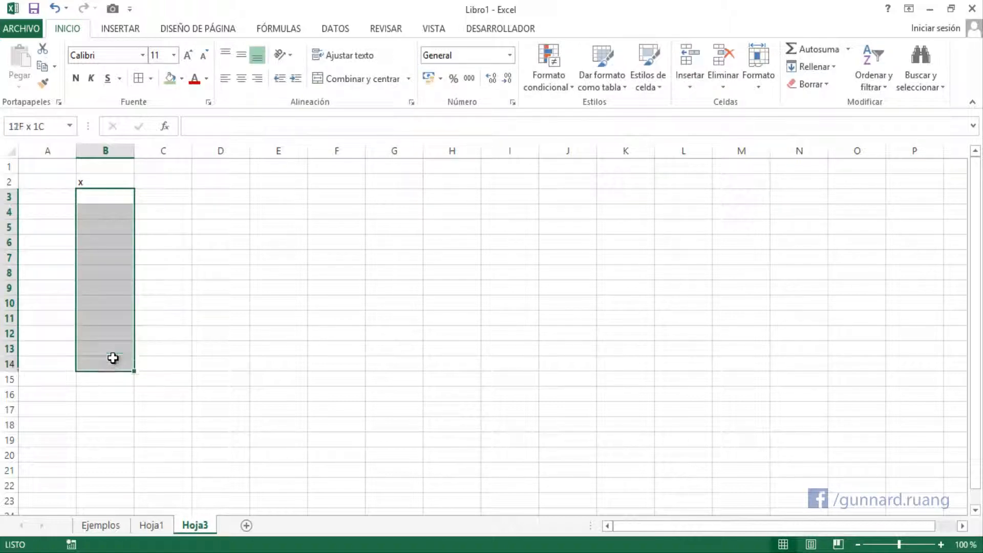
click(119, 196)
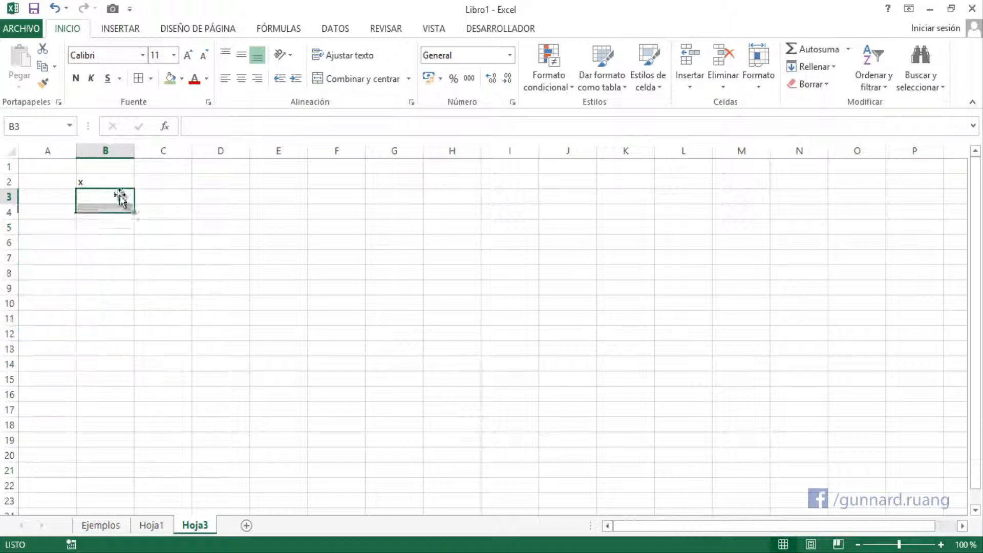
text(1)
key(Return)
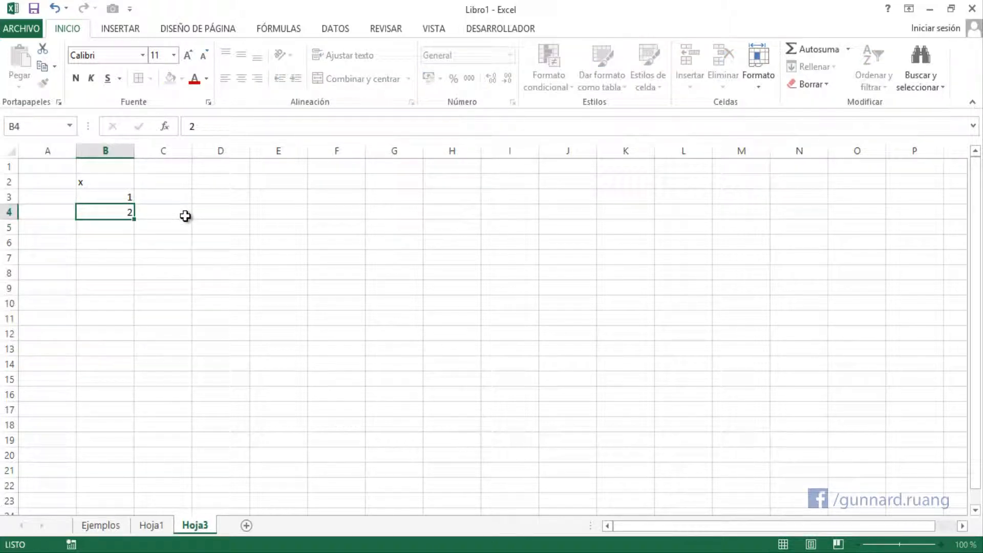
key(Return)
text(3)
key(Return)
drag(116, 197, 131, 415)
Enter 1, 2 and 3 from C2 rightward and fill the series across to 15 in Q2
click(164, 185)
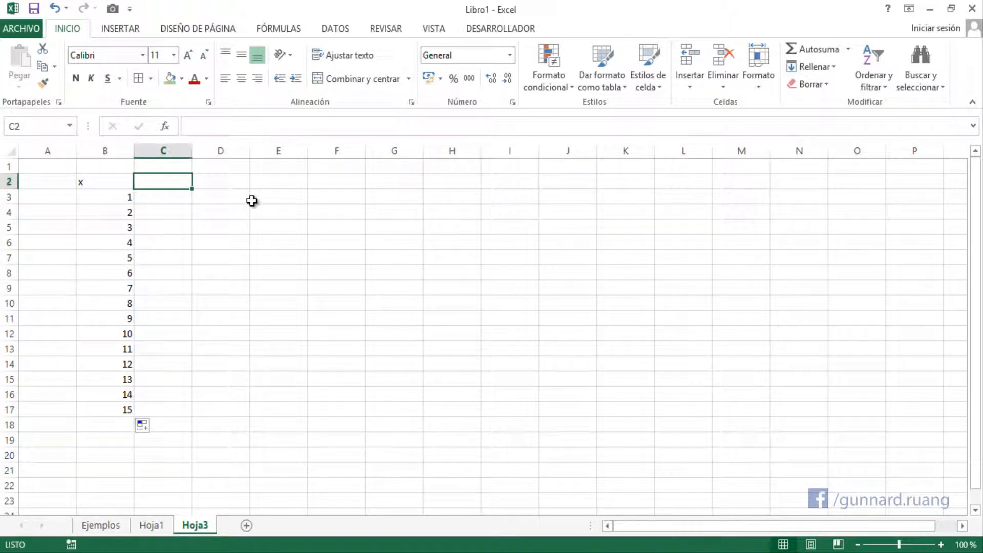
text(1)
key(Tab)
text(2)
key(Tab)
text(3)
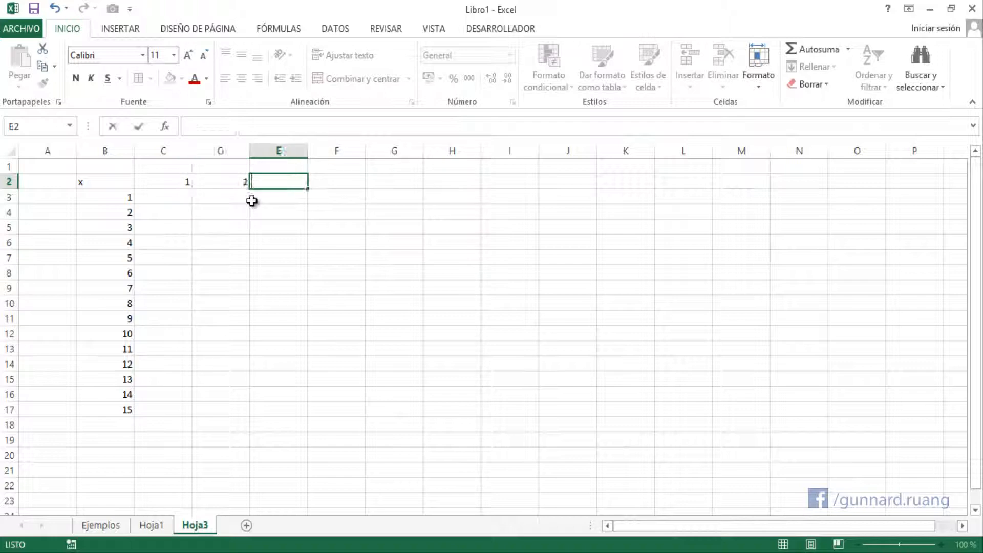
drag(183, 178, 827, 182)
Narrow columns B to Q equally and apply all borders to the grid B2:Q17
mouse_move(794, 151)
mouse_down()
mouse_move(2, 154)
mouse_move(143, 155)
mouse_move(103, 154)
mouse_move(205, 345)
mouse_move(415, 411)
mouse_move(504, 414)
mouse_up()
click(135, 227)
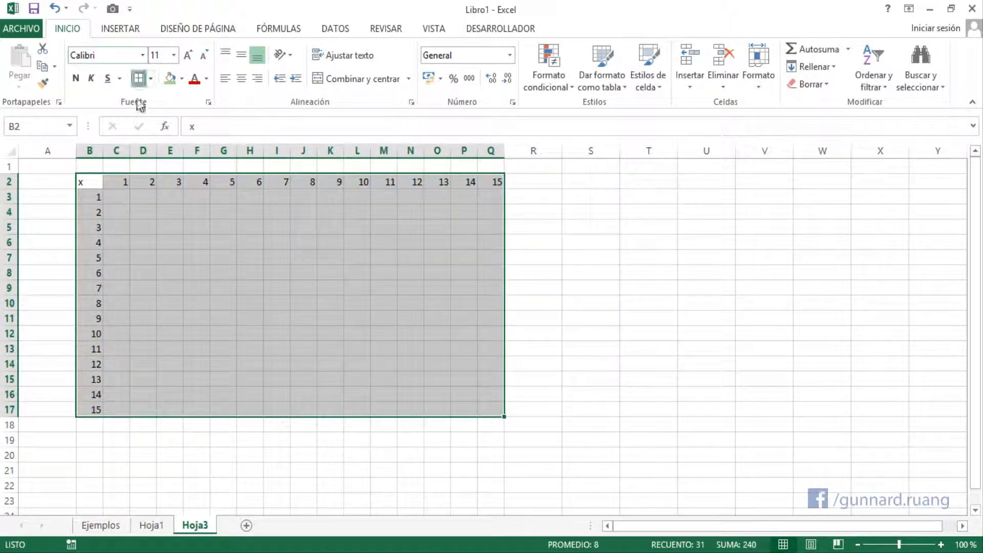
click(138, 78)
click(221, 254)
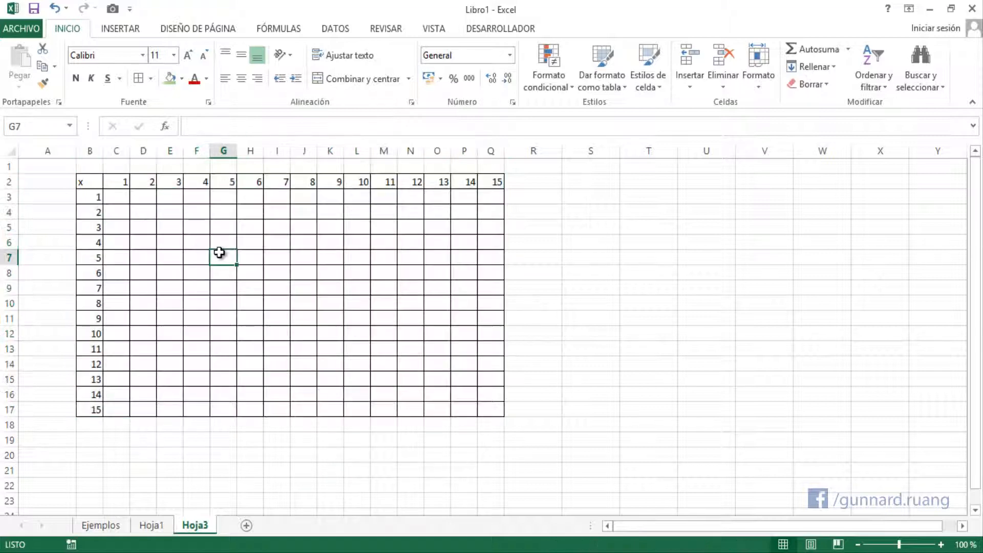
Center the contents of B2:Q17 both horizontally and vertically
click(91, 182)
click(241, 78)
click(241, 54)
drag(99, 184, 500, 414)
click(254, 81)
click(241, 78)
click(192, 247)
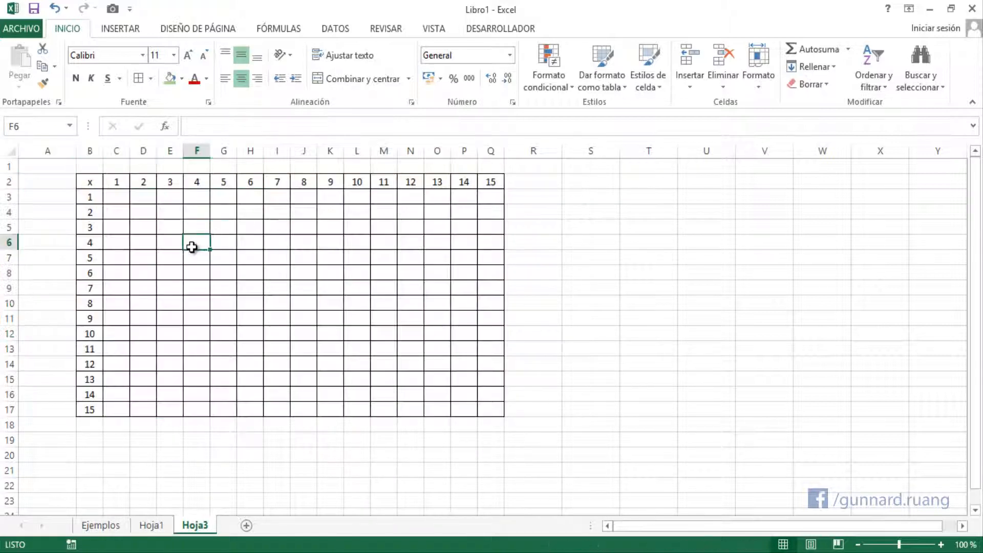
Narrow column A and make the x in B2 bold
drag(76, 151, 46, 153)
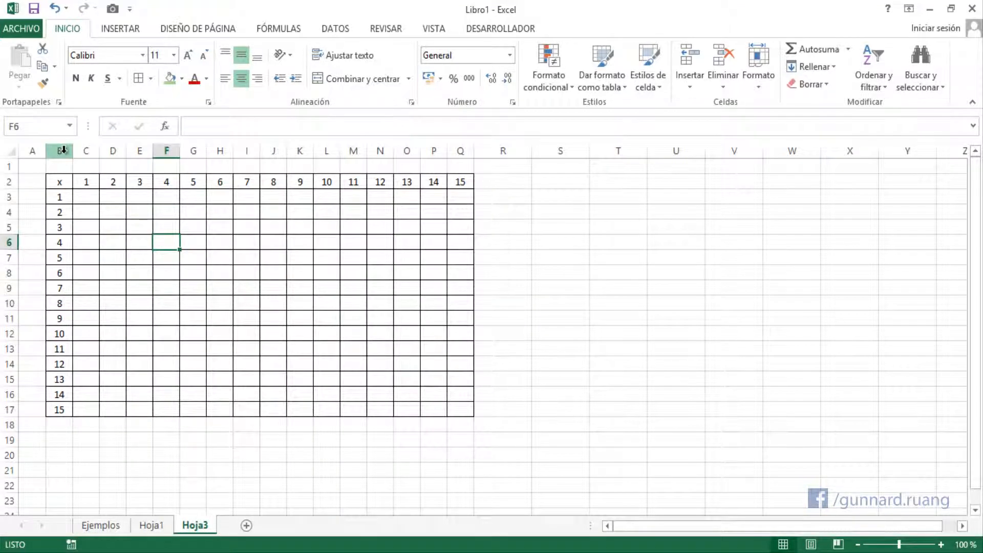
click(62, 180)
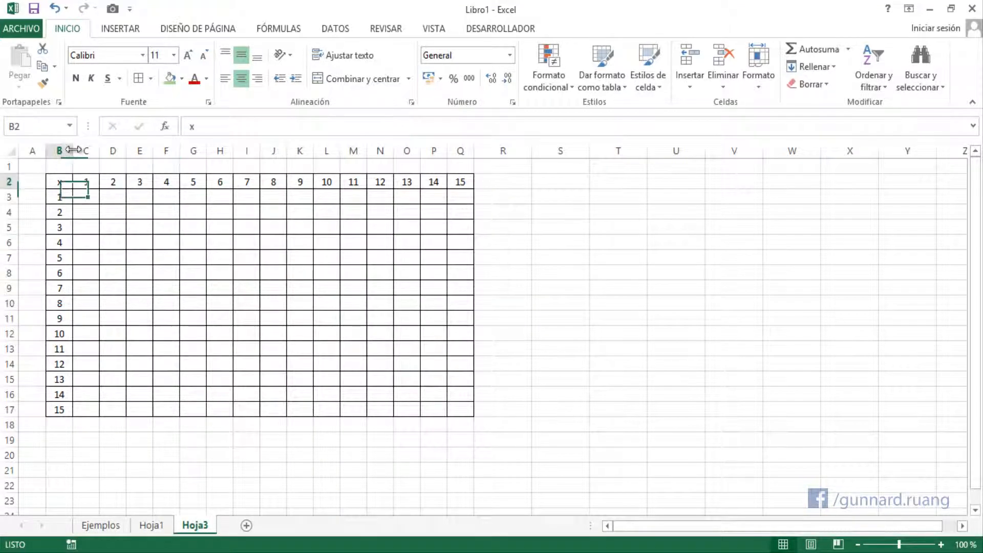
Widen columns C to Q to one equal, moderate width
drag(86, 150, 504, 151)
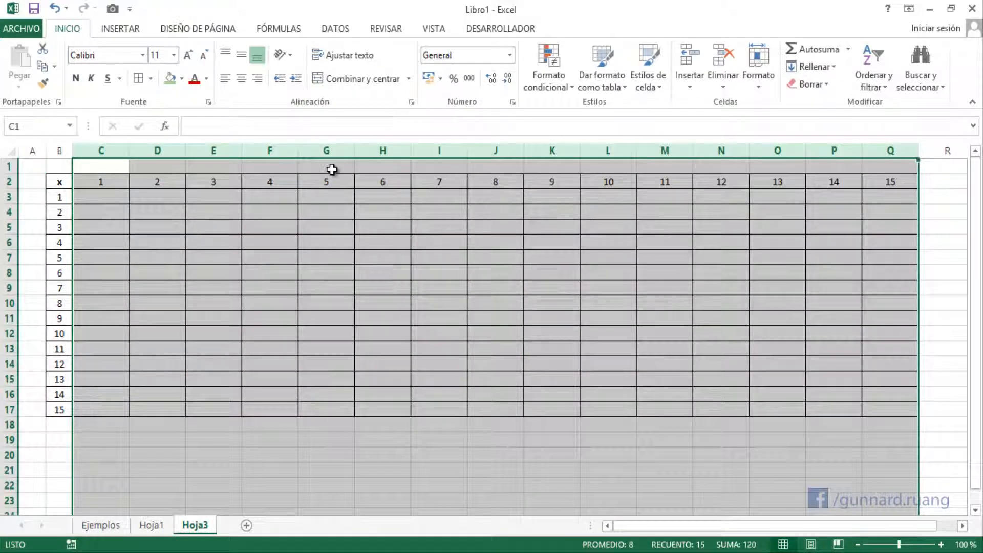
drag(298, 150, 292, 157)
click(242, 242)
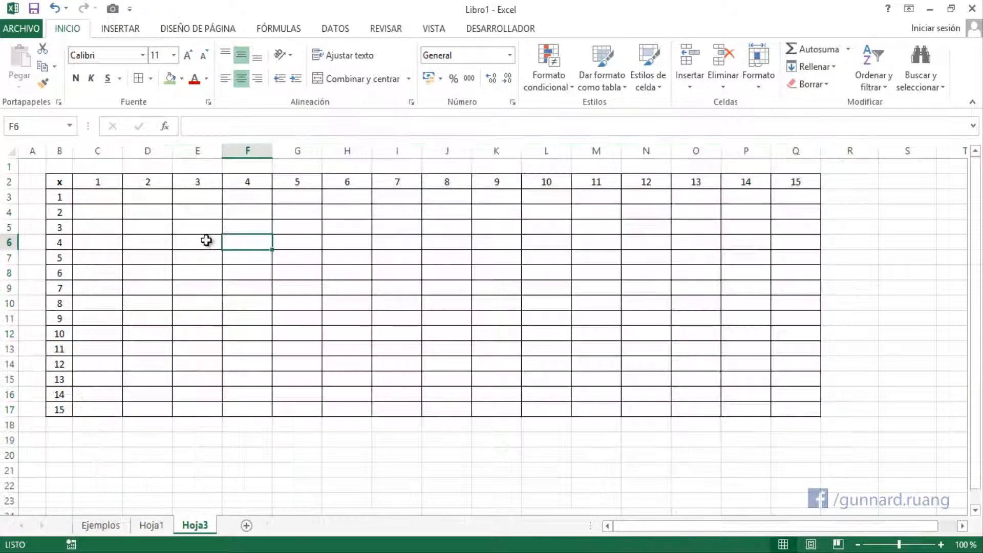
Examine how the empty cells in C3:Q17 correspond to the row and column numbers of the multiplication grid
click(84, 200)
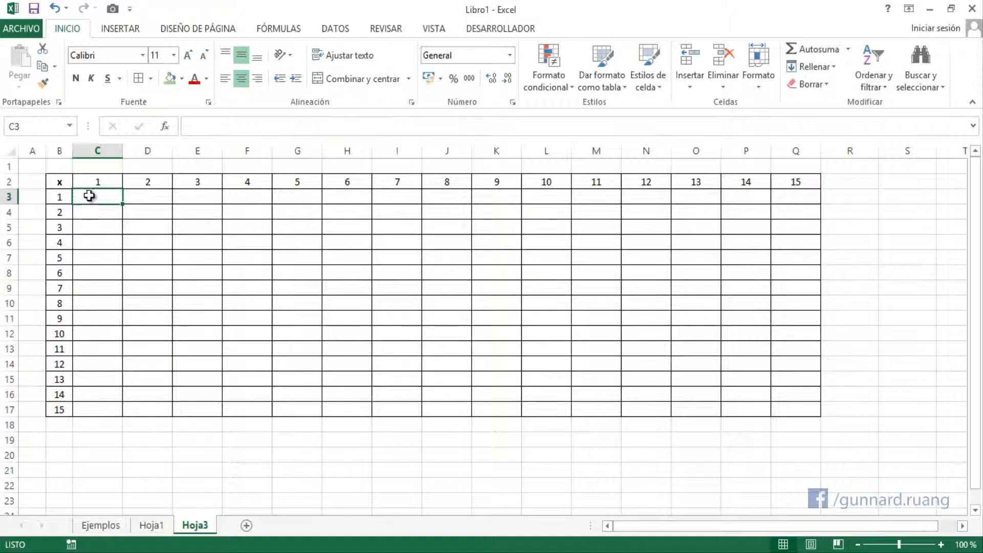
click(88, 208)
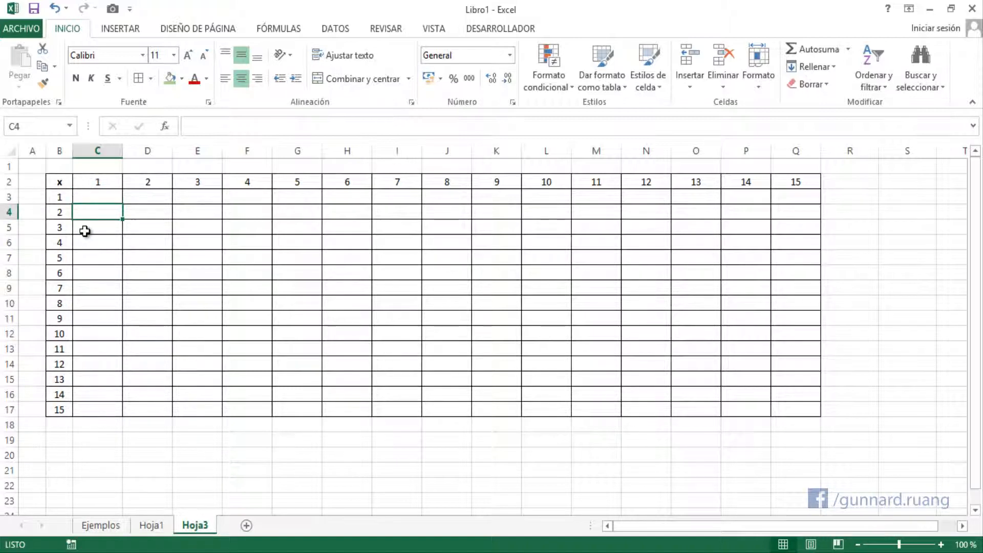
click(85, 229)
click(83, 243)
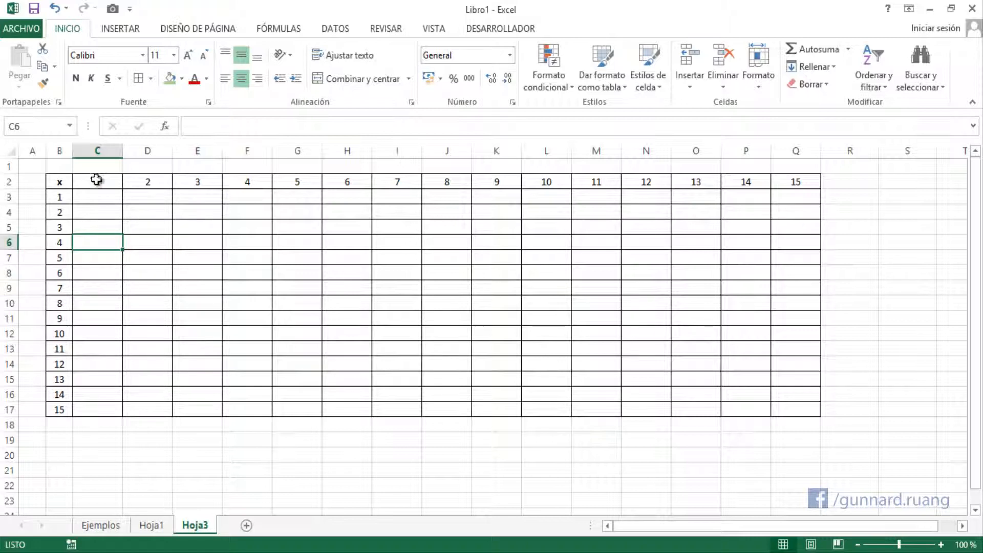
click(204, 209)
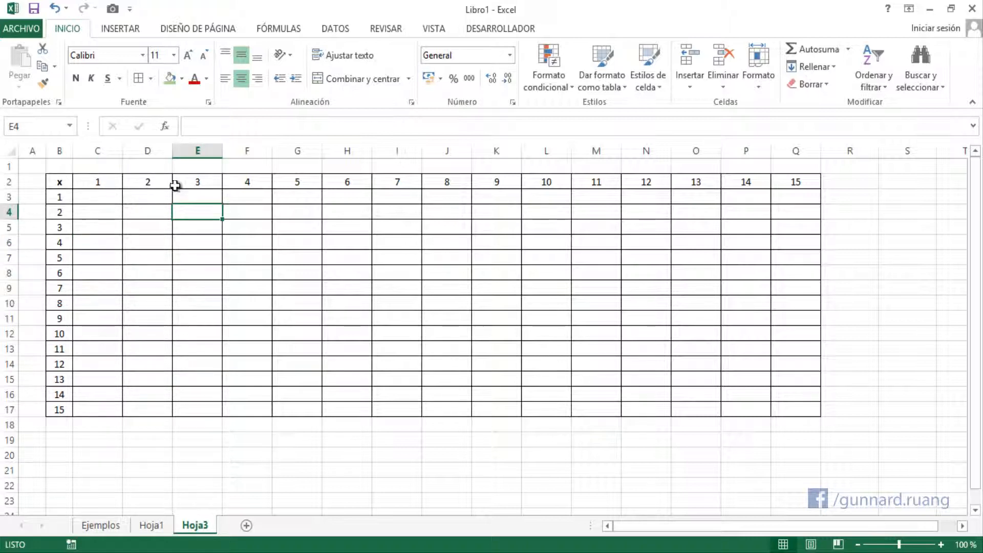
click(284, 346)
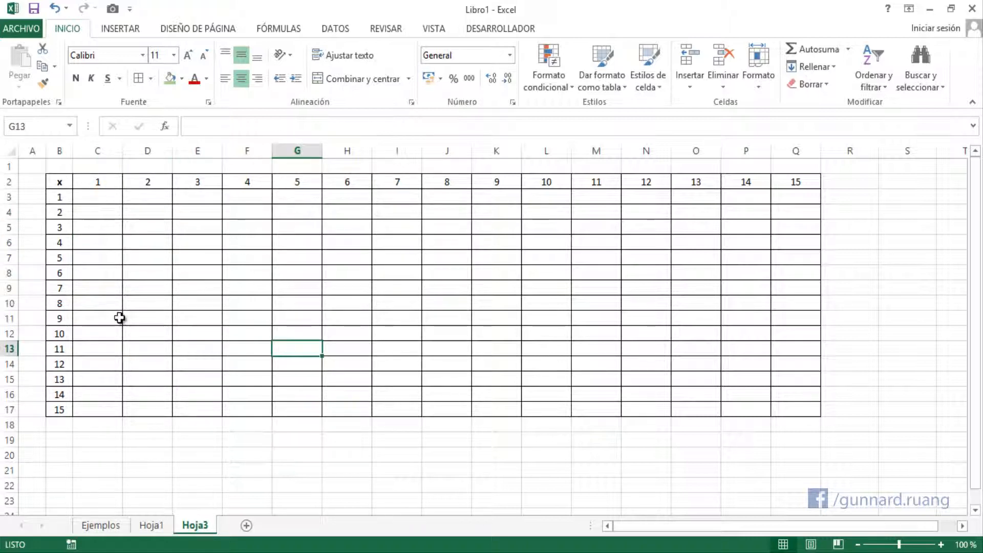
click(530, 197)
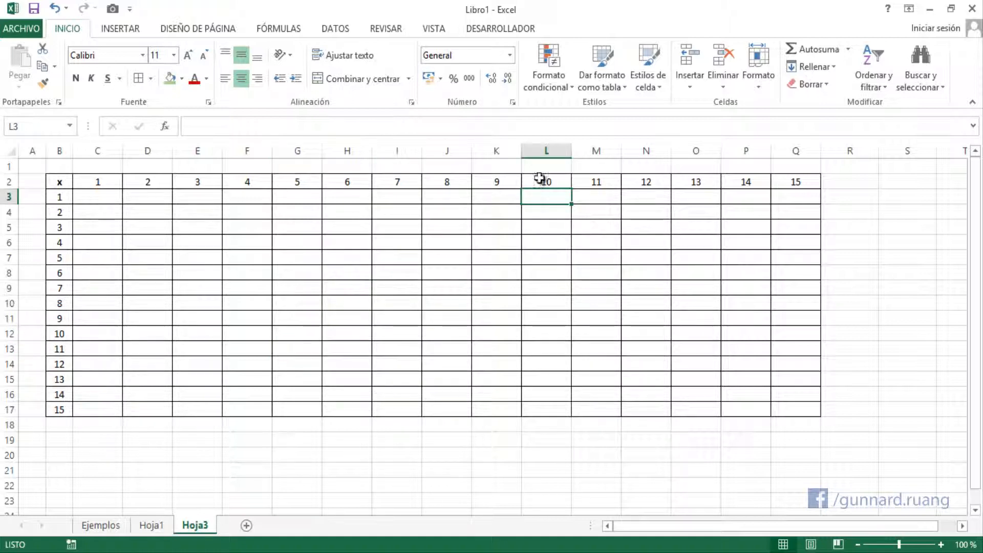
click(627, 404)
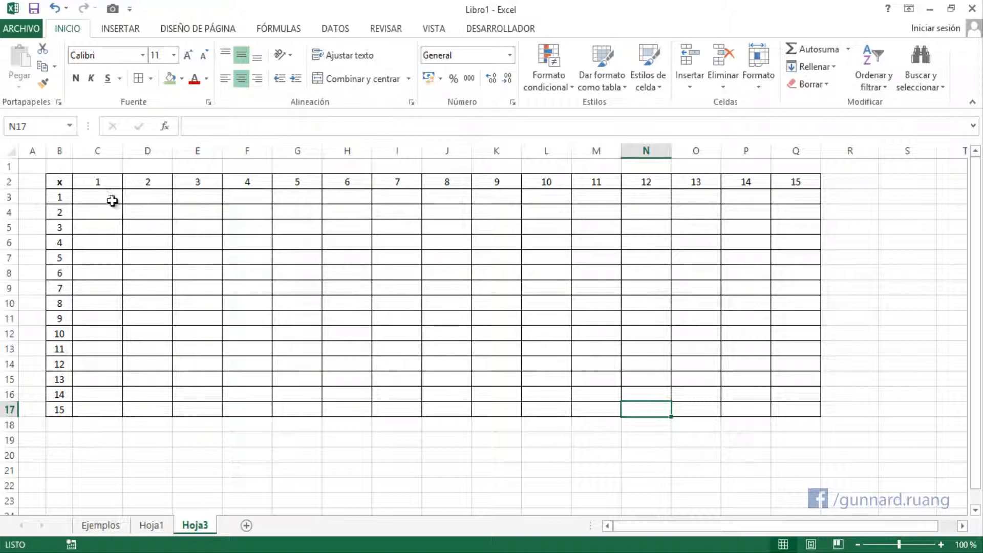
drag(111, 199, 739, 401)
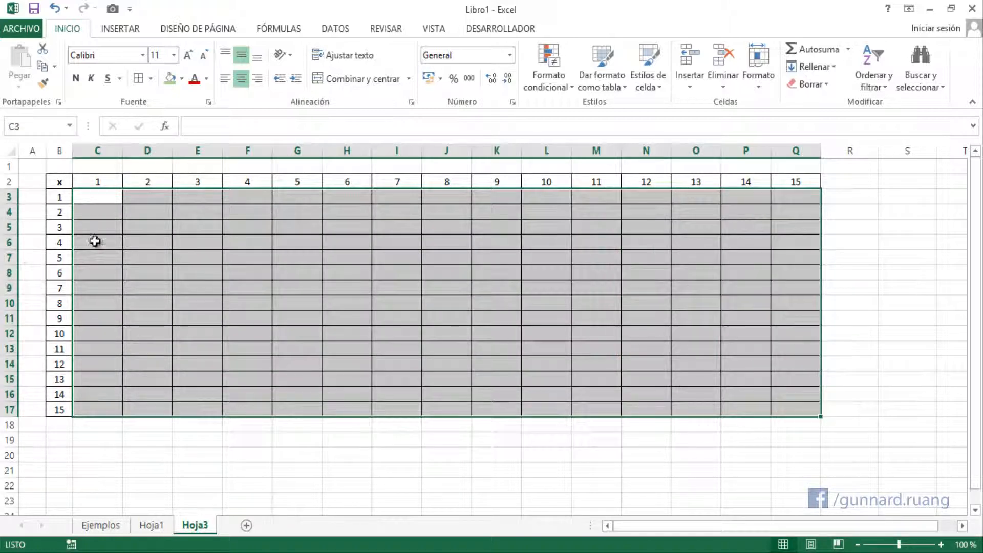
click(136, 212)
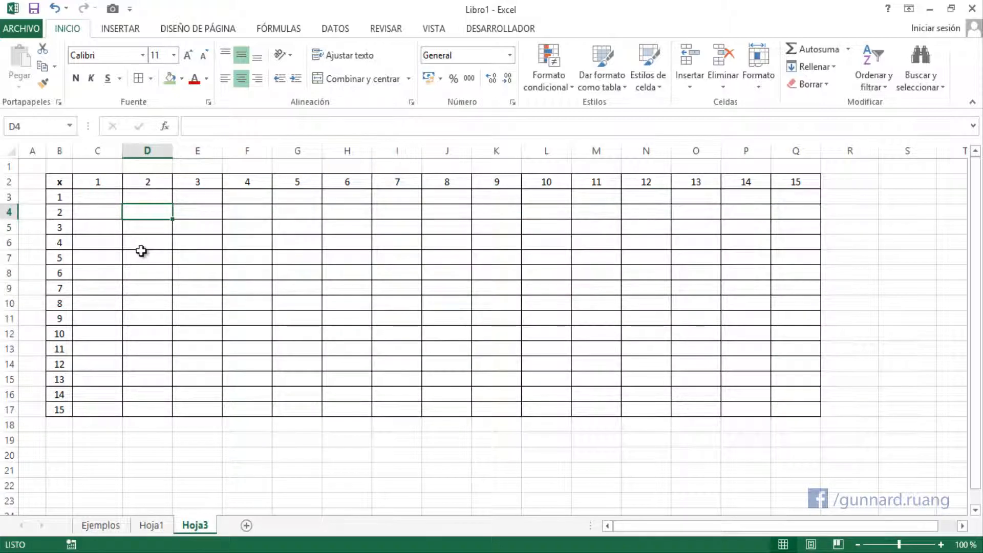
click(94, 196)
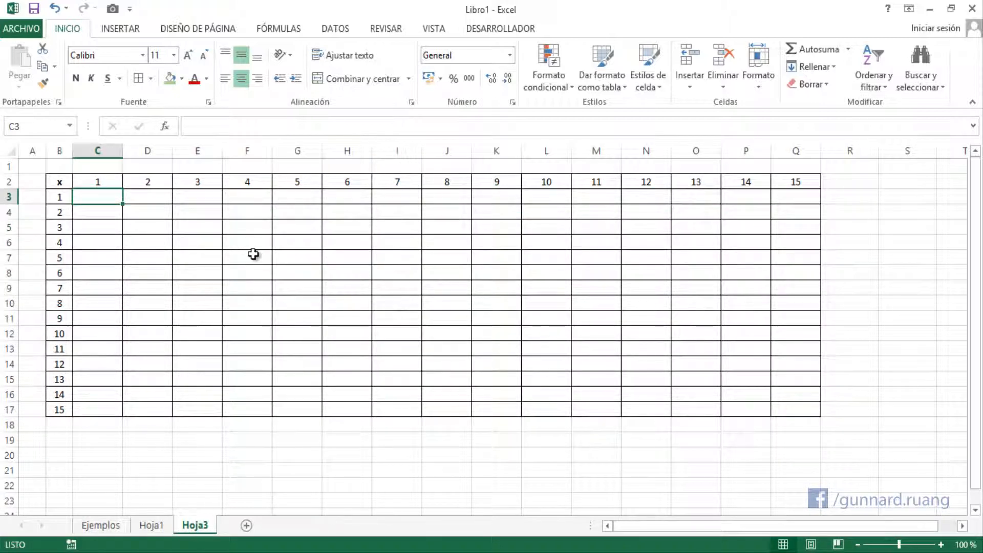
Fill the header cells B2:B17 and C2:Q2 with light orange
drag(59, 184, 65, 411)
key(ctrl+n)
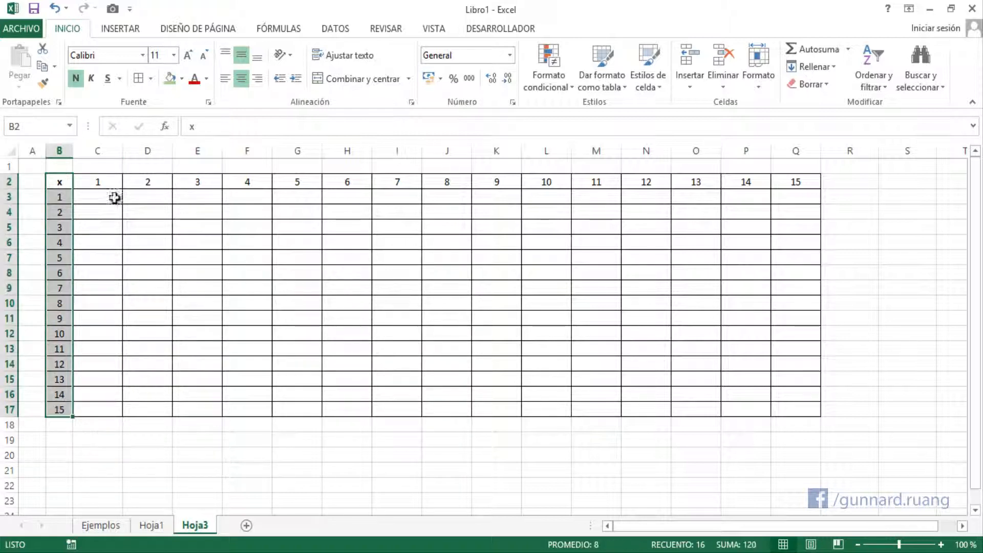
drag(97, 182, 791, 184)
click(181, 78)
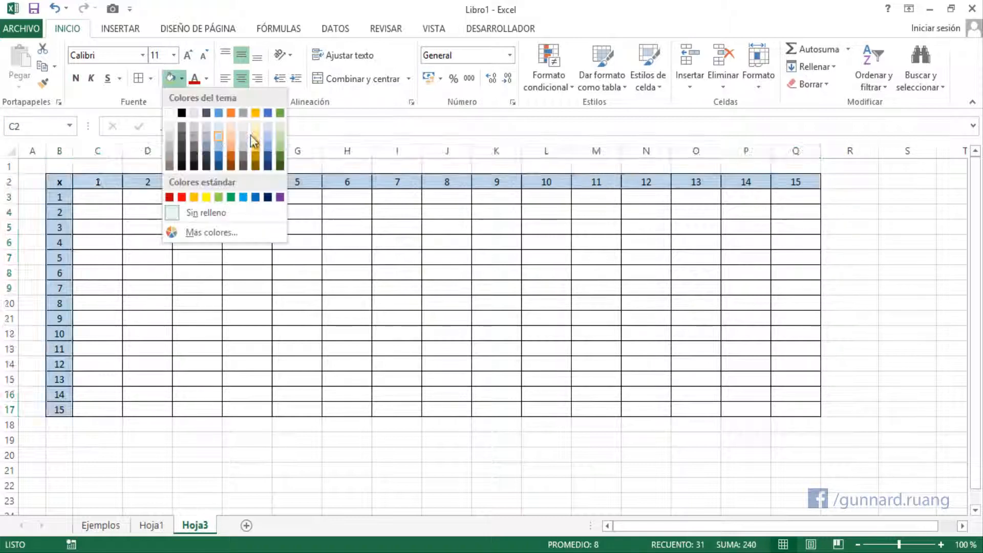
click(231, 126)
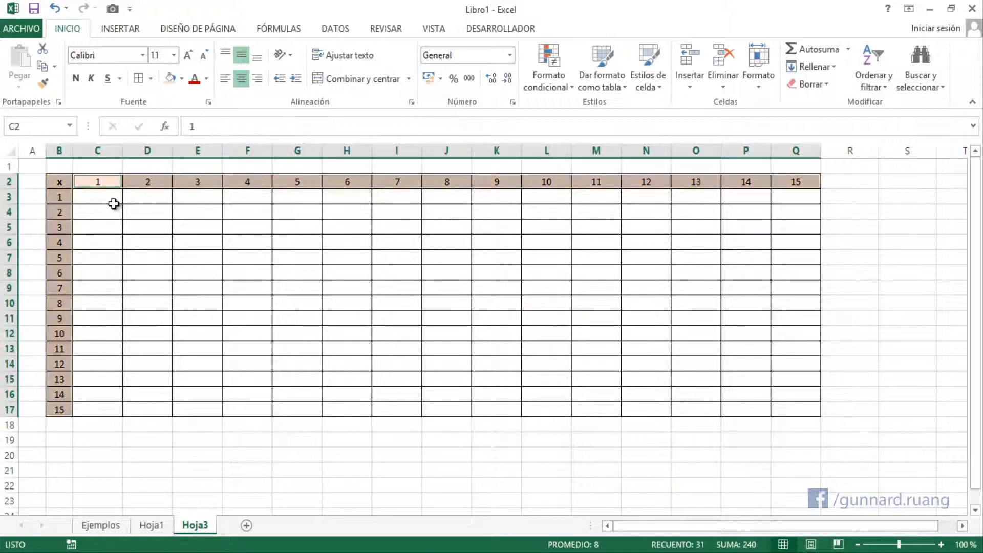
click(97, 211)
click(59, 180)
text(x)
click(97, 197)
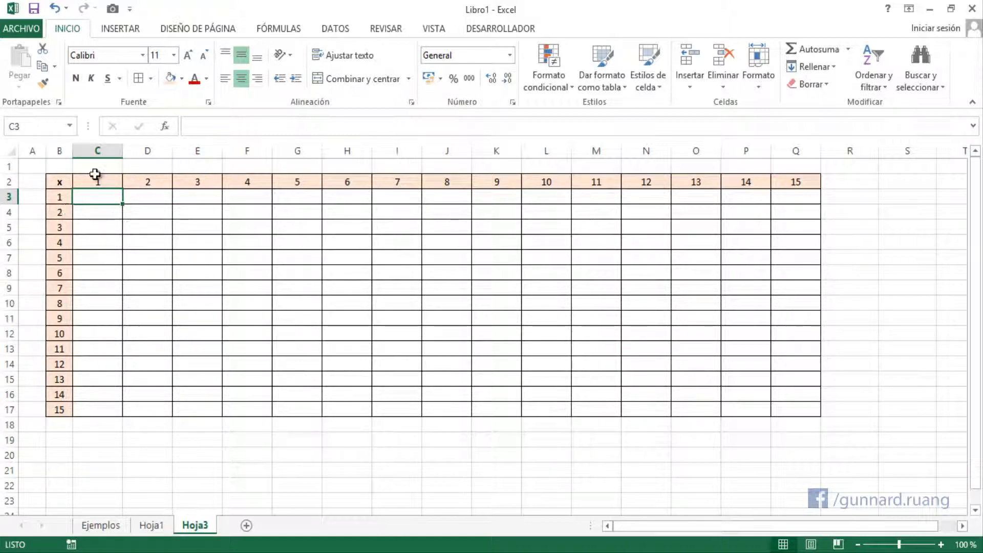
Change the fill of the number row C2:Q2 to light blue
click(61, 199)
drag(61, 202, 63, 407)
click(103, 169)
drag(101, 181, 798, 182)
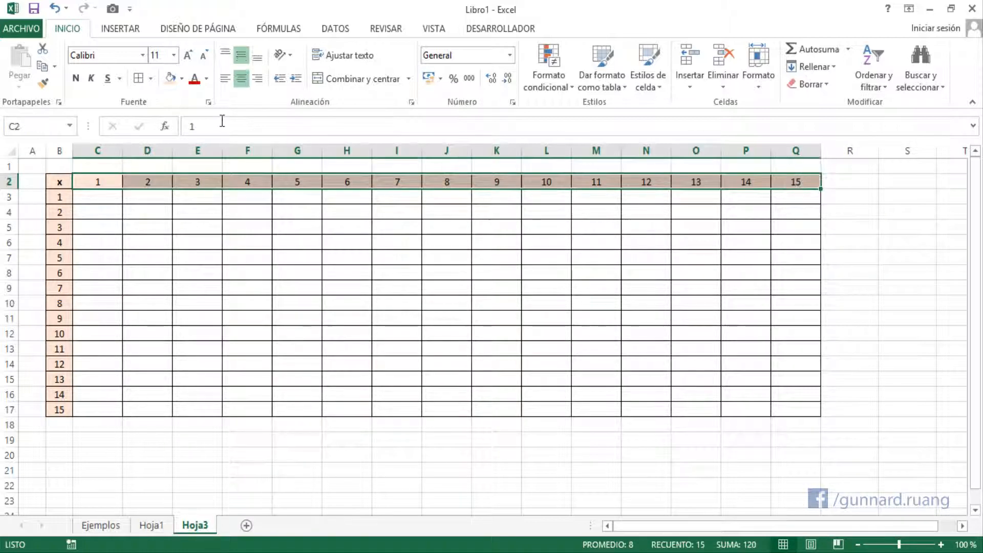
click(181, 79)
click(217, 128)
Enter the formula =B3*C2 in C3
key(Down)
text(=)
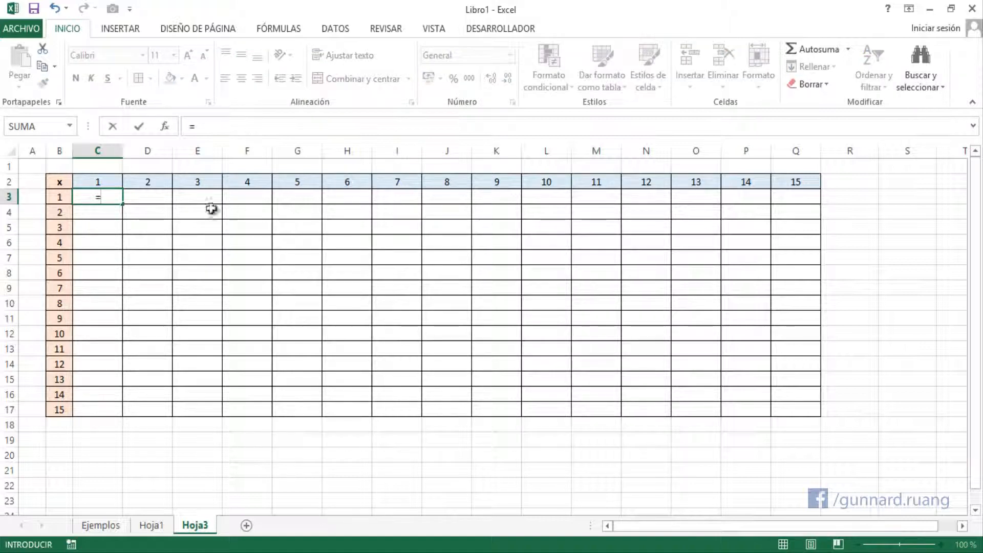
click(59, 195)
text(*)
click(90, 183)
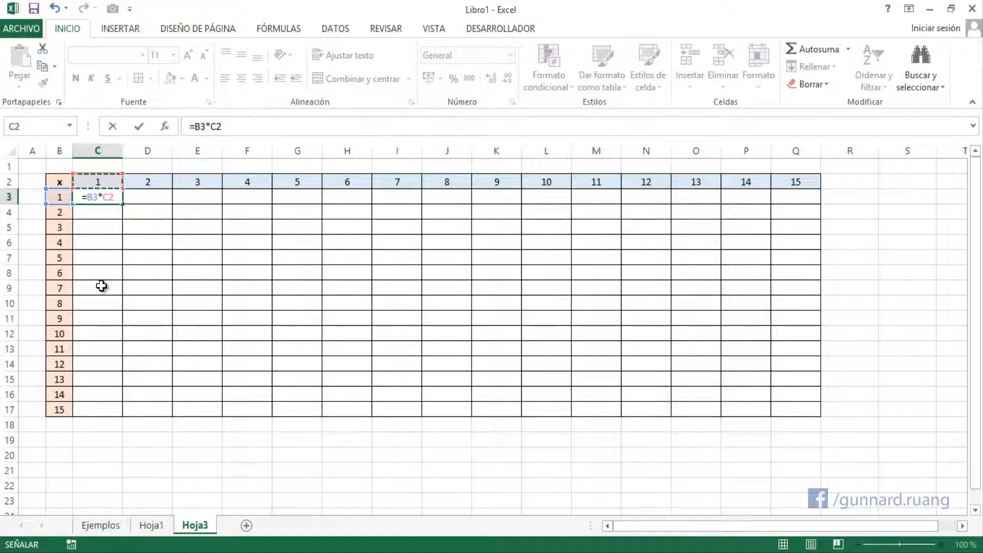
key(Return)
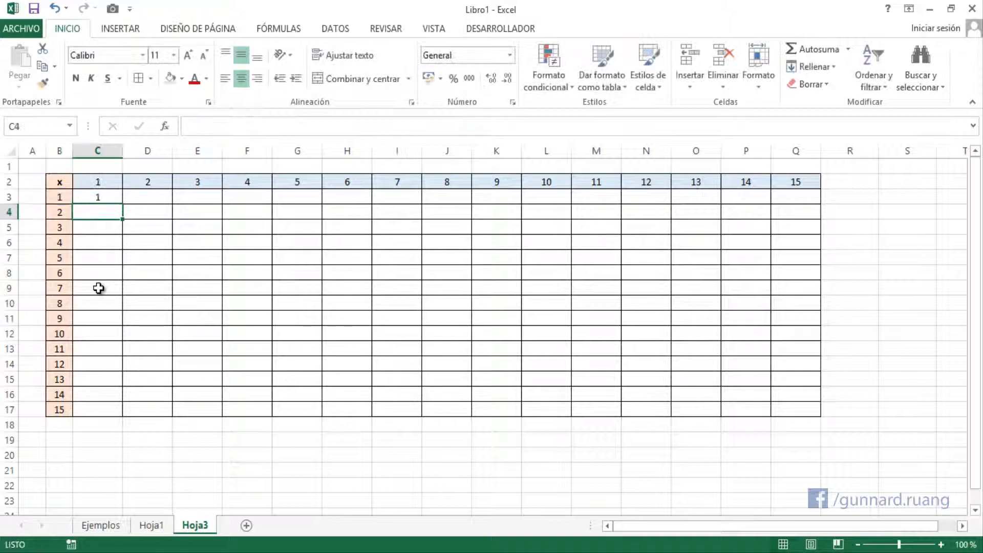
Fill the C3 formula down through C17 and widen column C slightly
click(101, 198)
drag(123, 206, 125, 414)
click(165, 306)
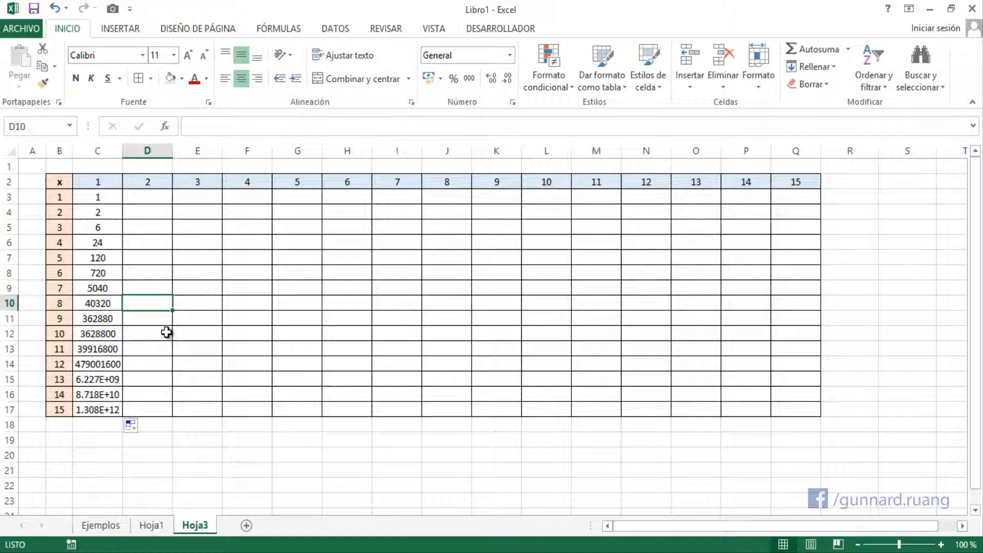
drag(127, 157, 134, 156)
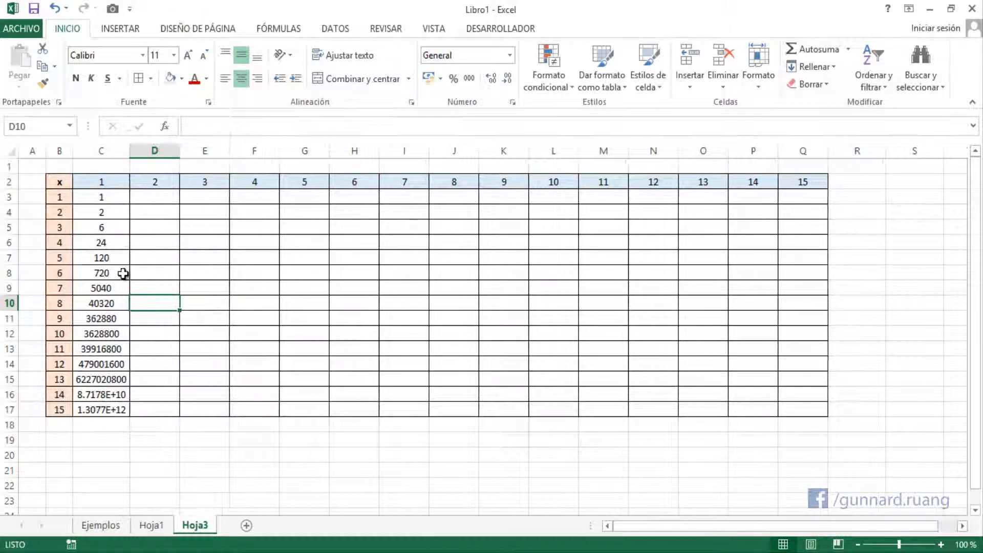
Inspect which cells the formulas in C3, C4, C5 and C11 reference
double_click(117, 198)
key(Return)
double_click(113, 212)
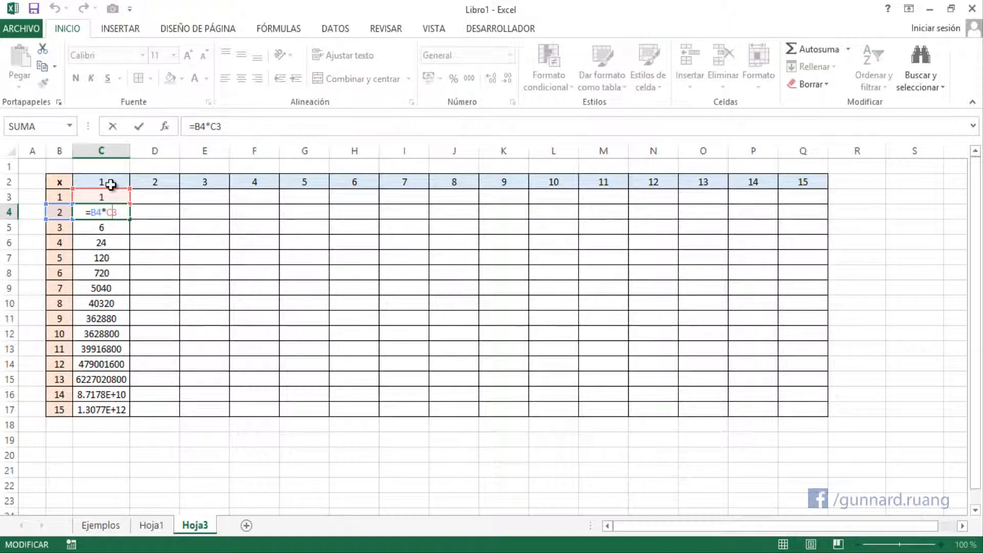
key(Return)
double_click(103, 228)
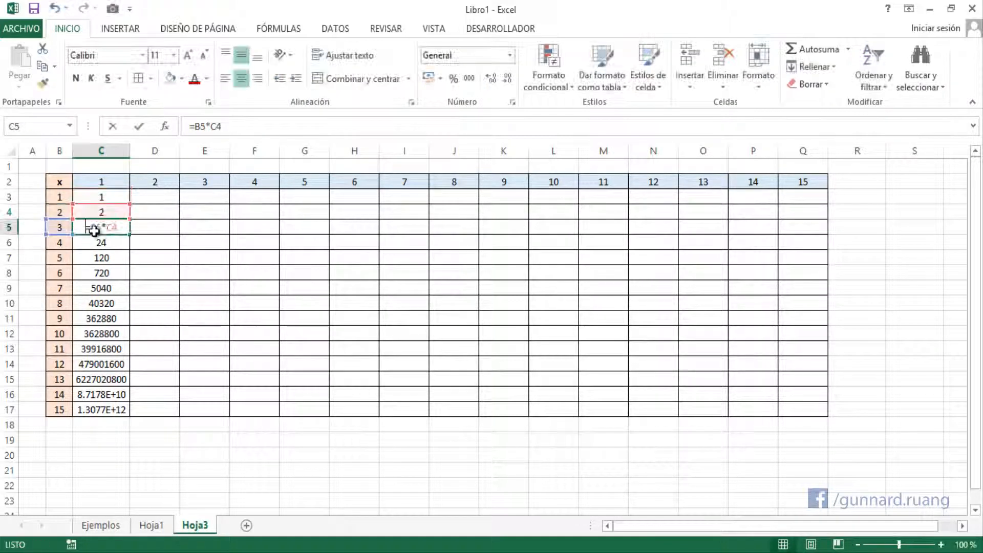
key(ctrl+Return)
double_click(96, 320)
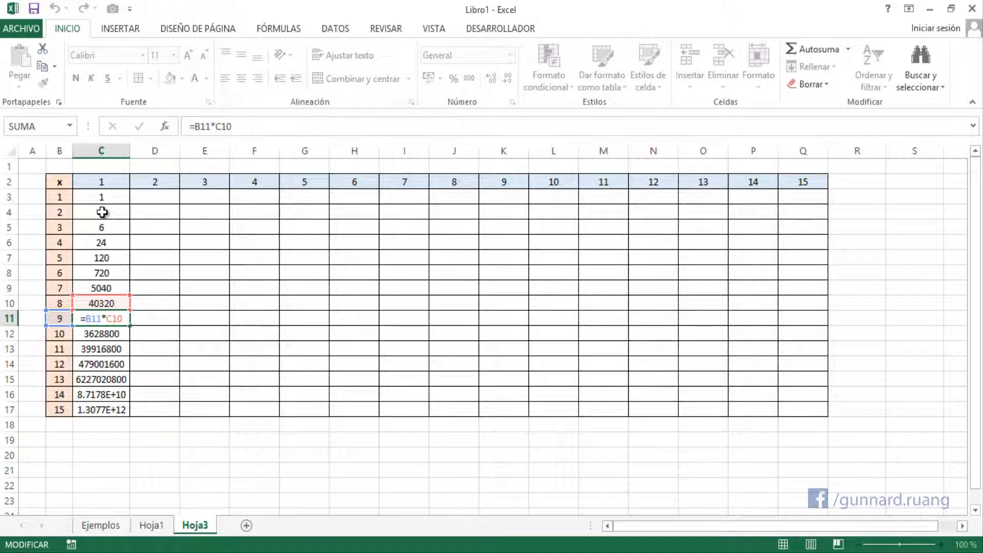
key(ctrl+Return)
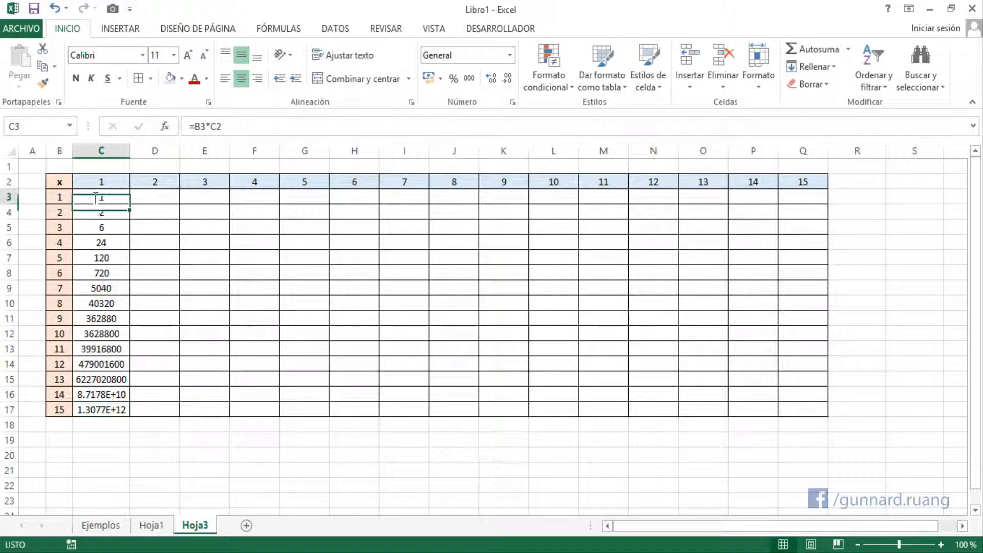
Fix the row of the C2 reference in C3, making the formula =B3*C$2
double_click(92, 201)
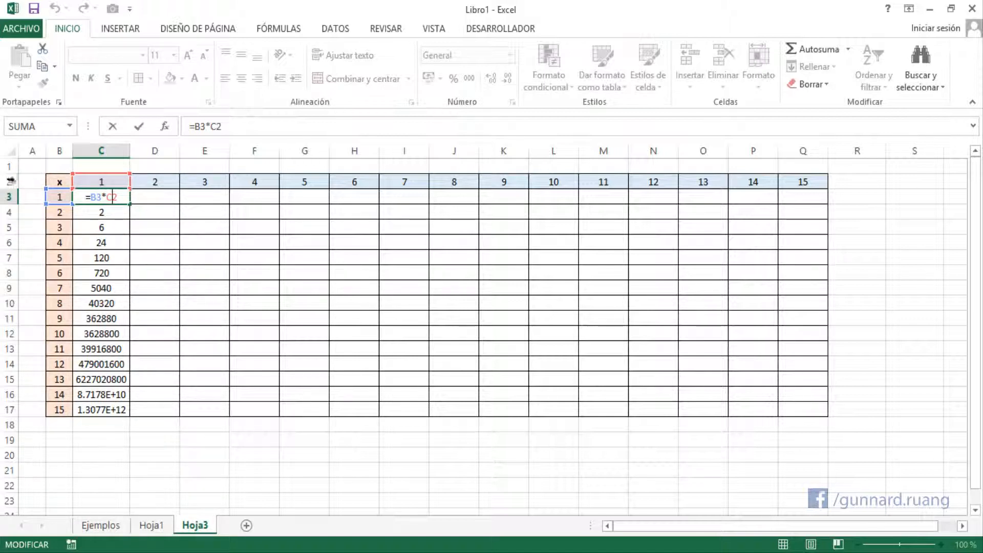
text($)
key(Return)
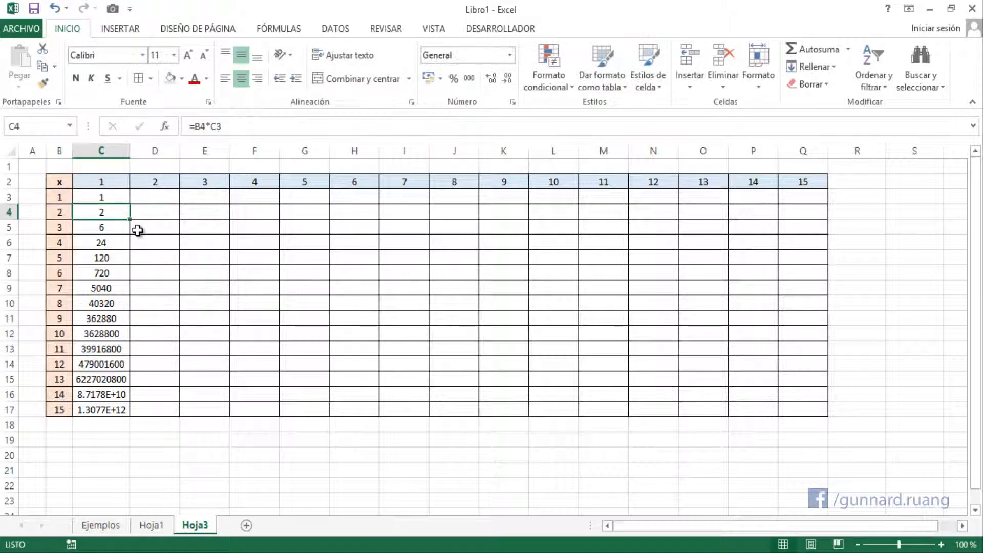
Fill the C3 formula =B3*C$2 down the first column of the table through C17
click(110, 198)
drag(129, 204, 130, 412)
click(144, 292)
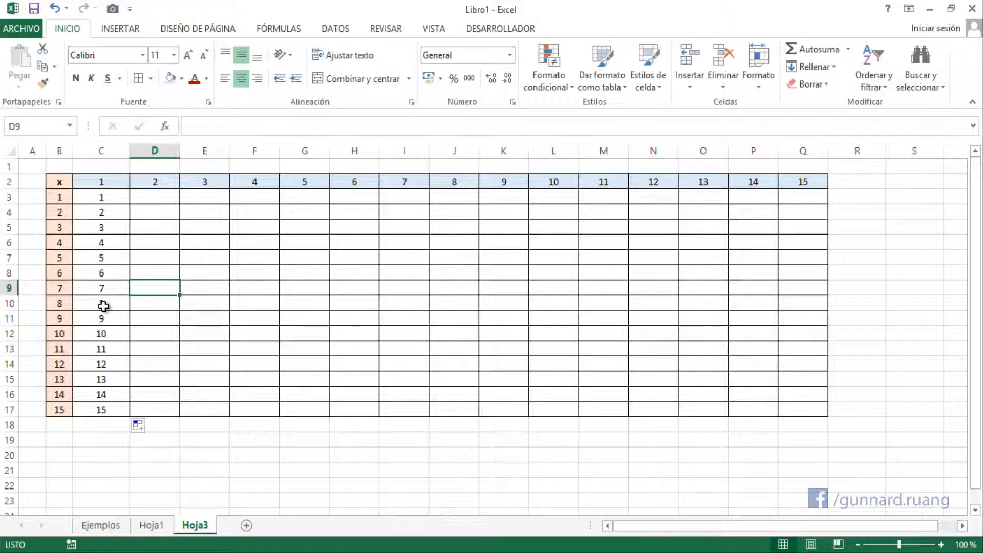
Fill the C3 formula =B3*C$2 across row 3 through Q3
click(103, 198)
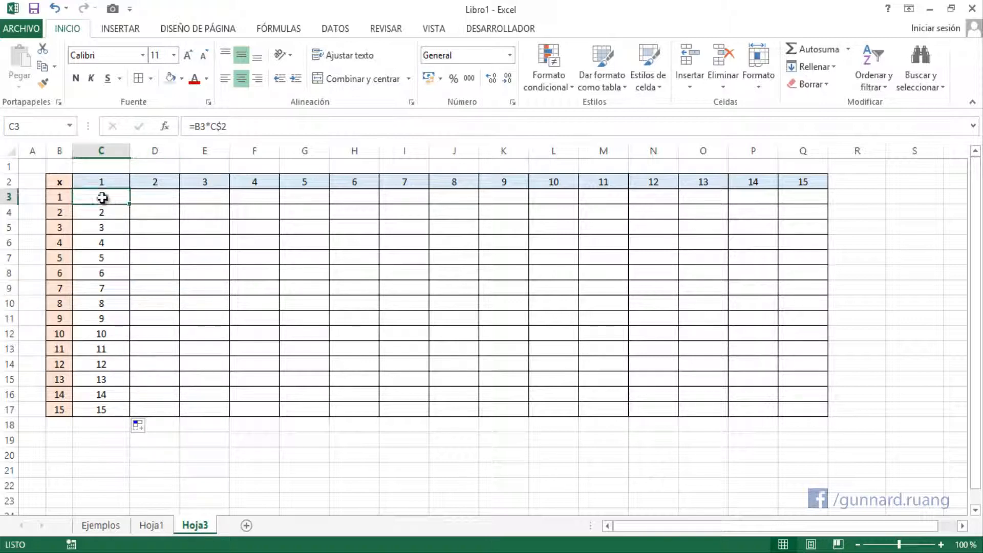
drag(132, 205, 822, 203)
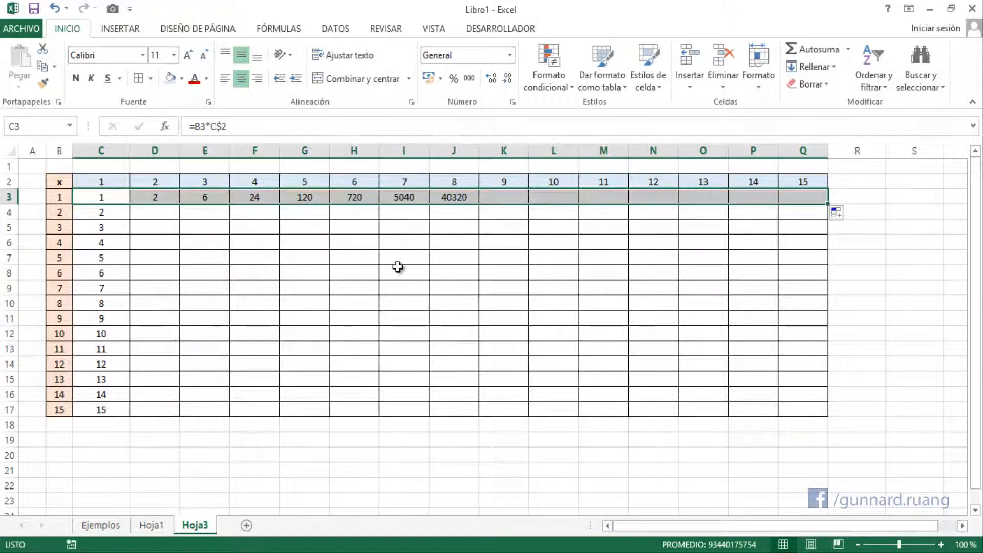
click(402, 271)
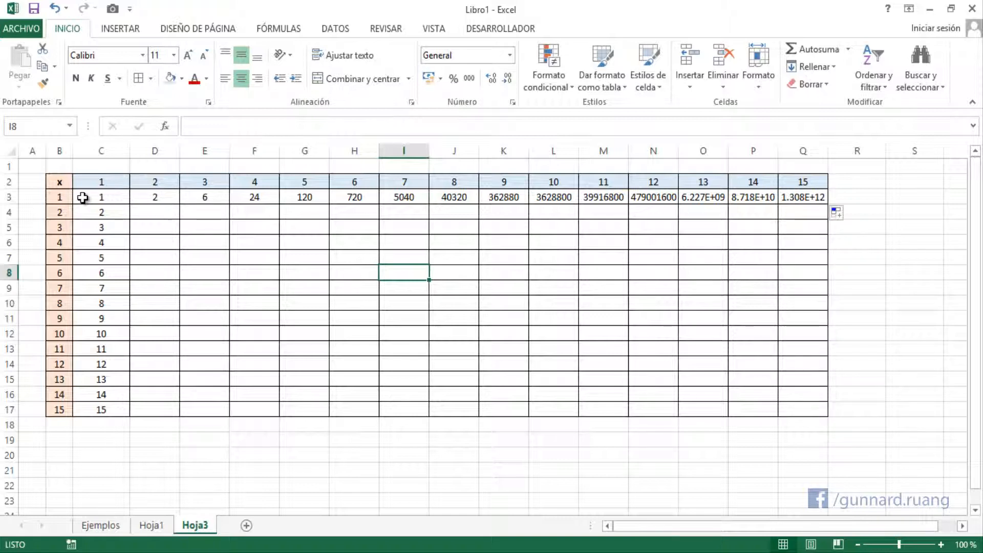
Fix the column of the B3 reference in C3, making the formula =$B3*C$2
click(97, 197)
double_click(102, 197)
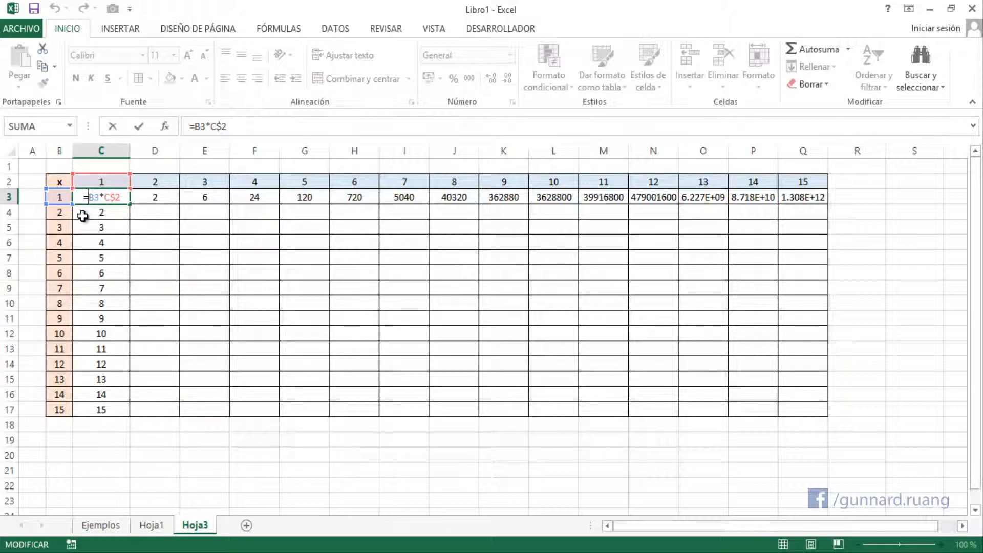
text($)
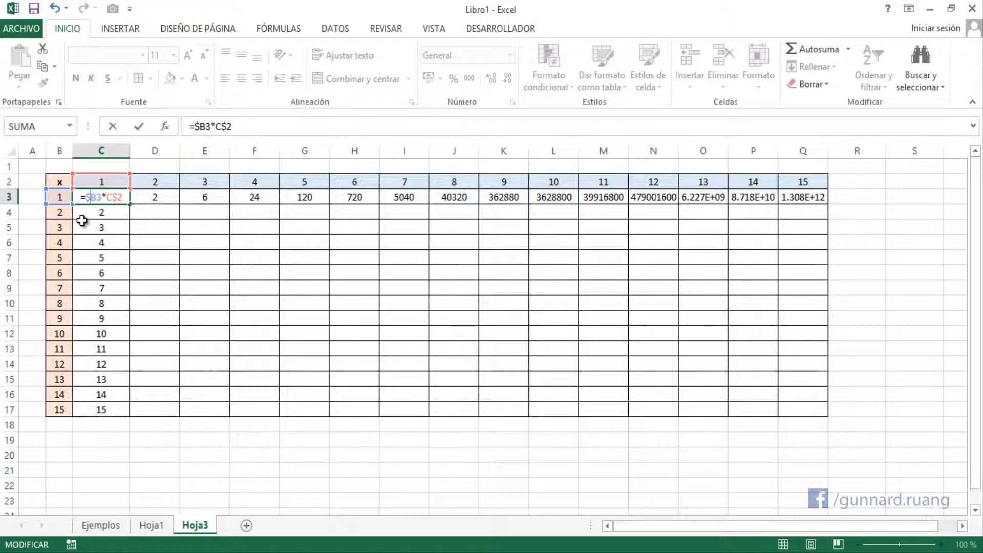
key(ctrl+Return)
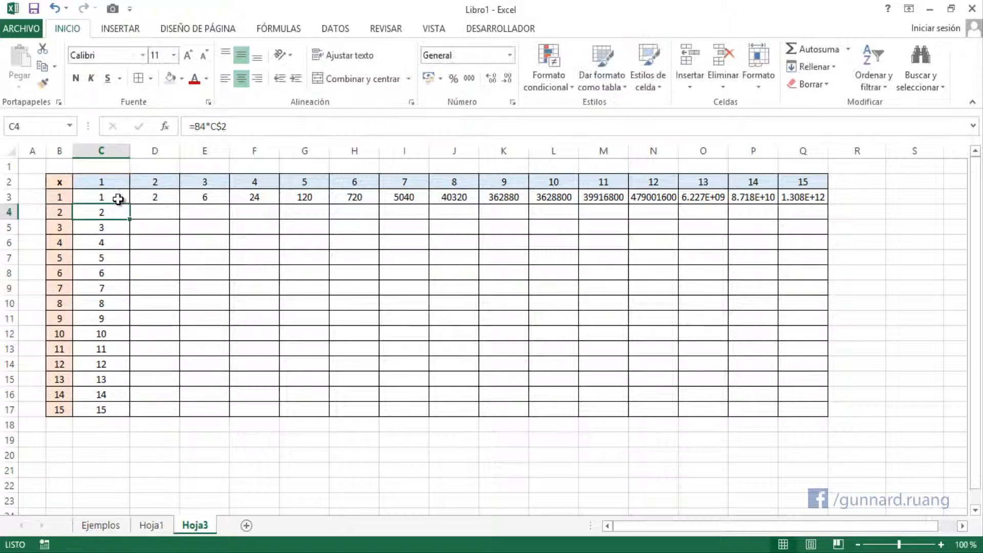
Fill the C3 formula =$B3*C$2 across row 3 to Q3 and through the rest of the table down to Q17
drag(131, 204, 760, 222)
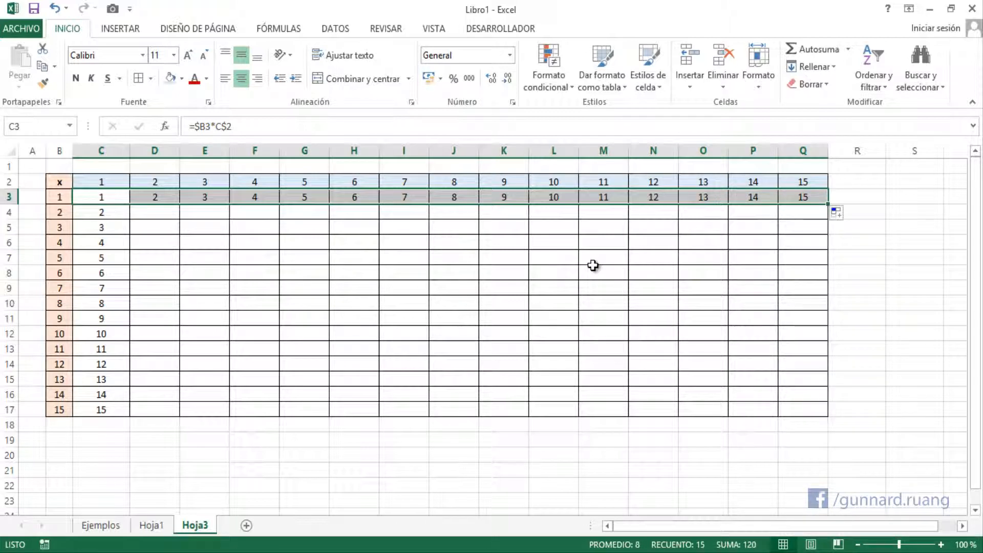
double_click(128, 194)
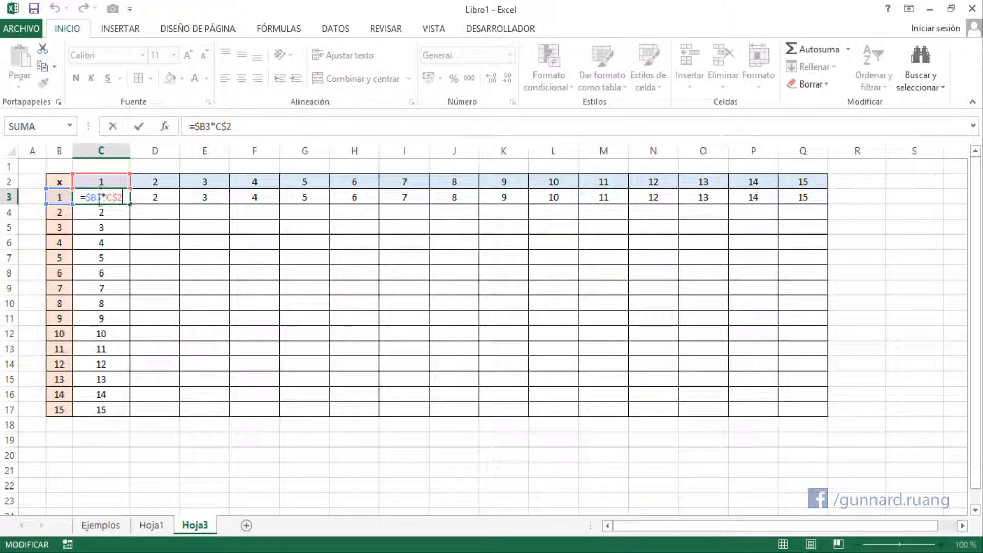
key(Escape)
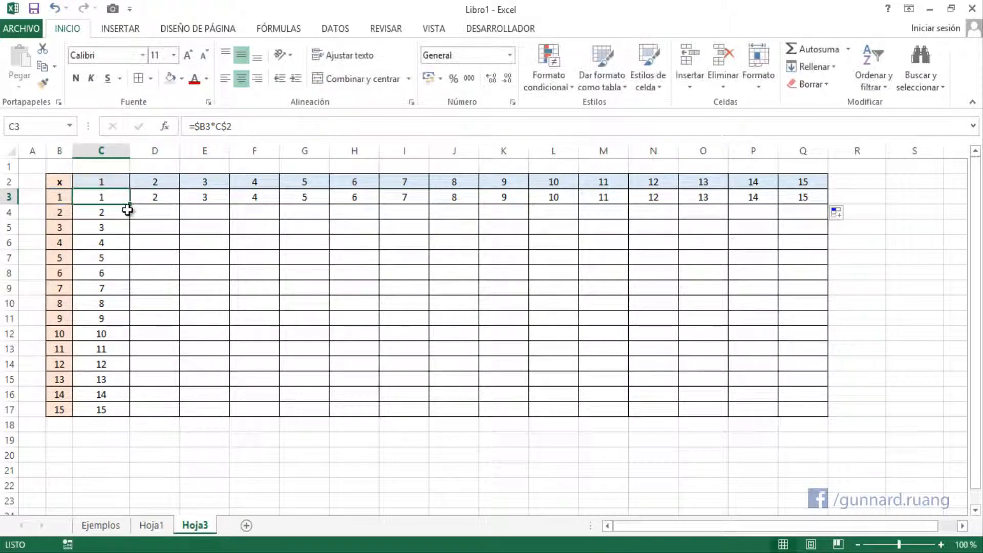
drag(130, 205, 739, 408)
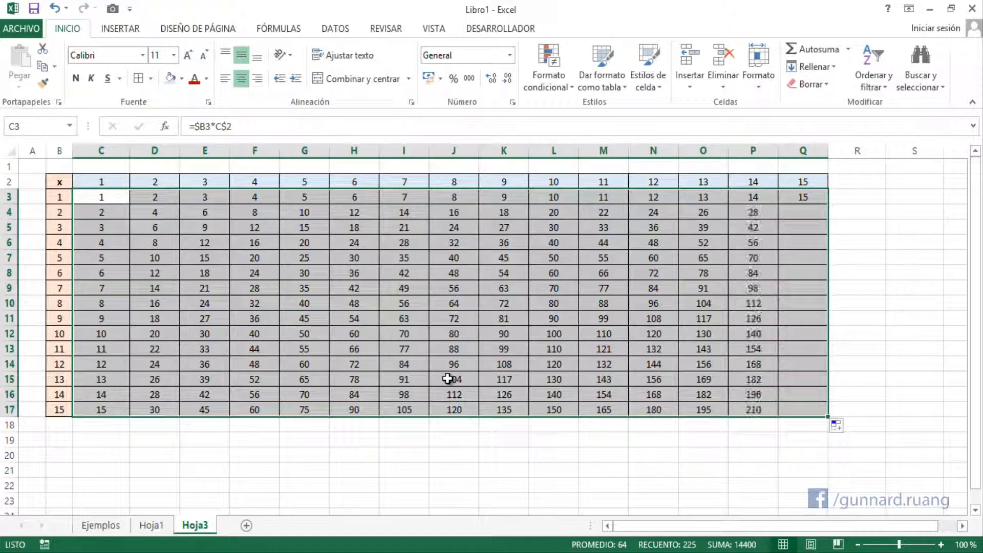
click(370, 274)
Narrow columns C through Q together to one equal width that fits the table's values
drag(800, 150, 119, 149)
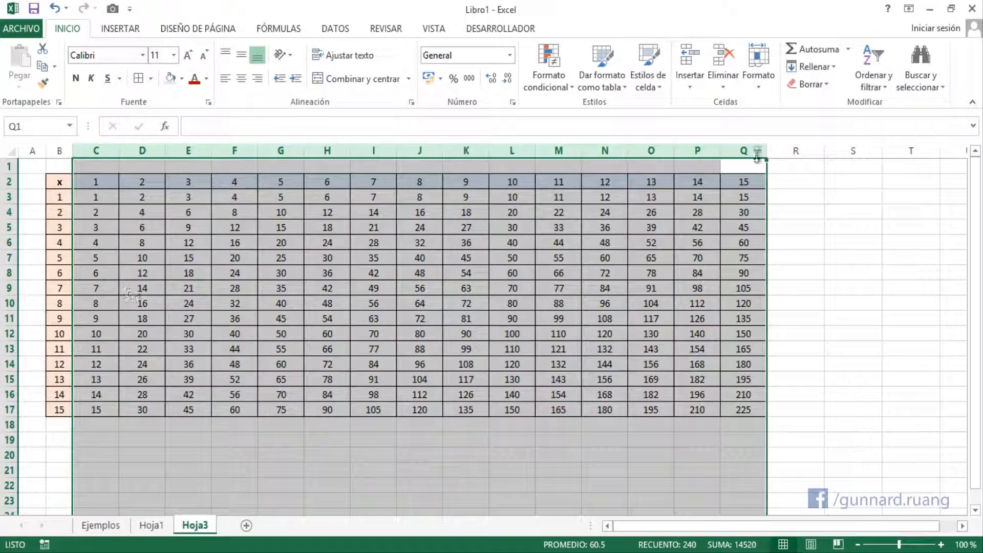
drag(765, 149, 757, 149)
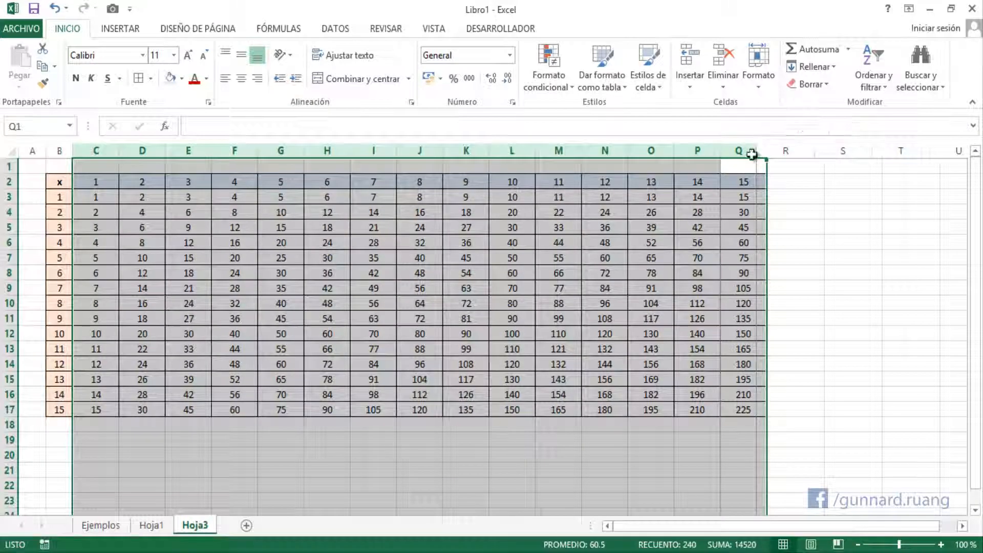
click(209, 287)
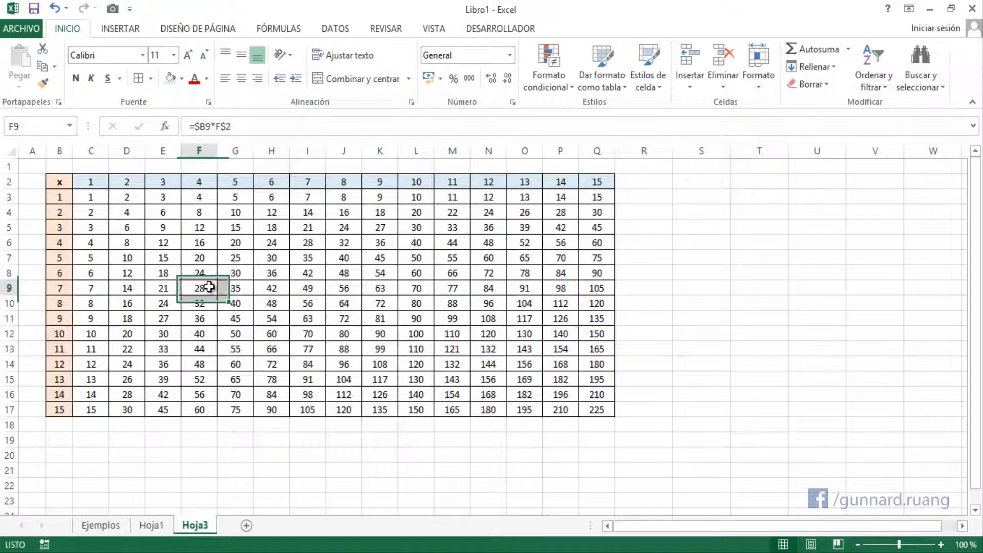
Remove the fill colour from the x cell in B2
click(66, 184)
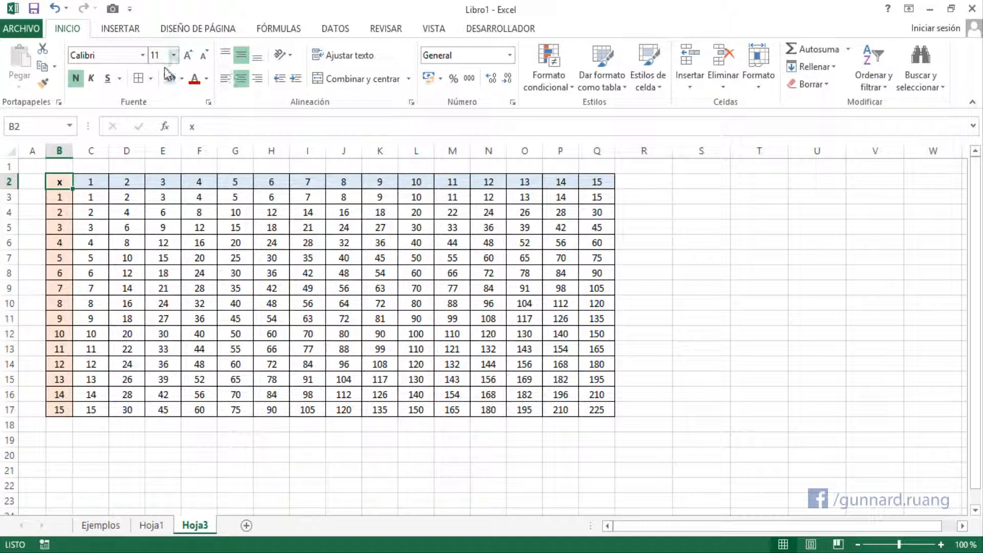
click(182, 78)
click(185, 214)
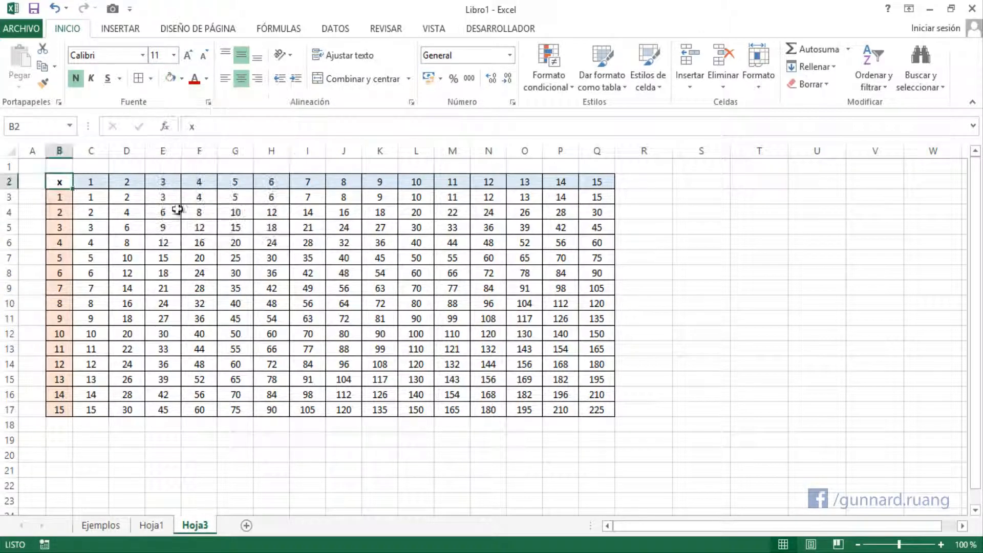
click(163, 242)
Inspect the mixed references in the formulas of Q17 and C3 without changing them
click(601, 407)
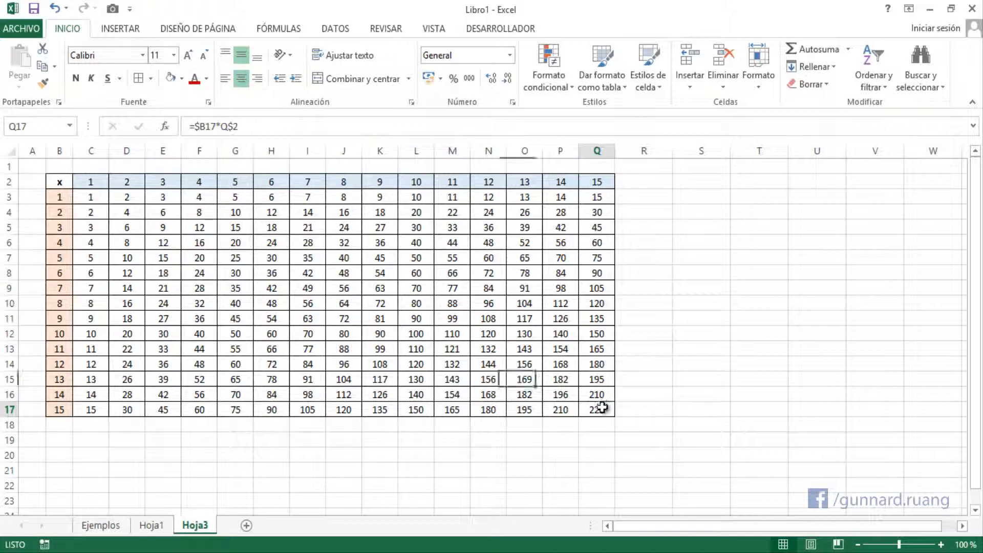
double_click(97, 197)
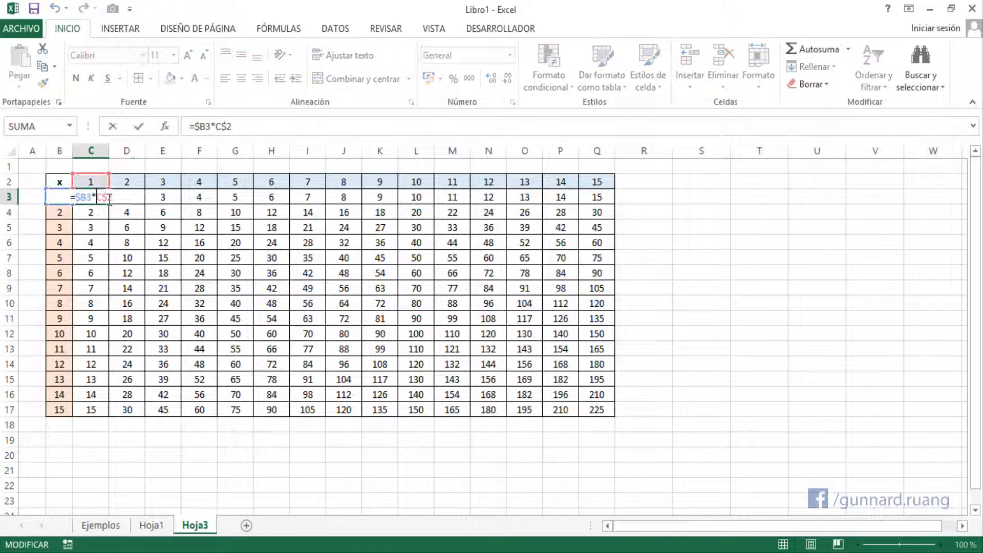
drag(73, 197, 111, 197)
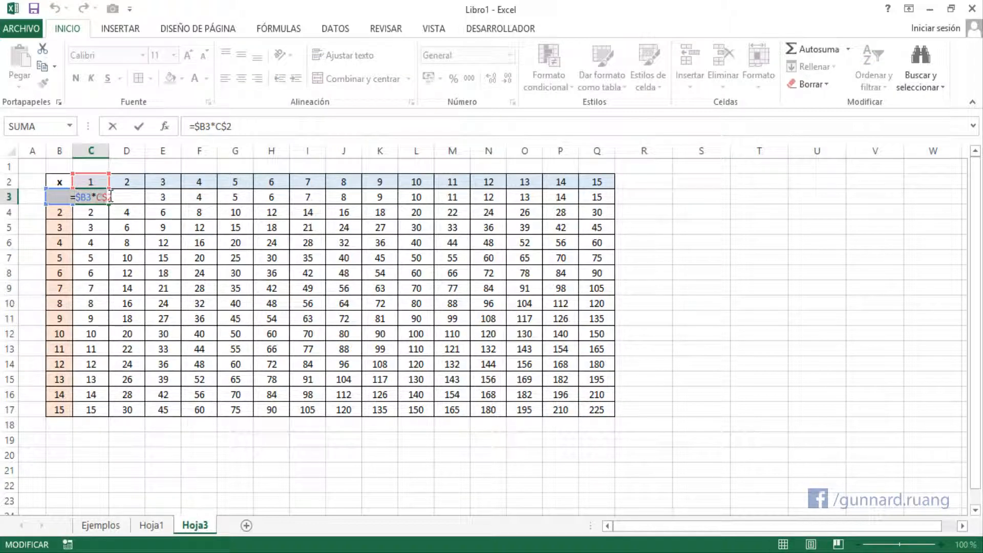
click(111, 197)
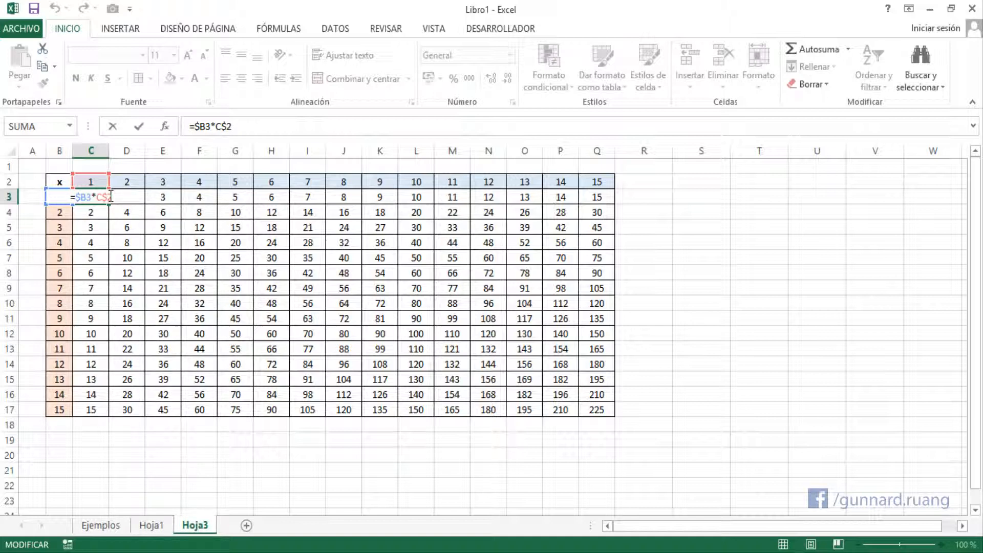
key(Return)
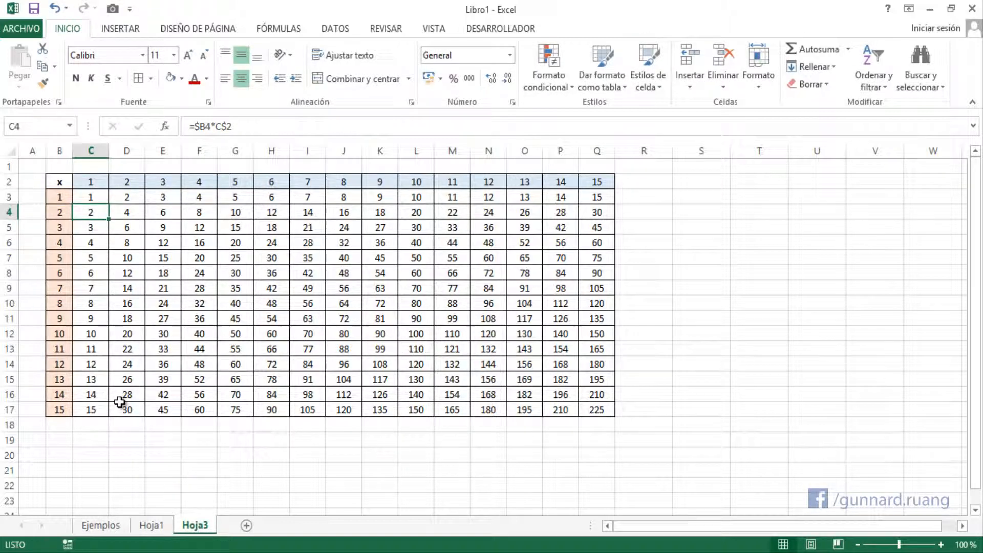